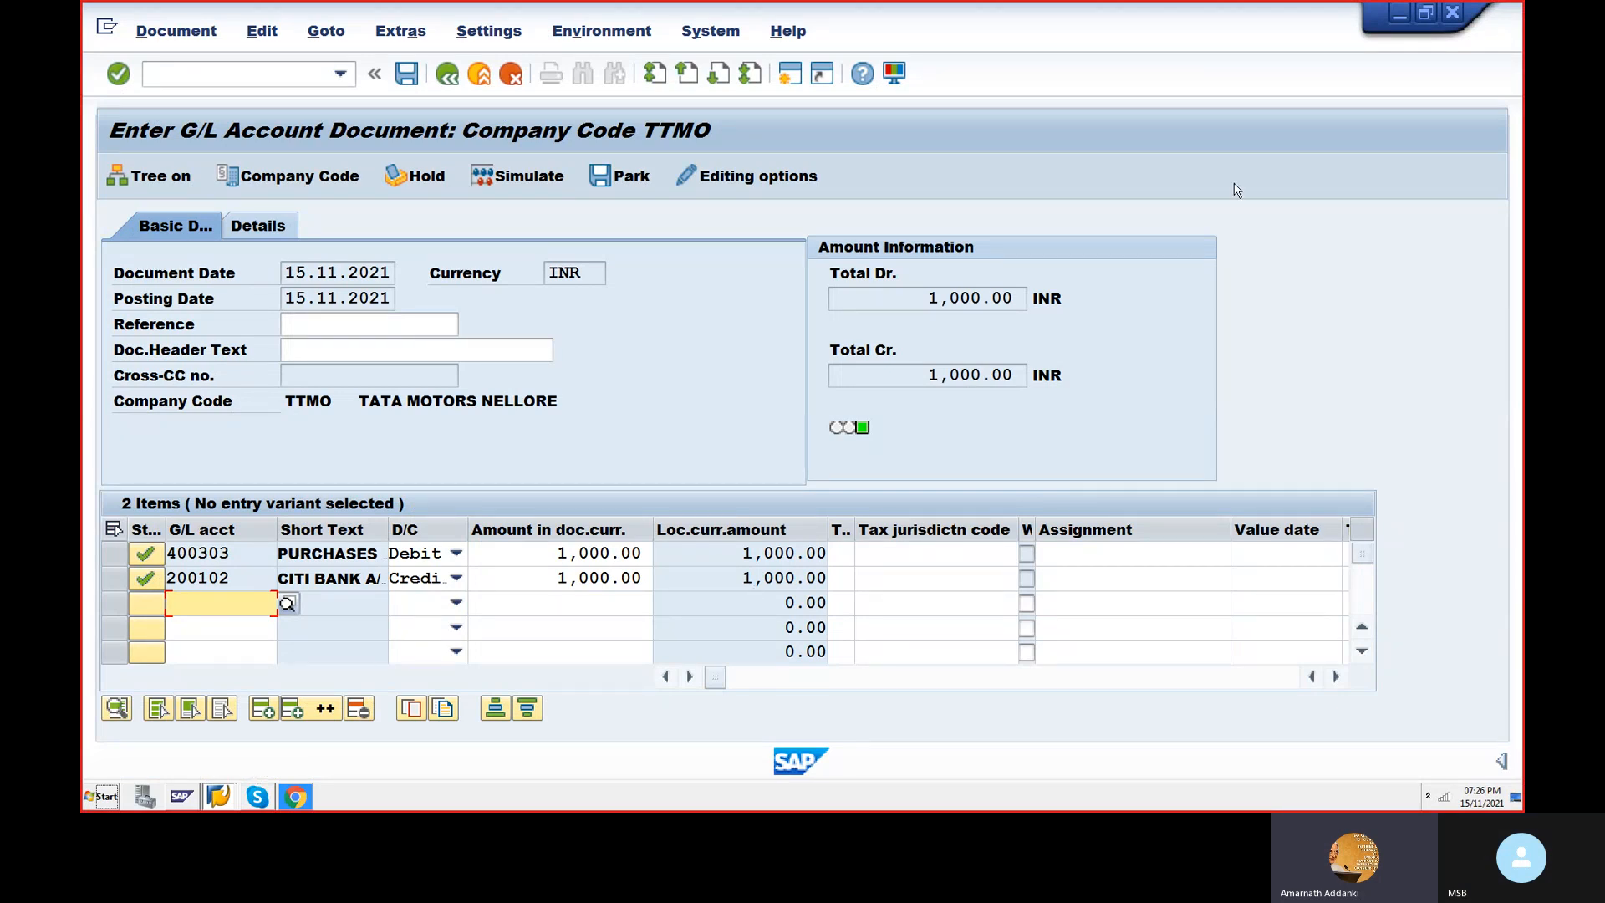
- Close the Google Chrome window that is running alongside the G/L document entry
left_click(298, 796)
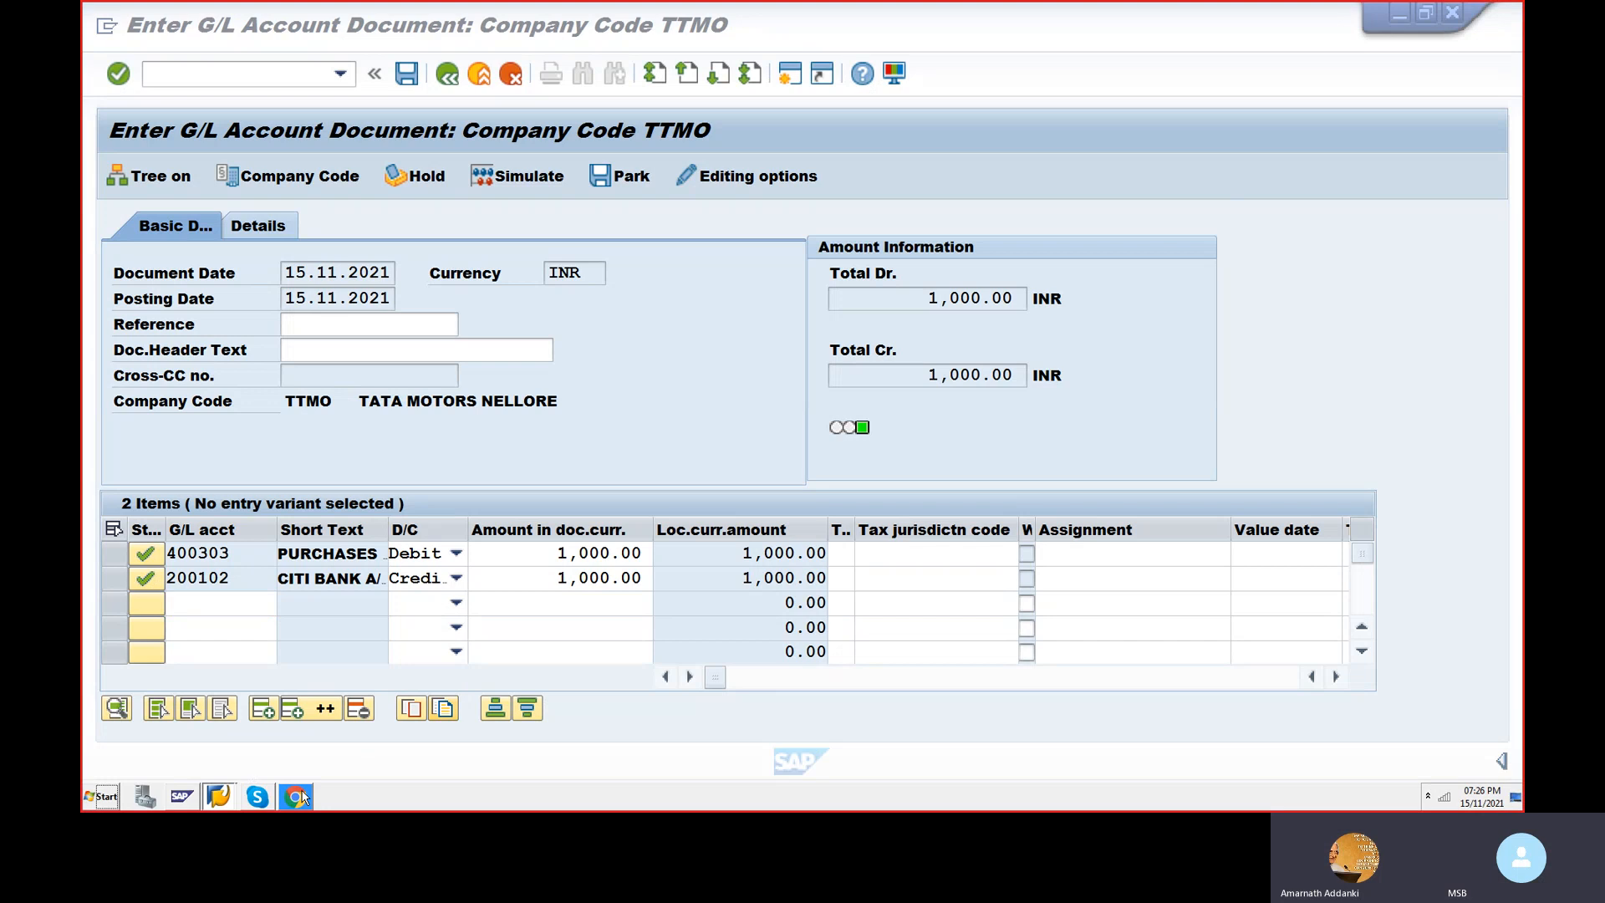
right_click(298, 795)
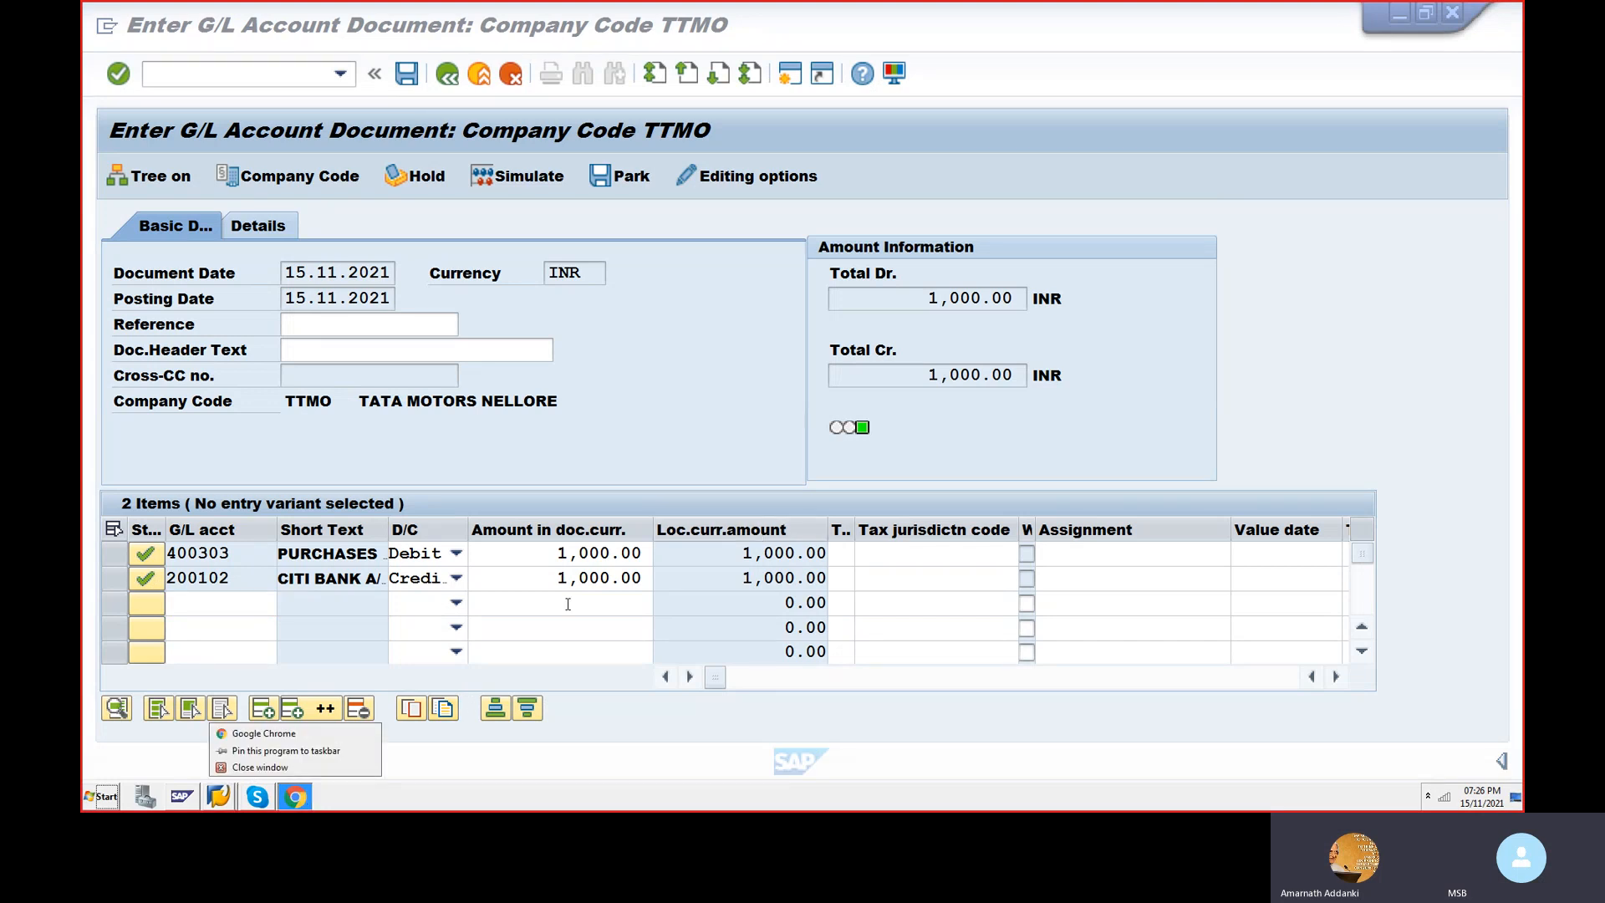
left_click(262, 760)
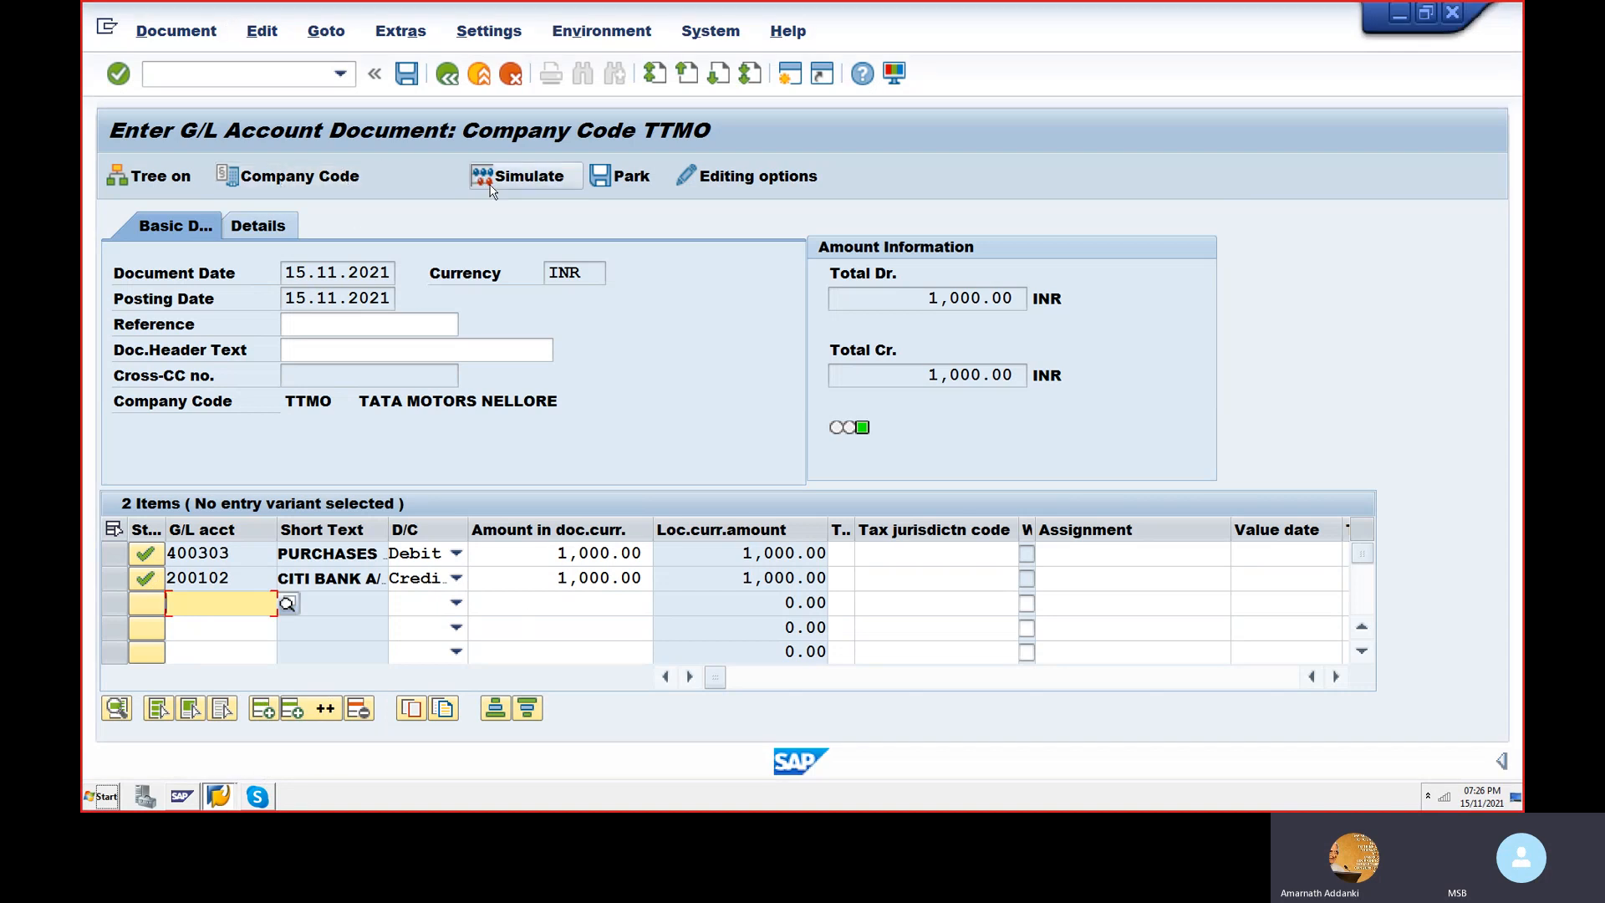
- Simulate the 1,000 INR G/L document for purchases against Citi Bank and post it
left_click(535, 178)
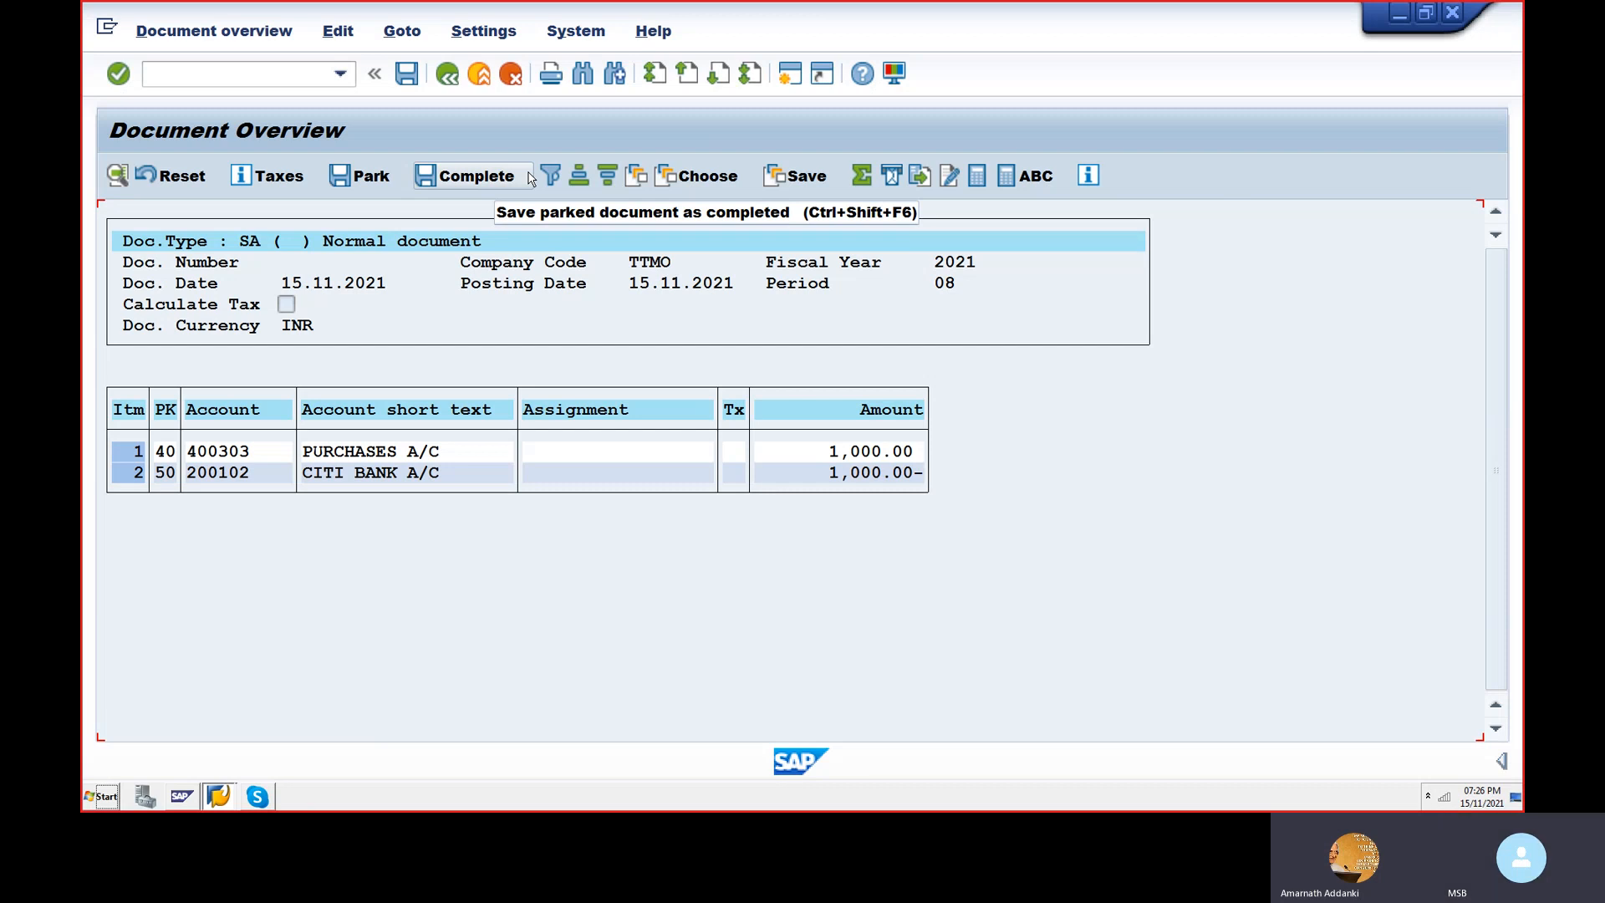
left_click(405, 77)
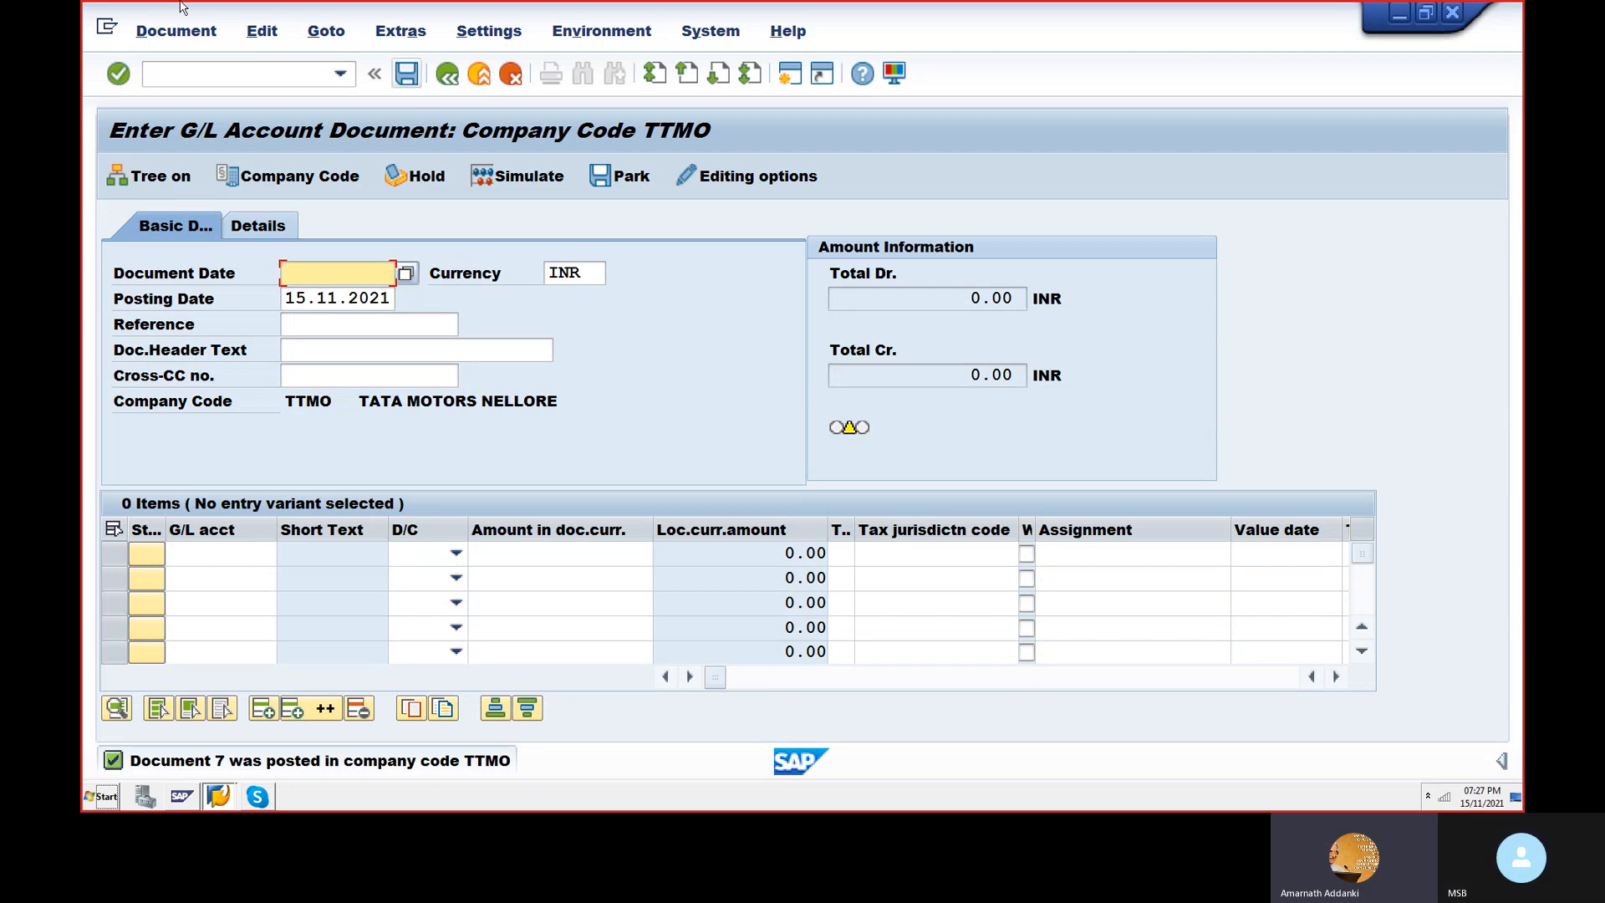
- Leave the current transaction and open the G/L account posting transaction with /NF-02
left_click(206, 77)
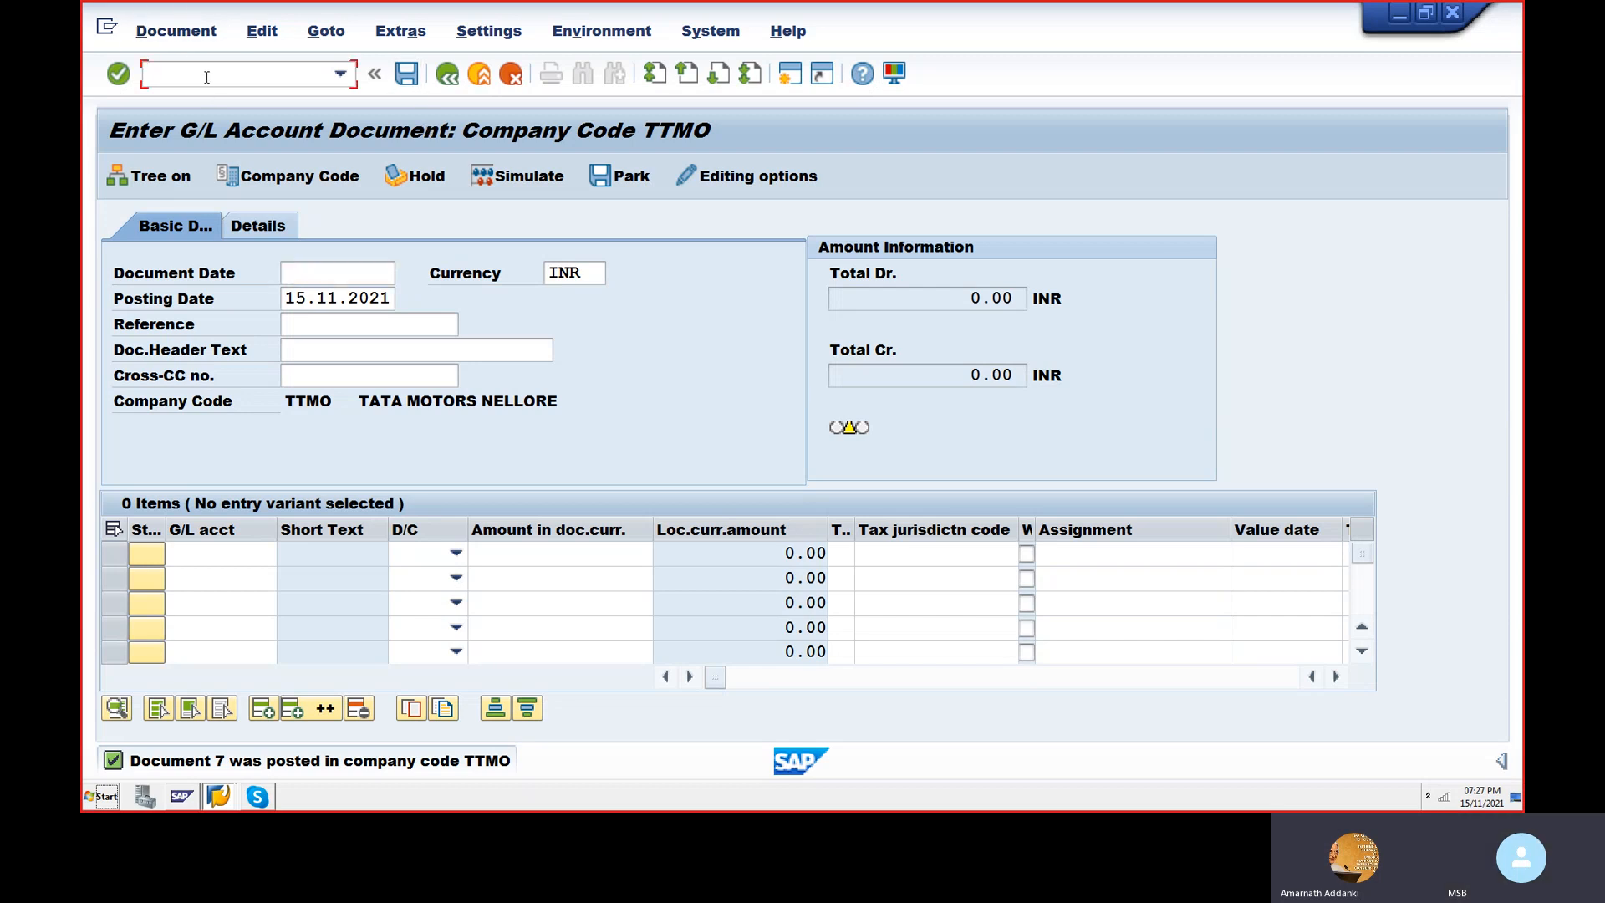
type("F-02")
key("BackSpace")
key("BackSpace")
key("BackSpace")
key("BackSpace")
type("/NF-202")
key("BackSpace")
key("BackSpace")
key("BackSpace")
type("0")
key("BackSpace")
type("02")
key("Return")
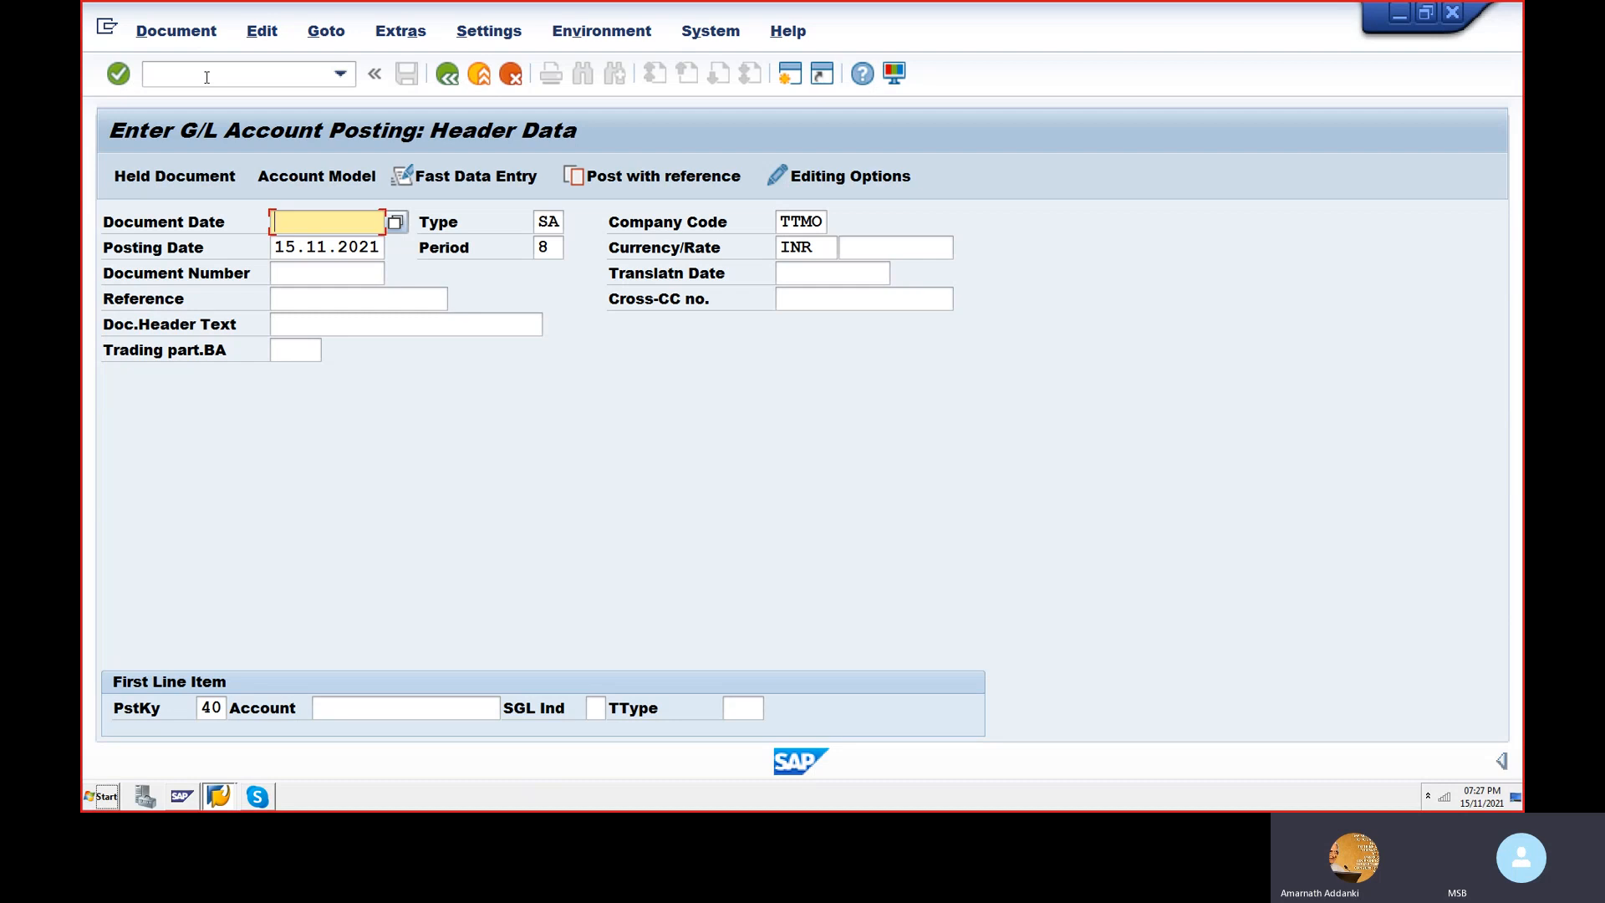
- Set the document date to 15.11.2021 and enter 12 as the reference in the posting header
type("15.11.2021")
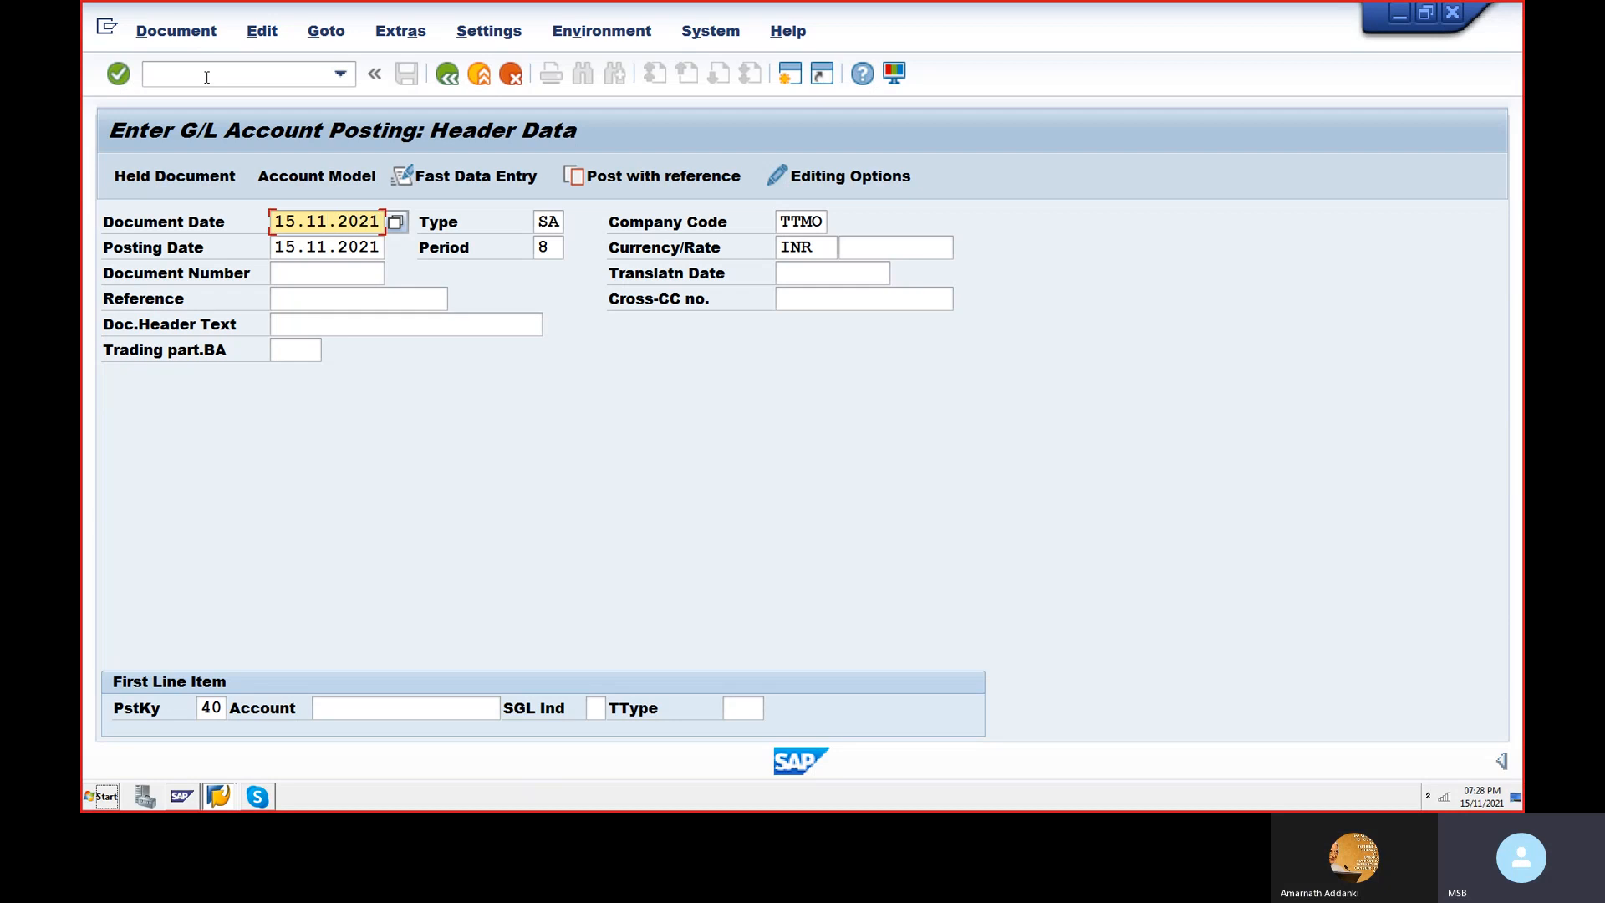
key("Tab")
key("Tab")
key("Tab")
key("Tab")
key("Tab")
key("Tab")
key("Tab")
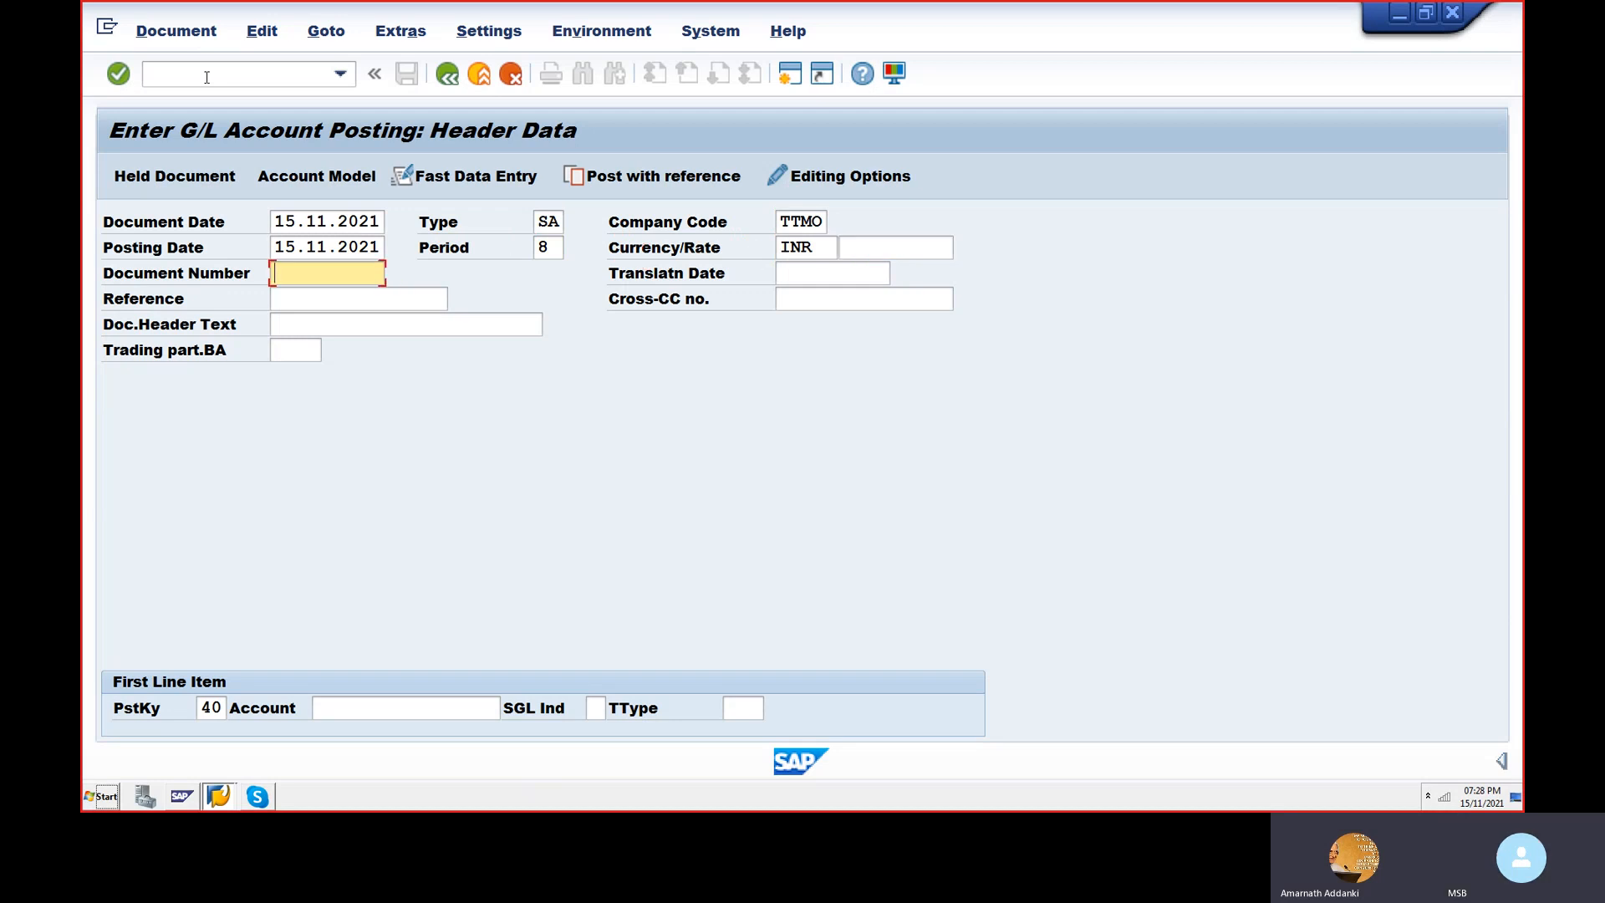
key("Tab")
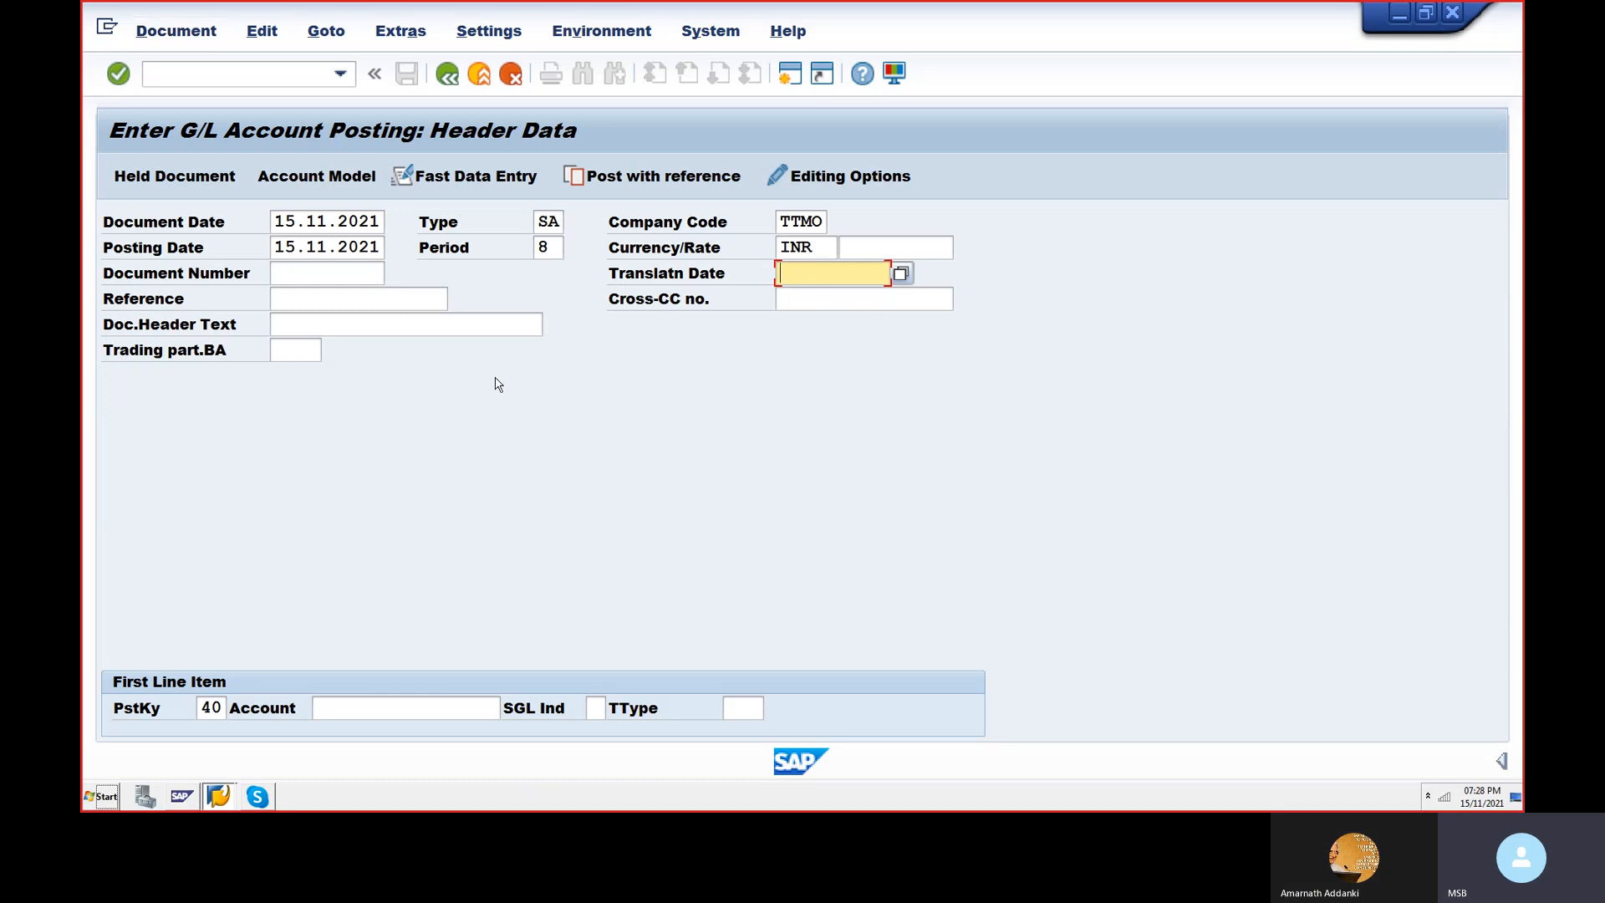
left_click(319, 302)
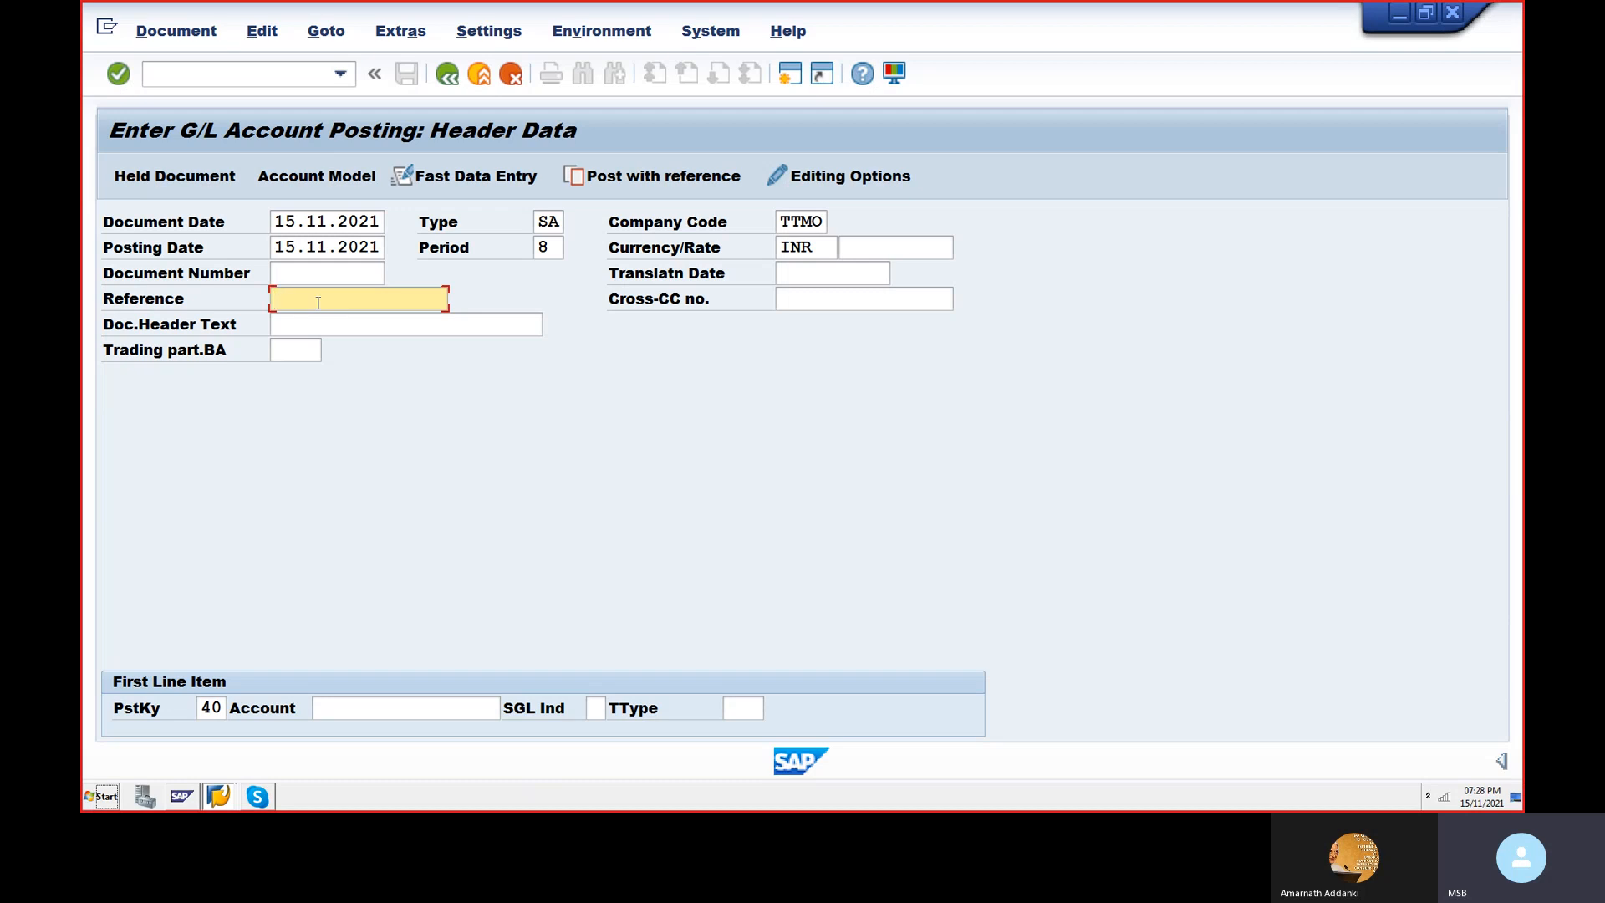
type("12")
key("Tab")
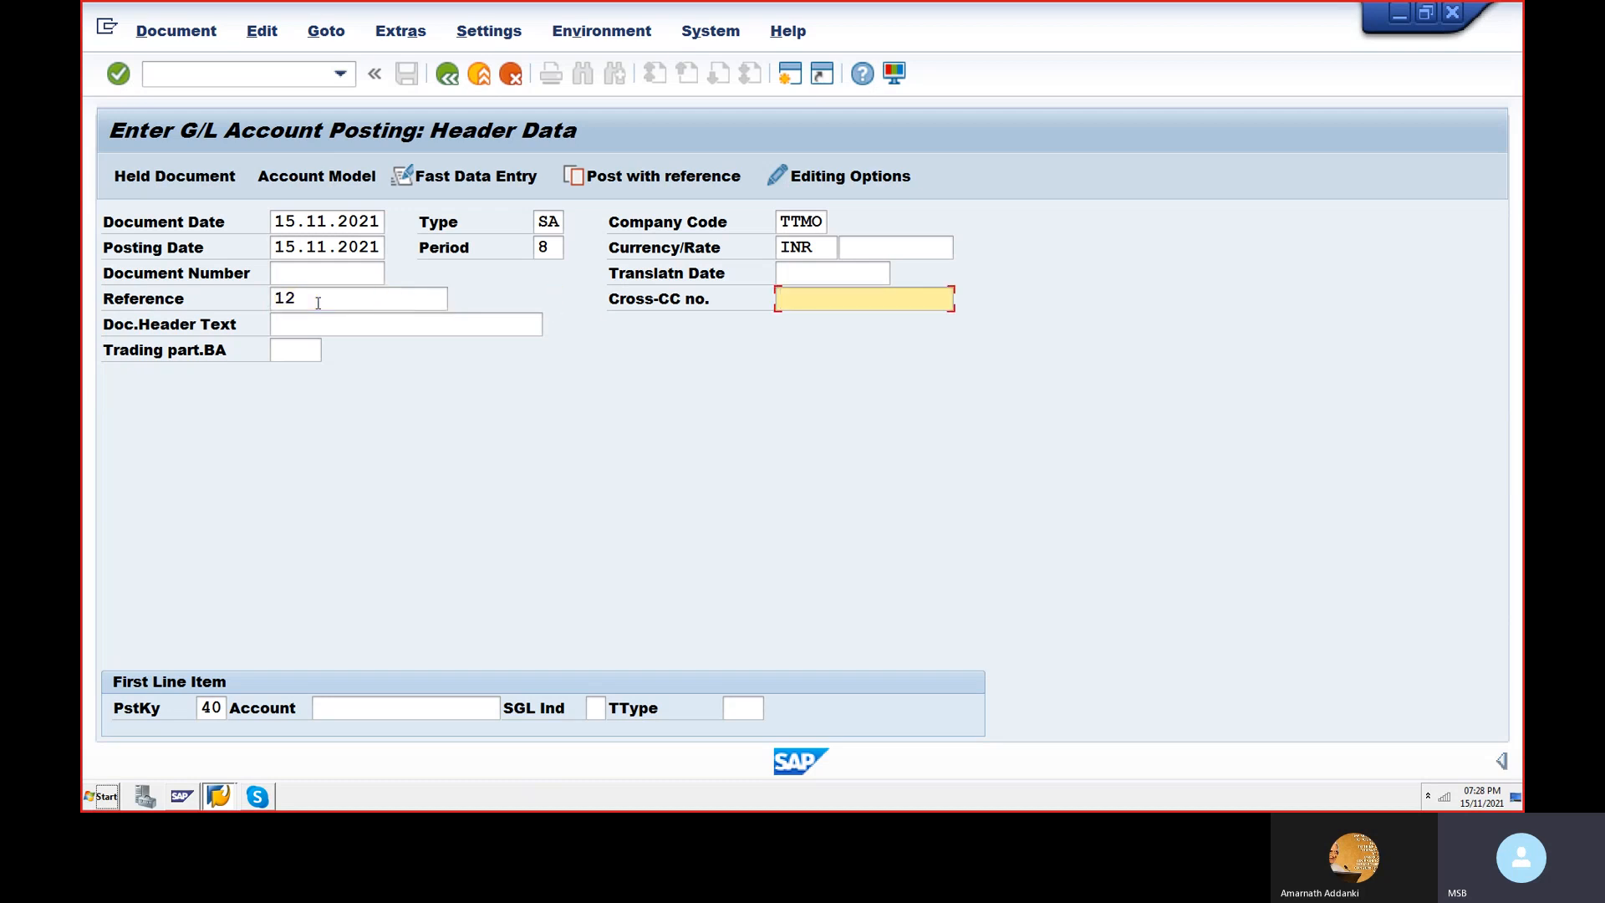
key("Tab")
key("Tab")
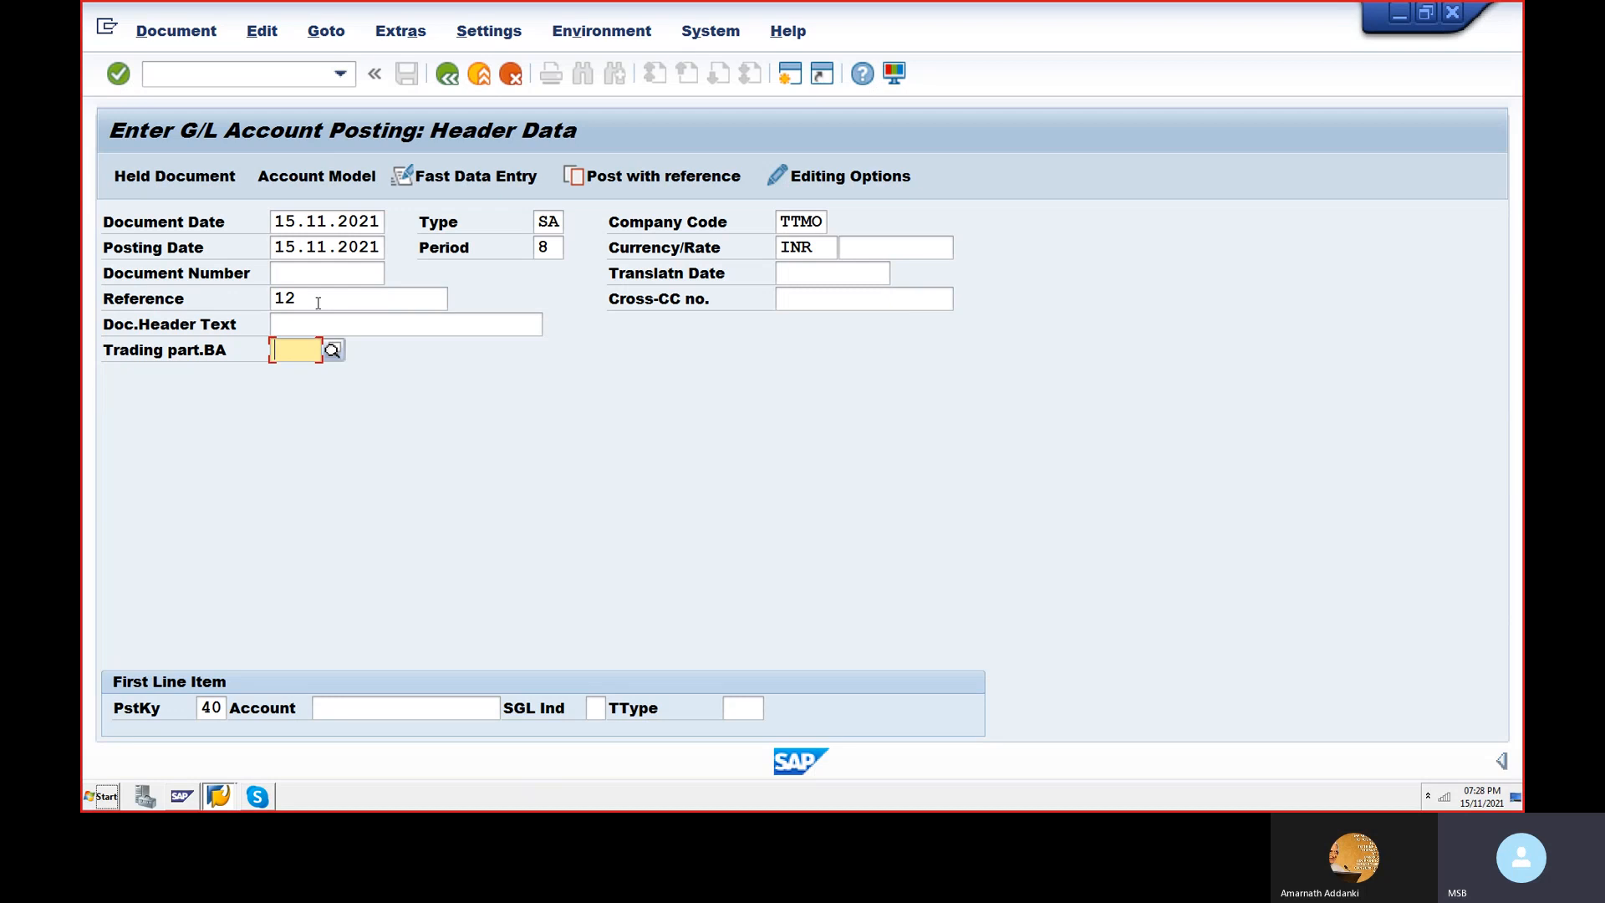
type("T")
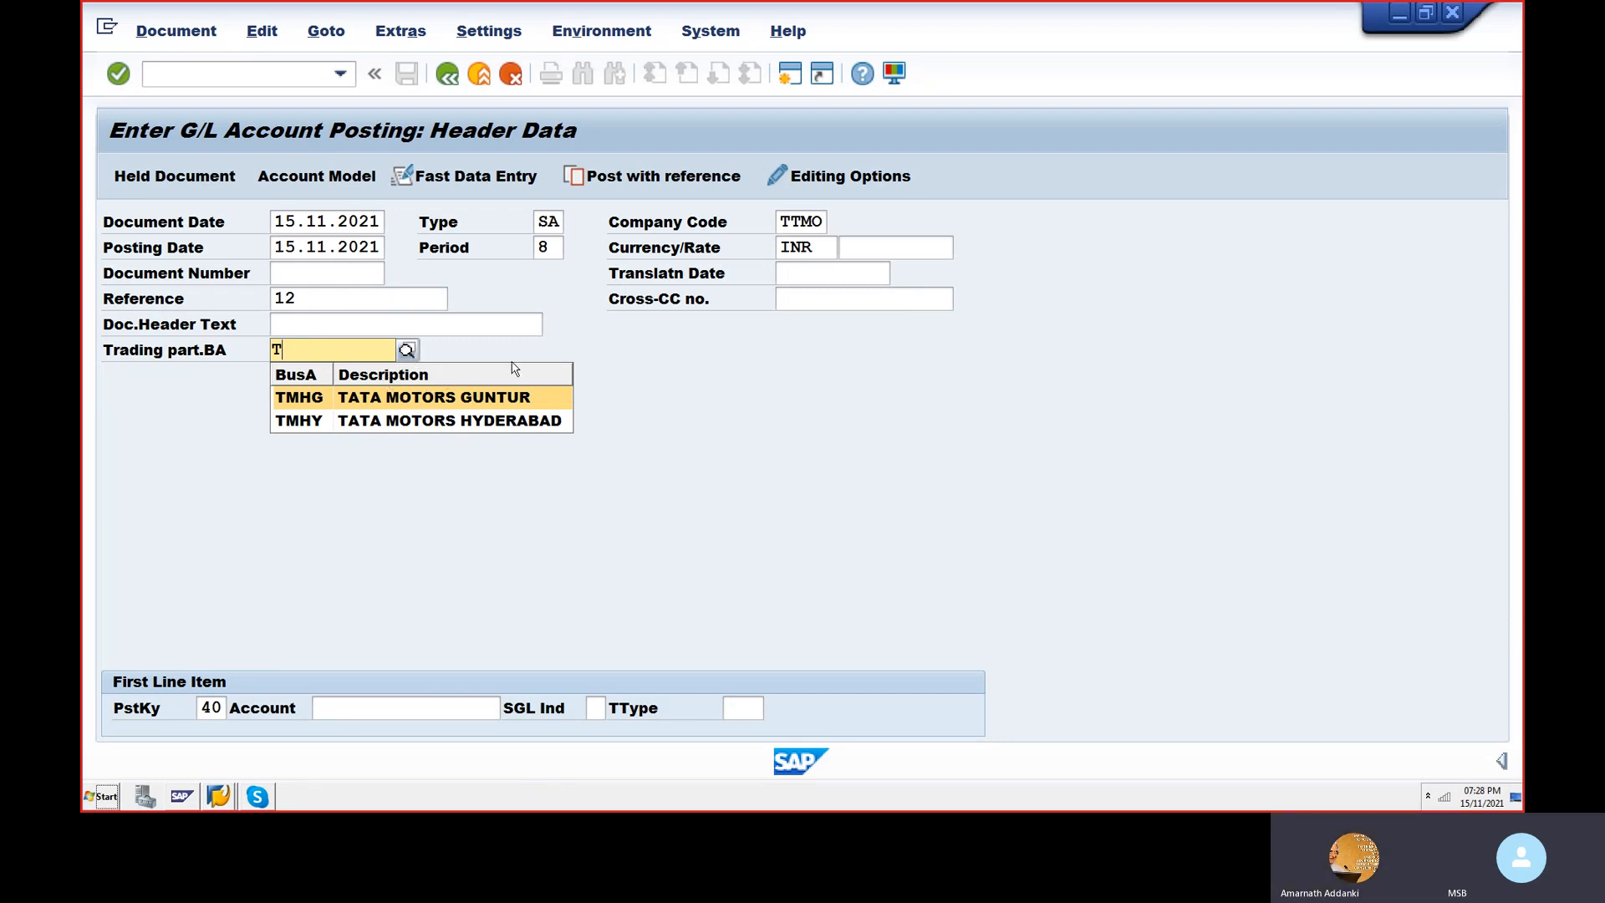
left_click(562, 517)
key("BackSpace")
key("Tab")
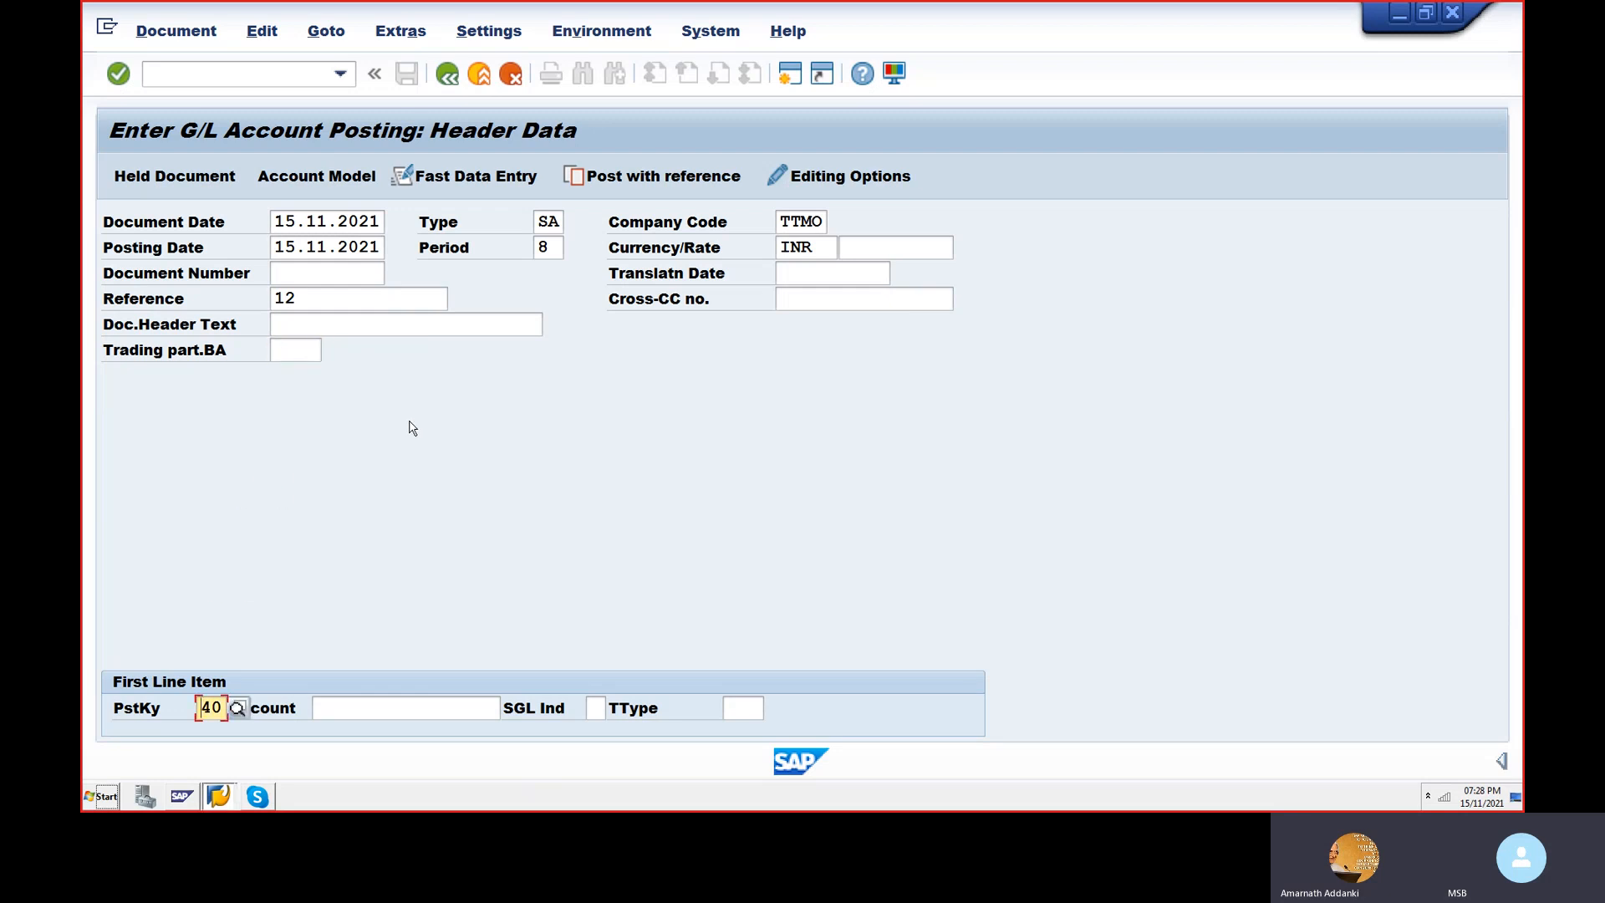
key("Tab")
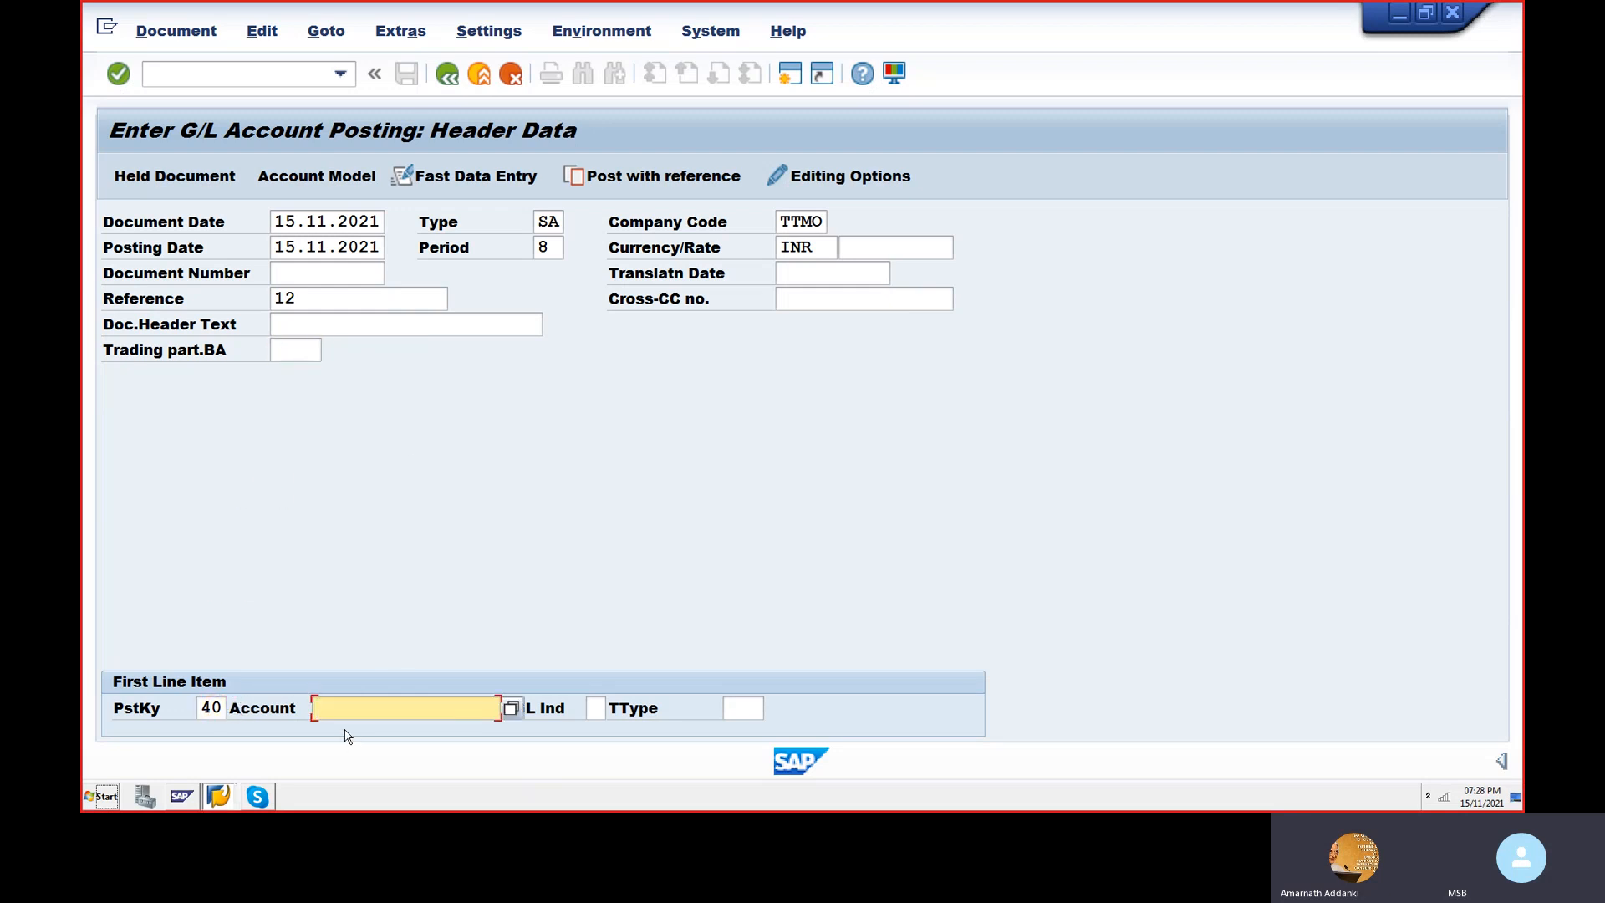
key("shift+Tab")
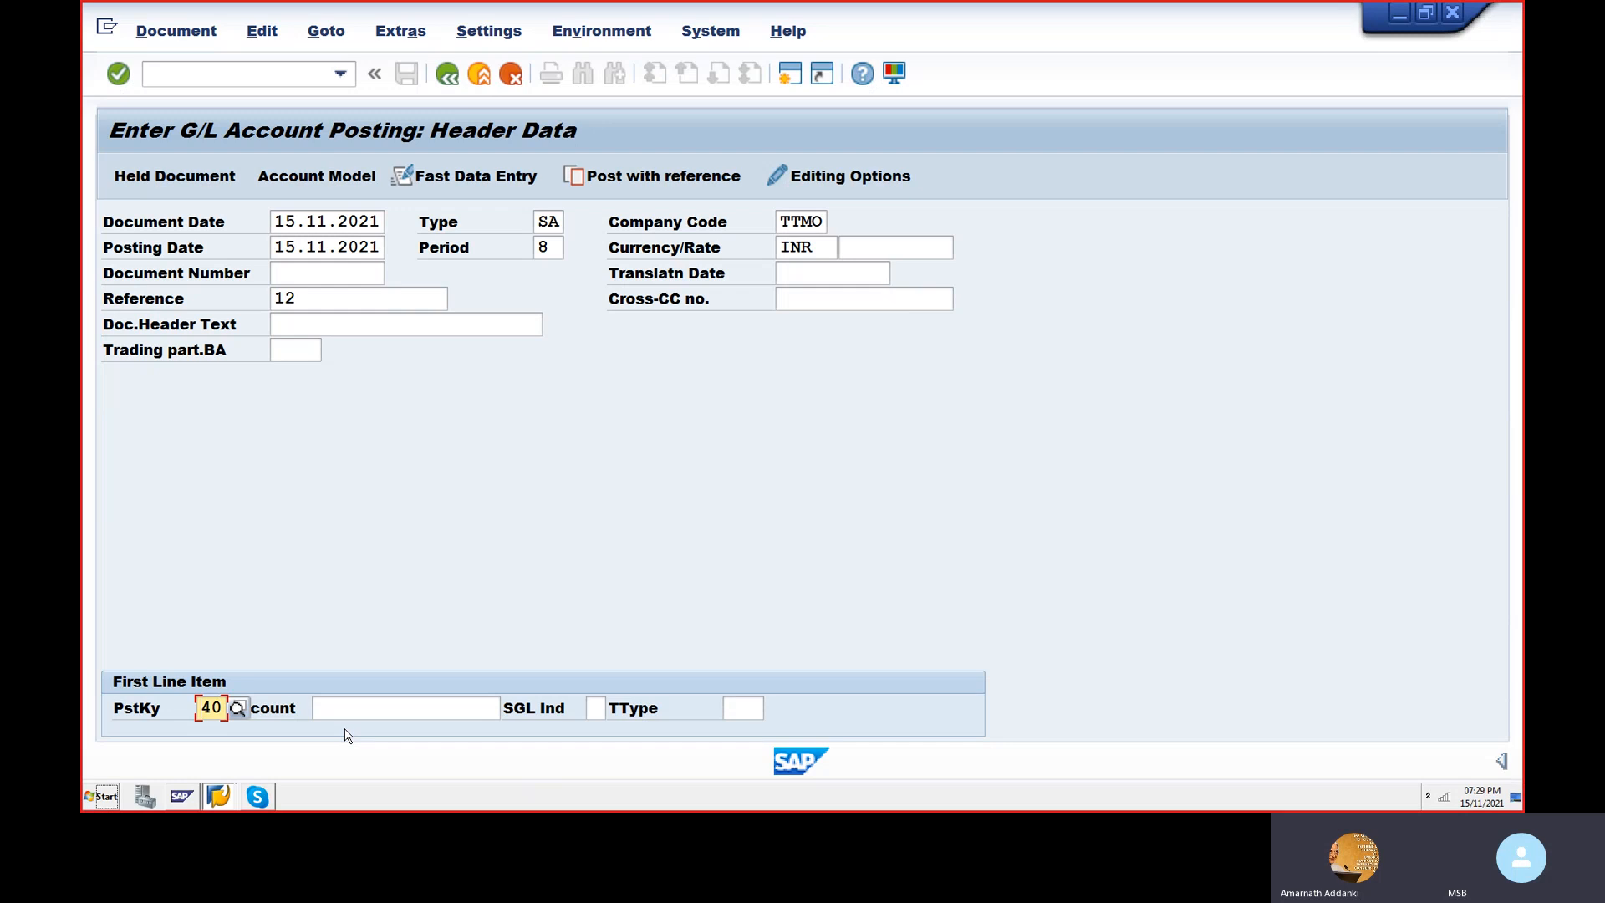
key("Tab")
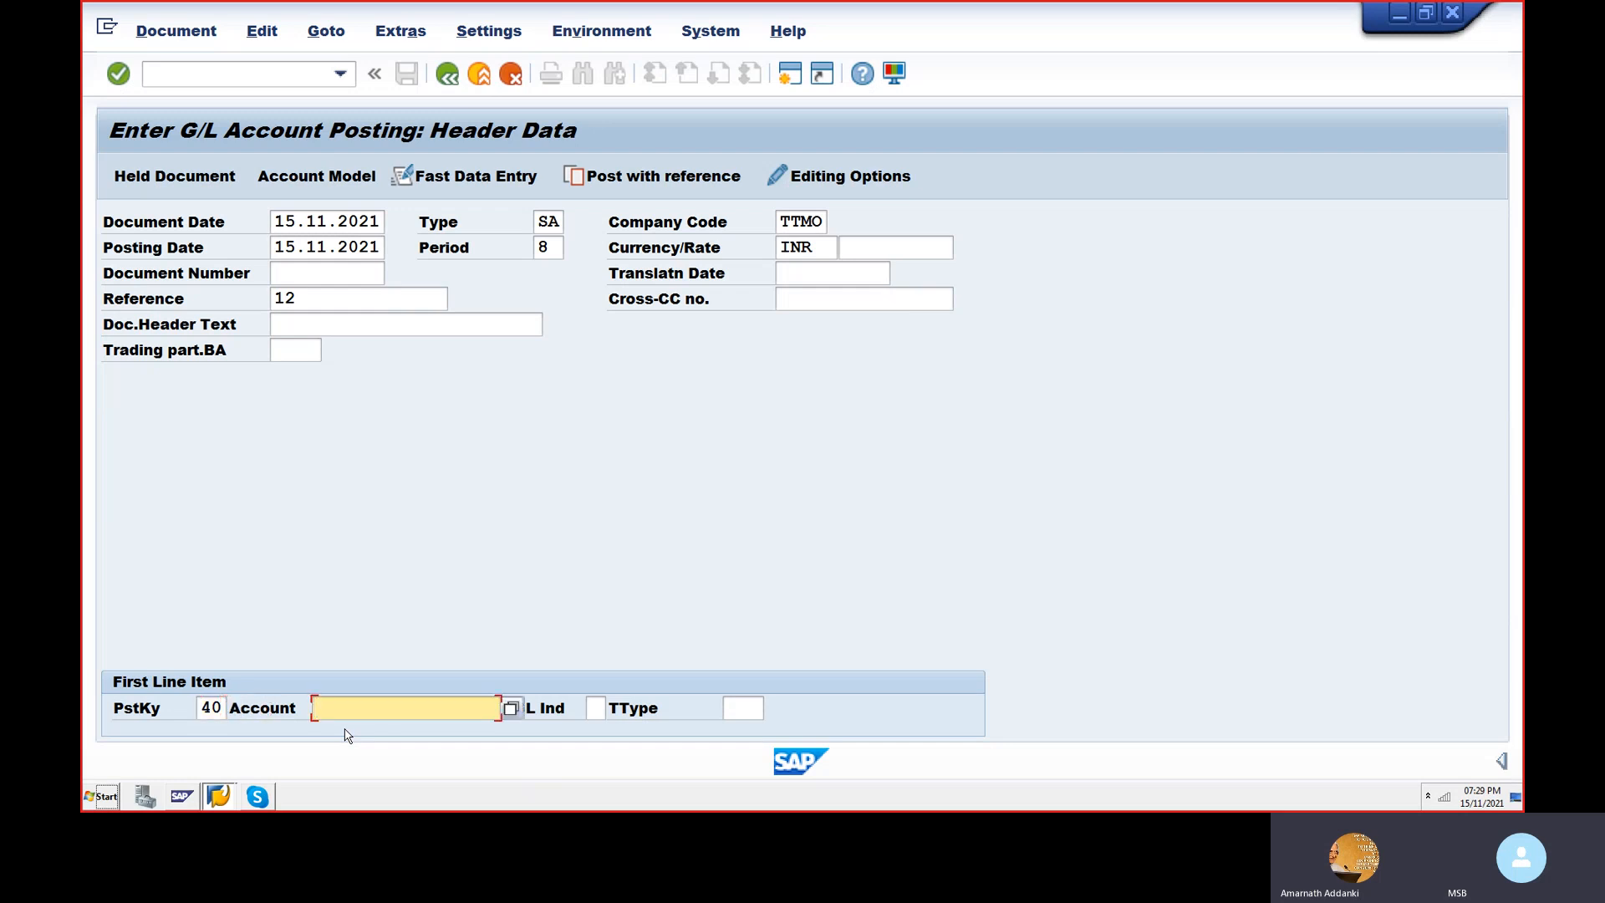
type("4")
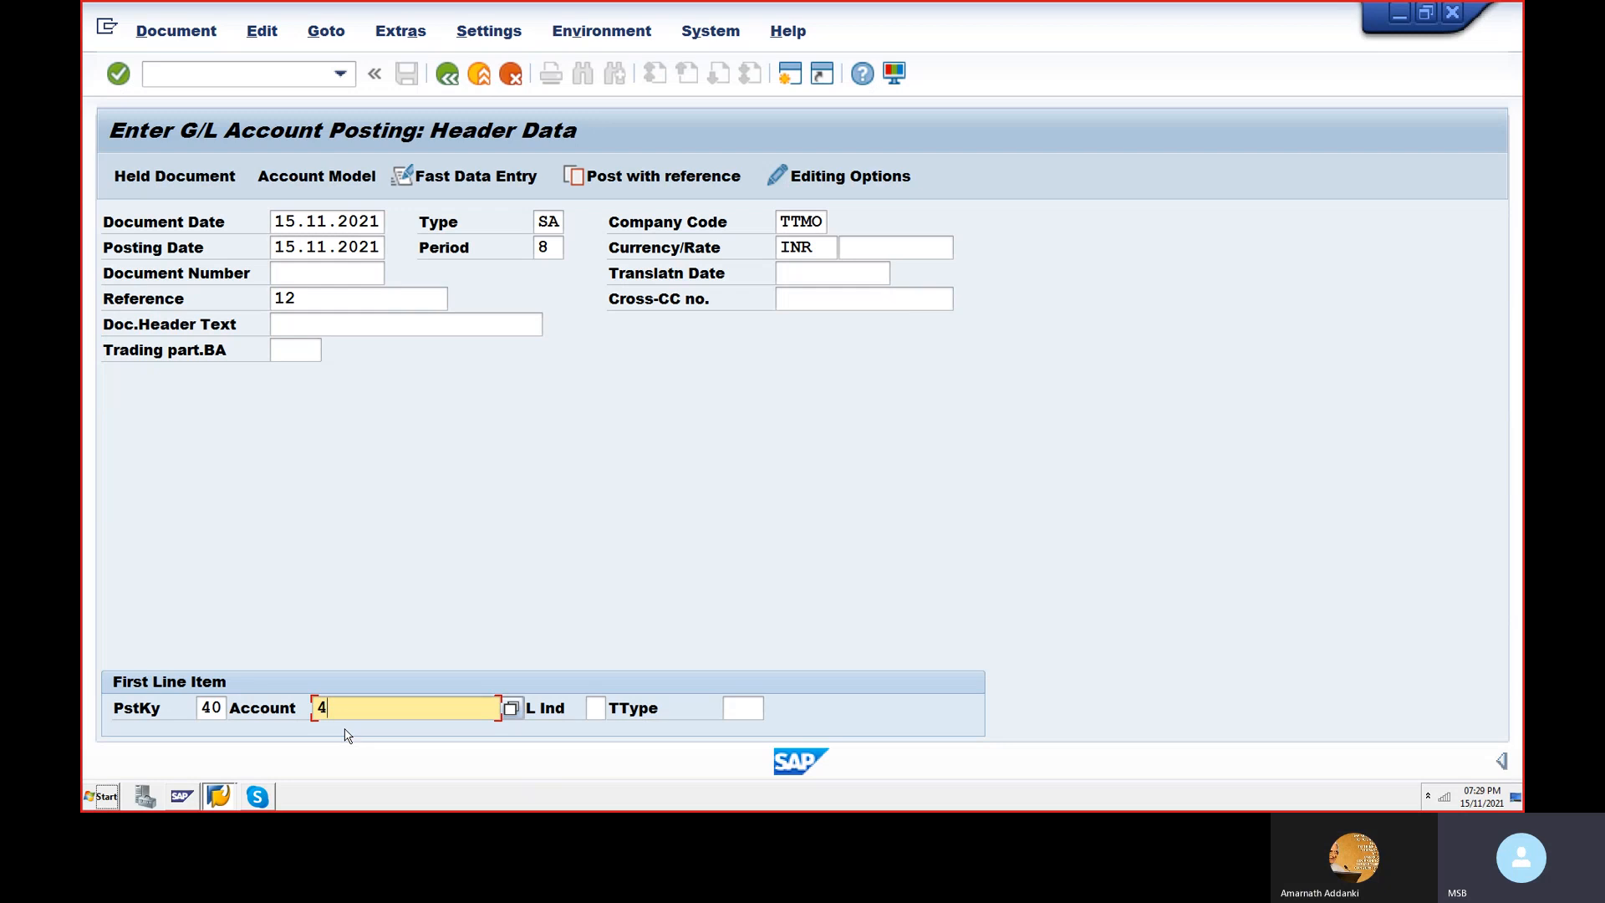
key("Return")
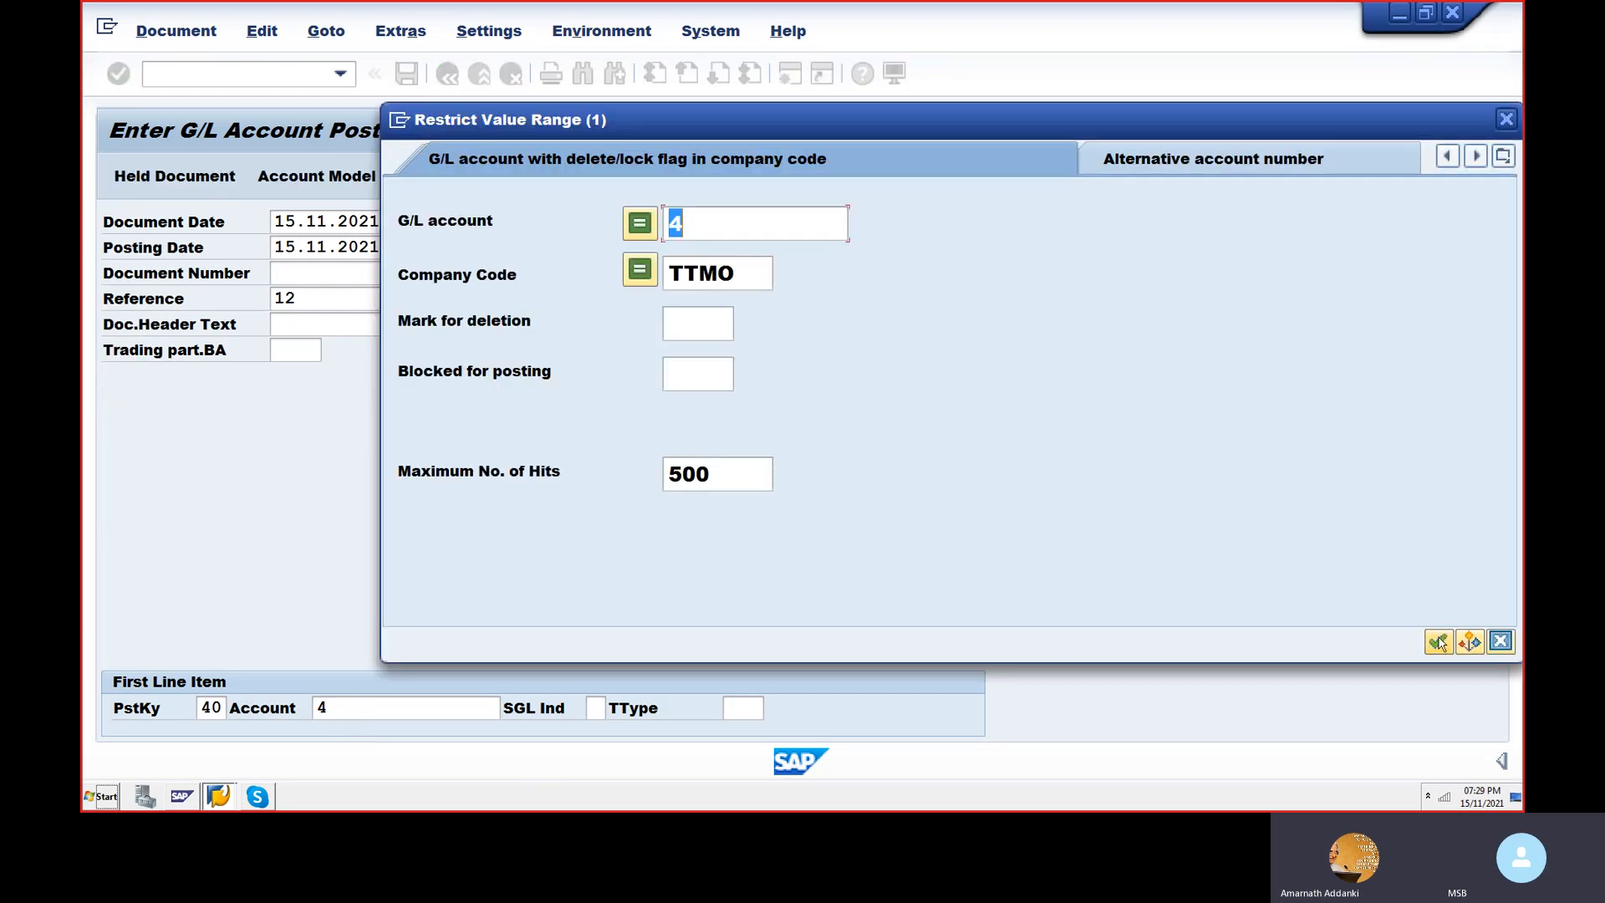
key("BackSpace")
left_click(1506, 120)
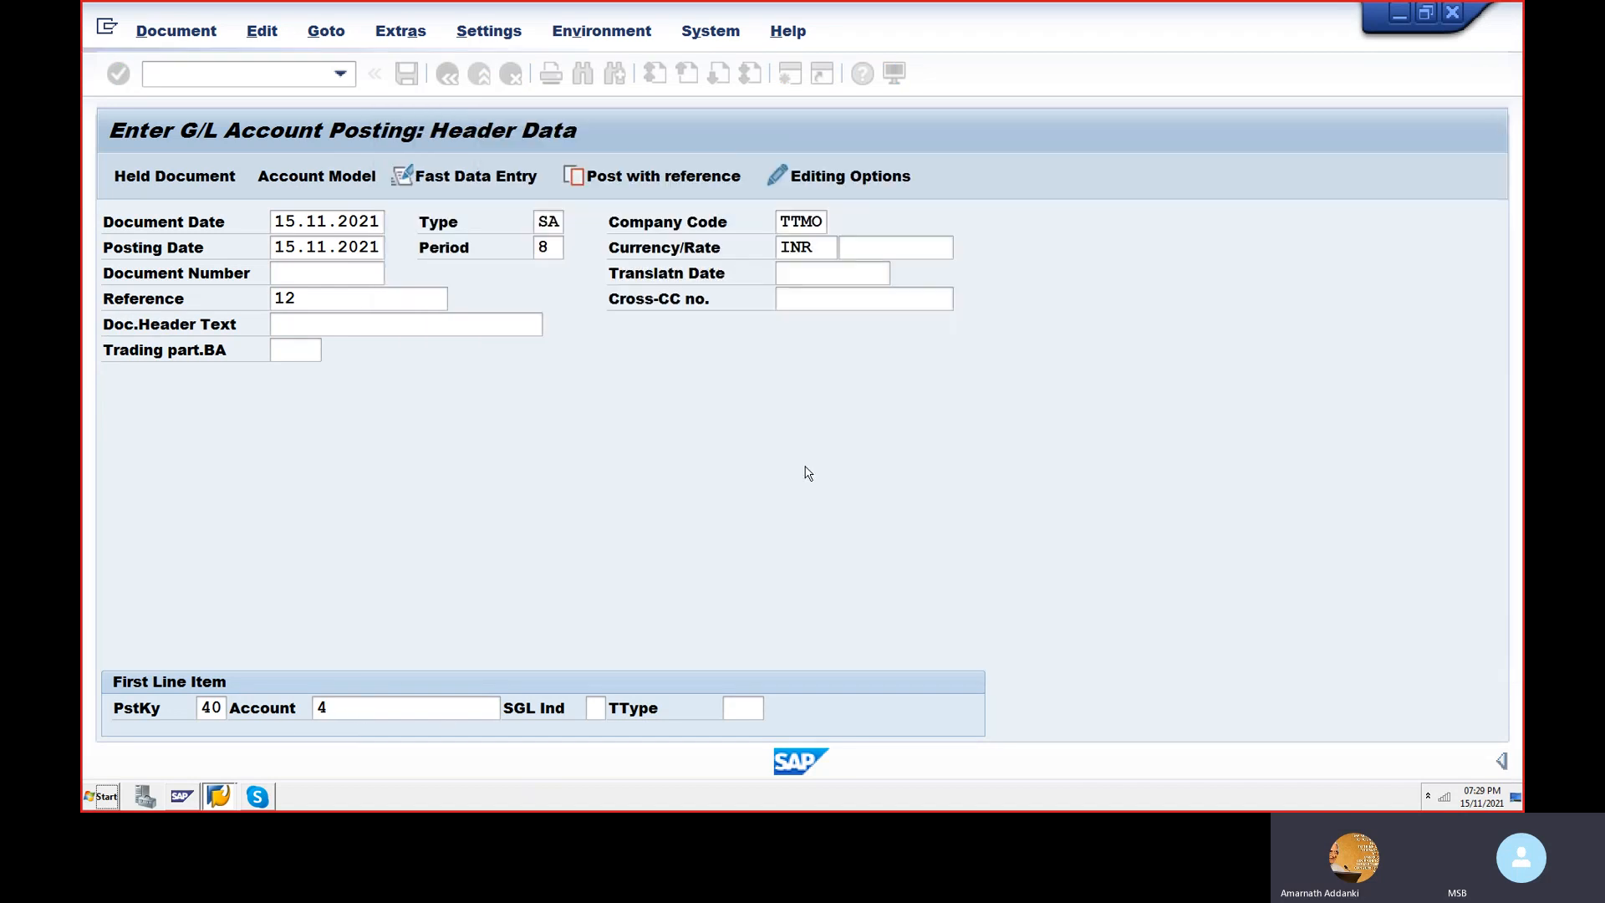
key("BackSpace")
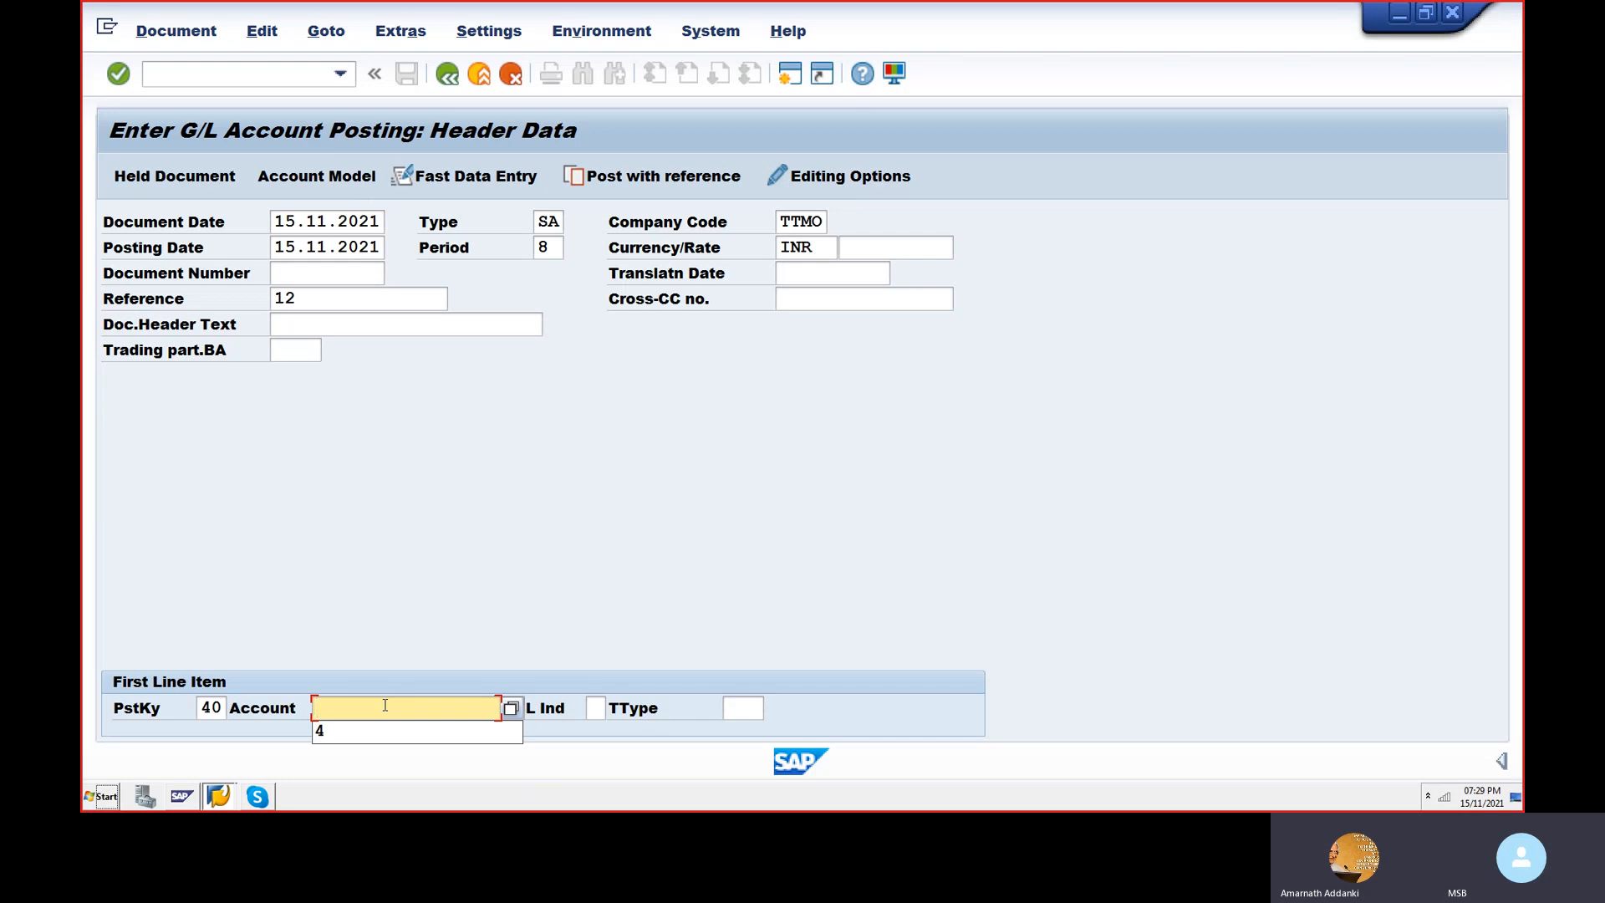
- Look up company code TTMO's G/L accounts, choose PURCHASES ACCOUNT for the posting key 40 line and open that item
left_click(519, 712)
key("F4")
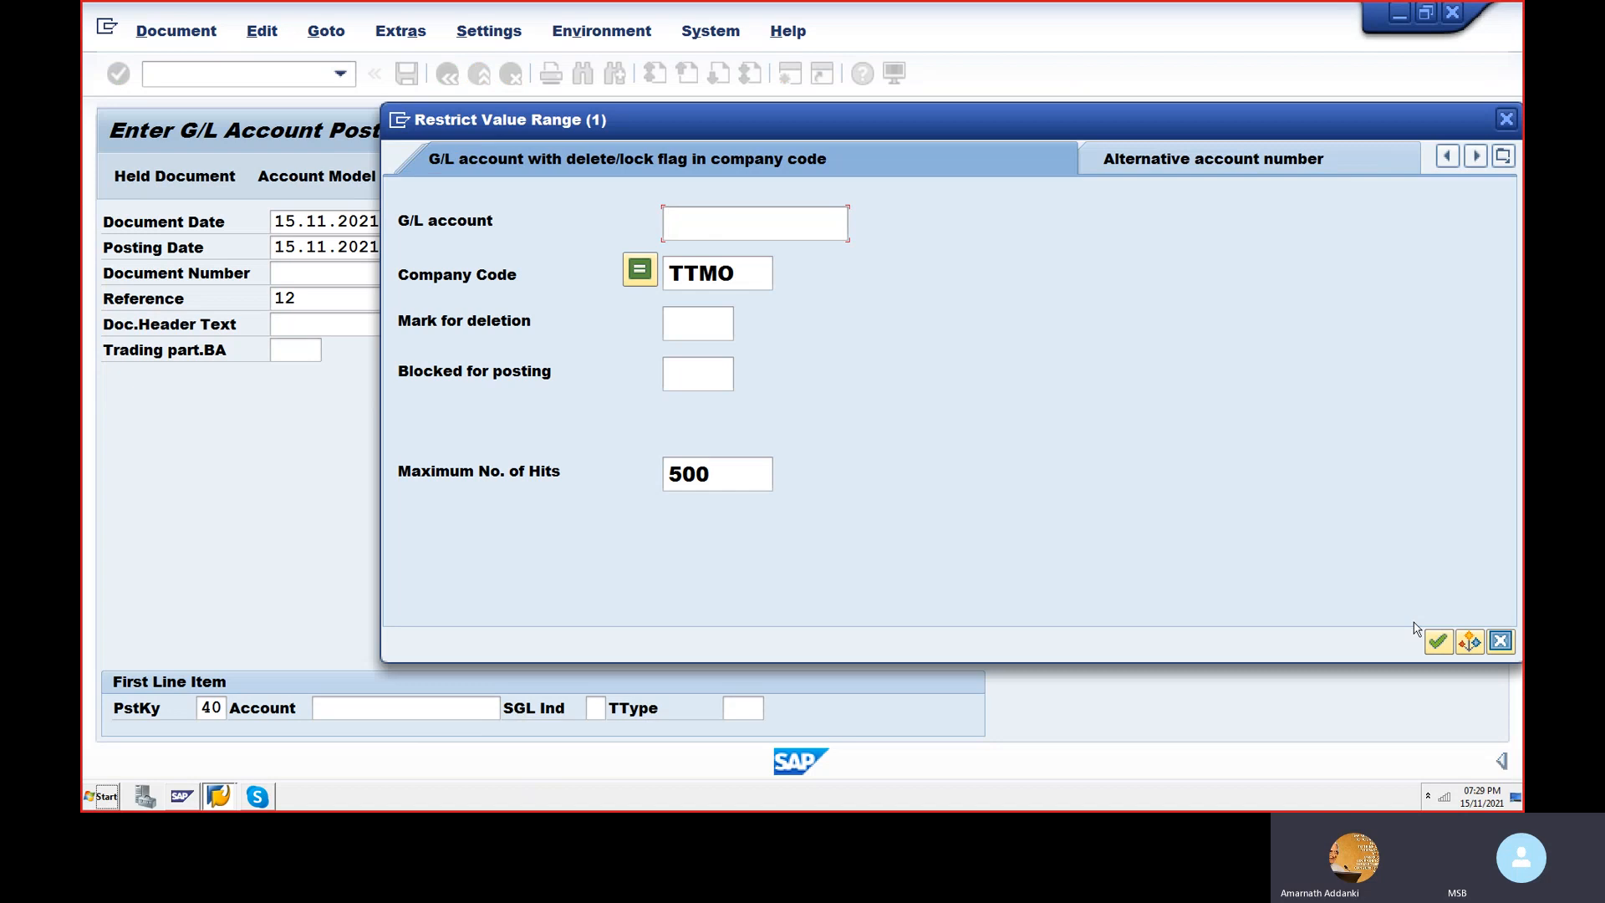
left_click(1438, 641)
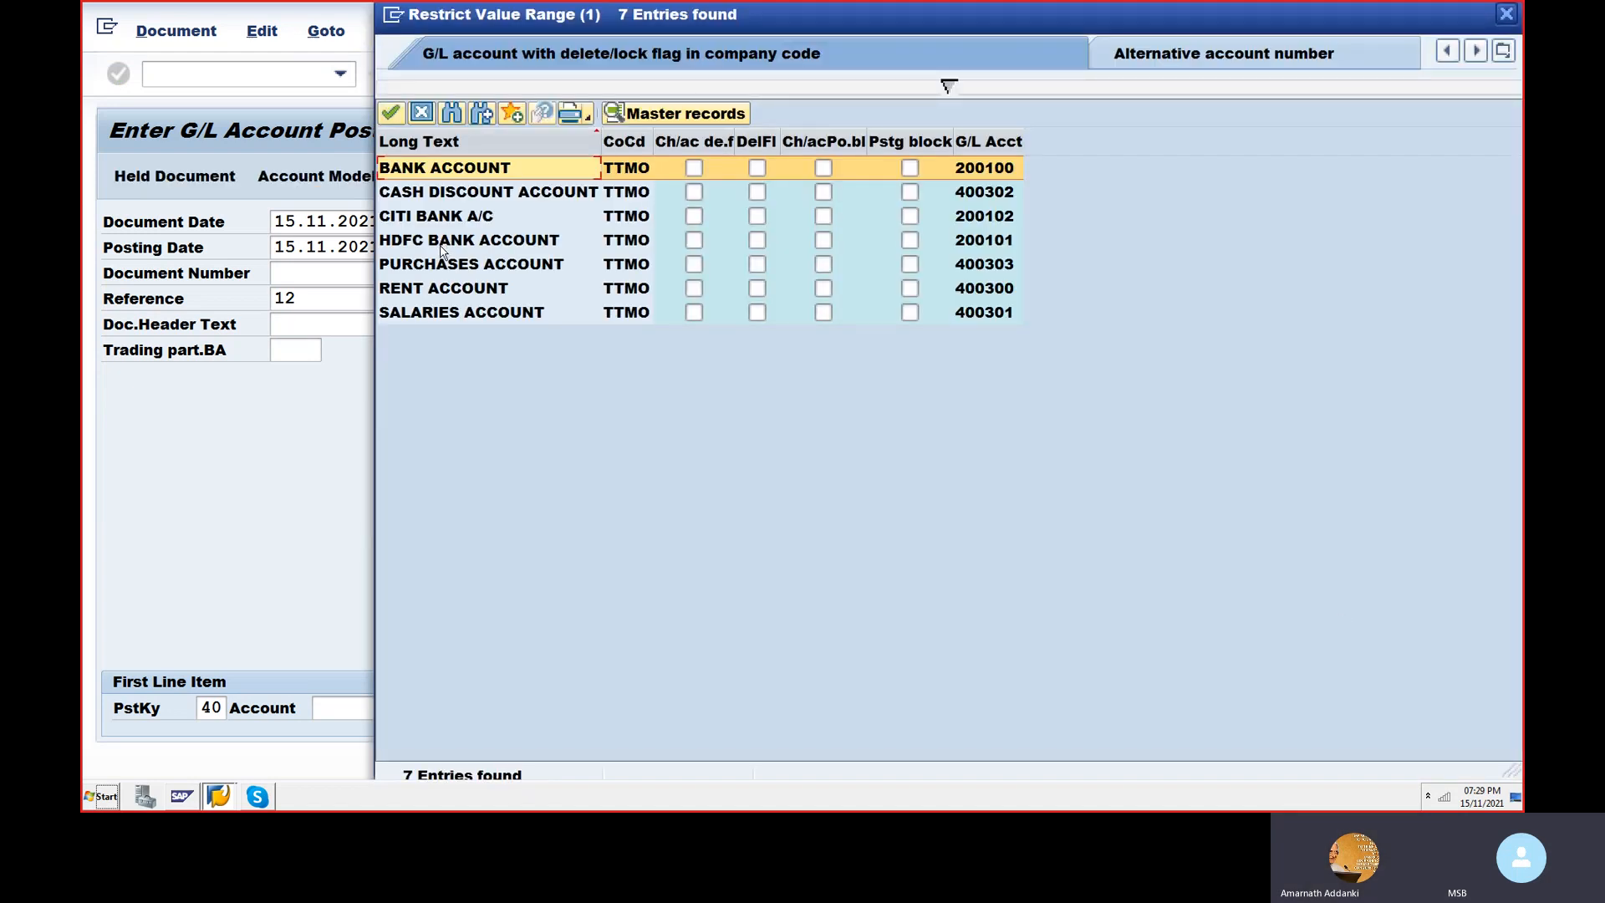
left_click(435, 266)
double_click(435, 266)
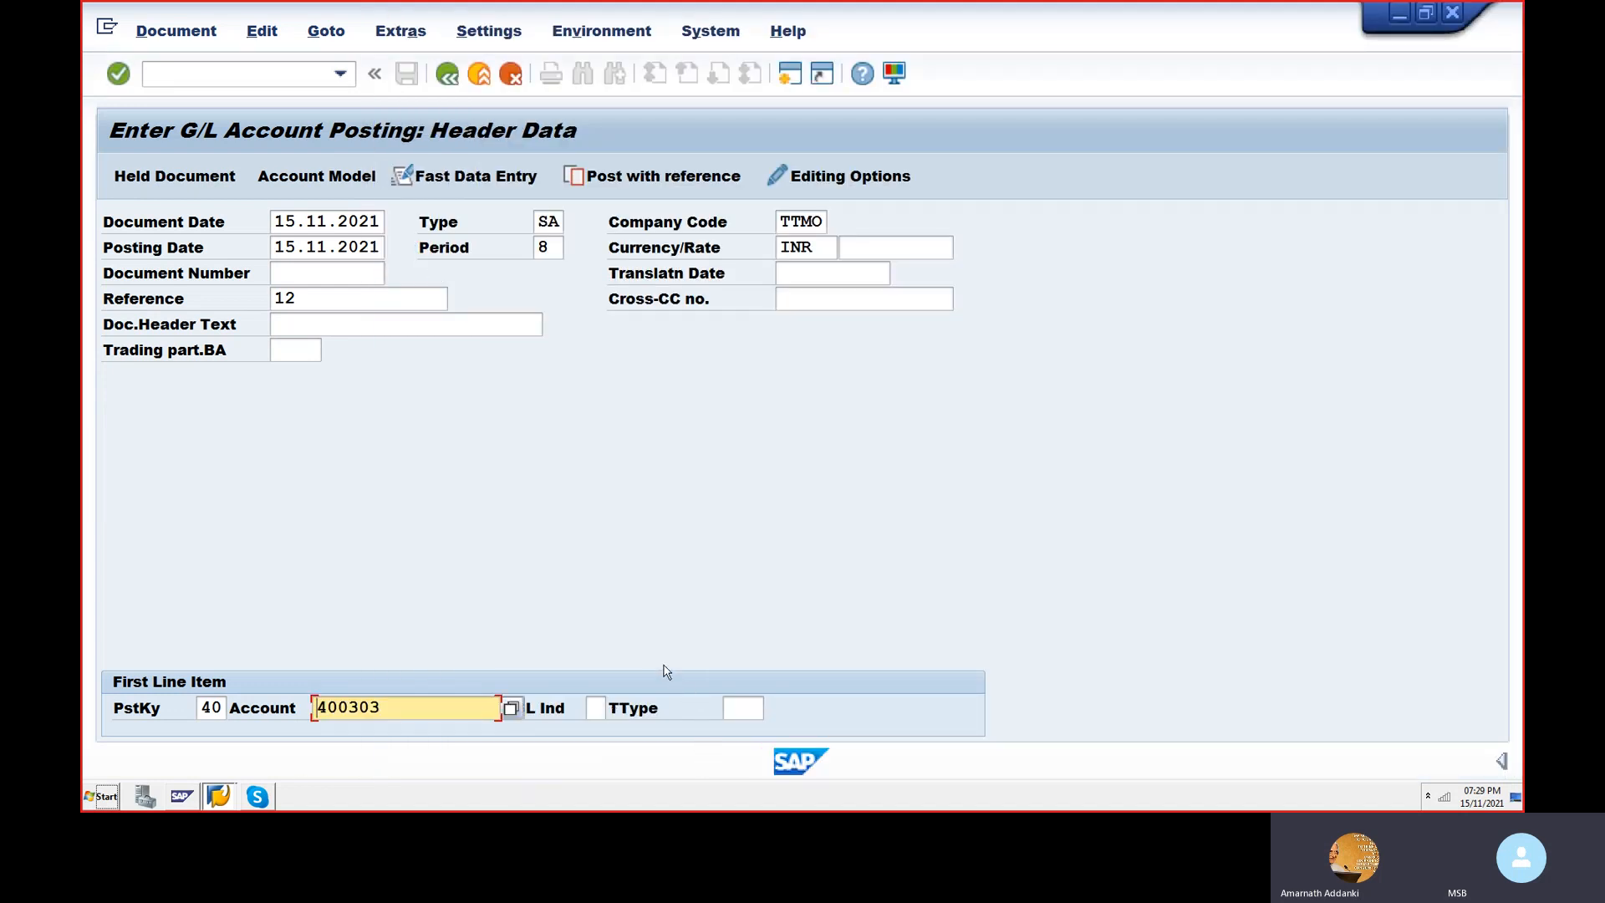
key("Return")
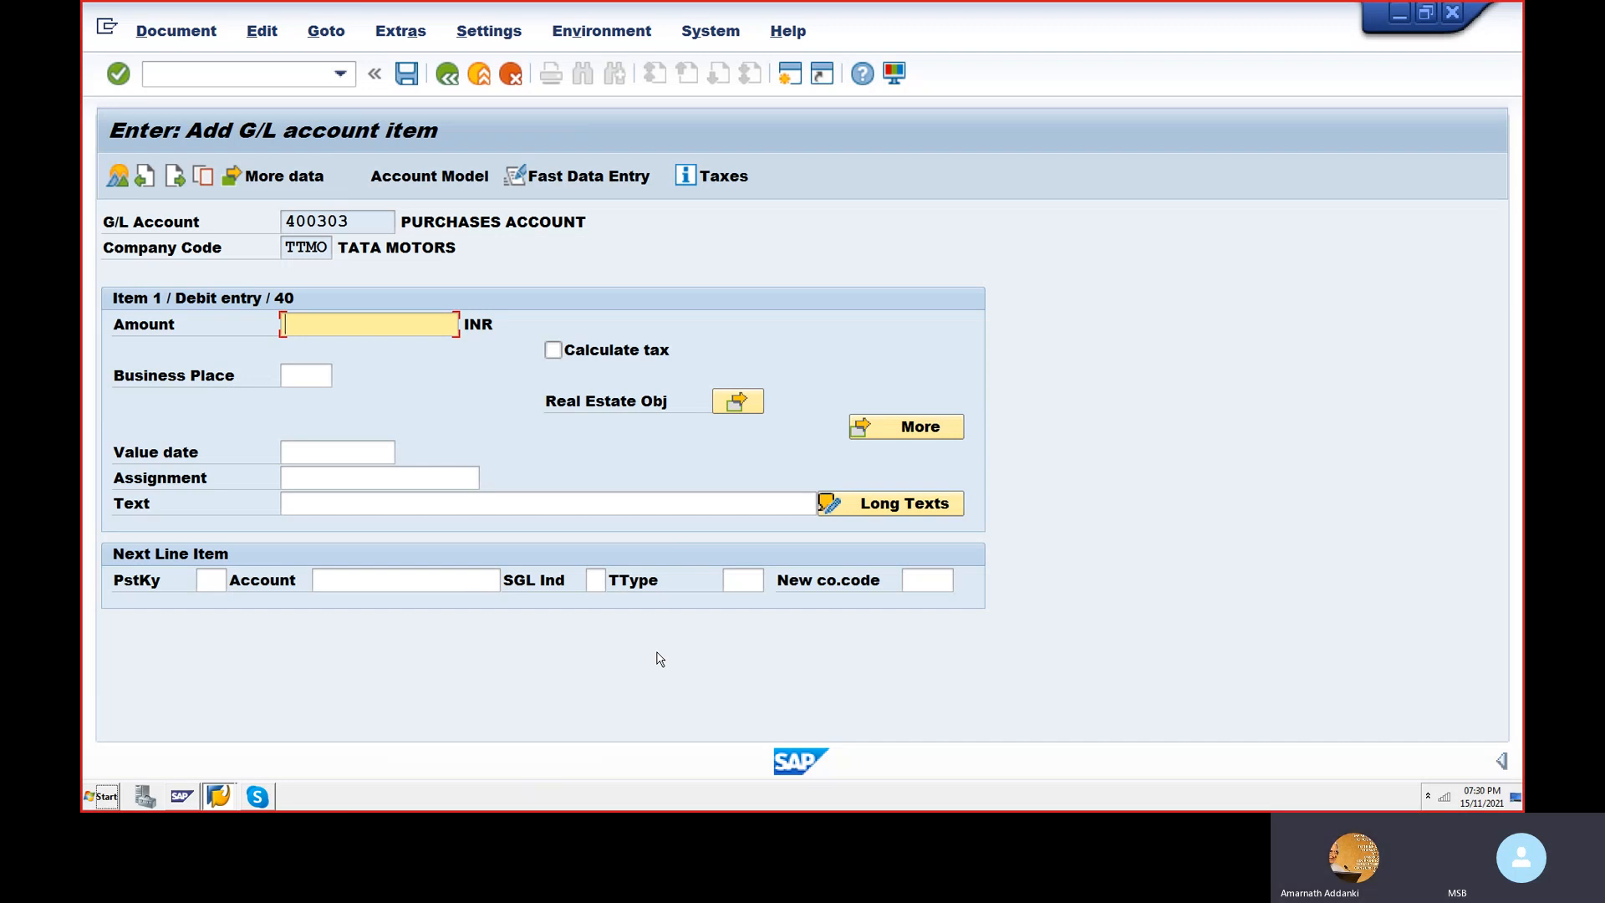
- Enter 10000 INR as the debit item's amount and set the next line item's posting key to 50 (Credit entry)
type("10000")
left_click(347, 459)
left_click(336, 485)
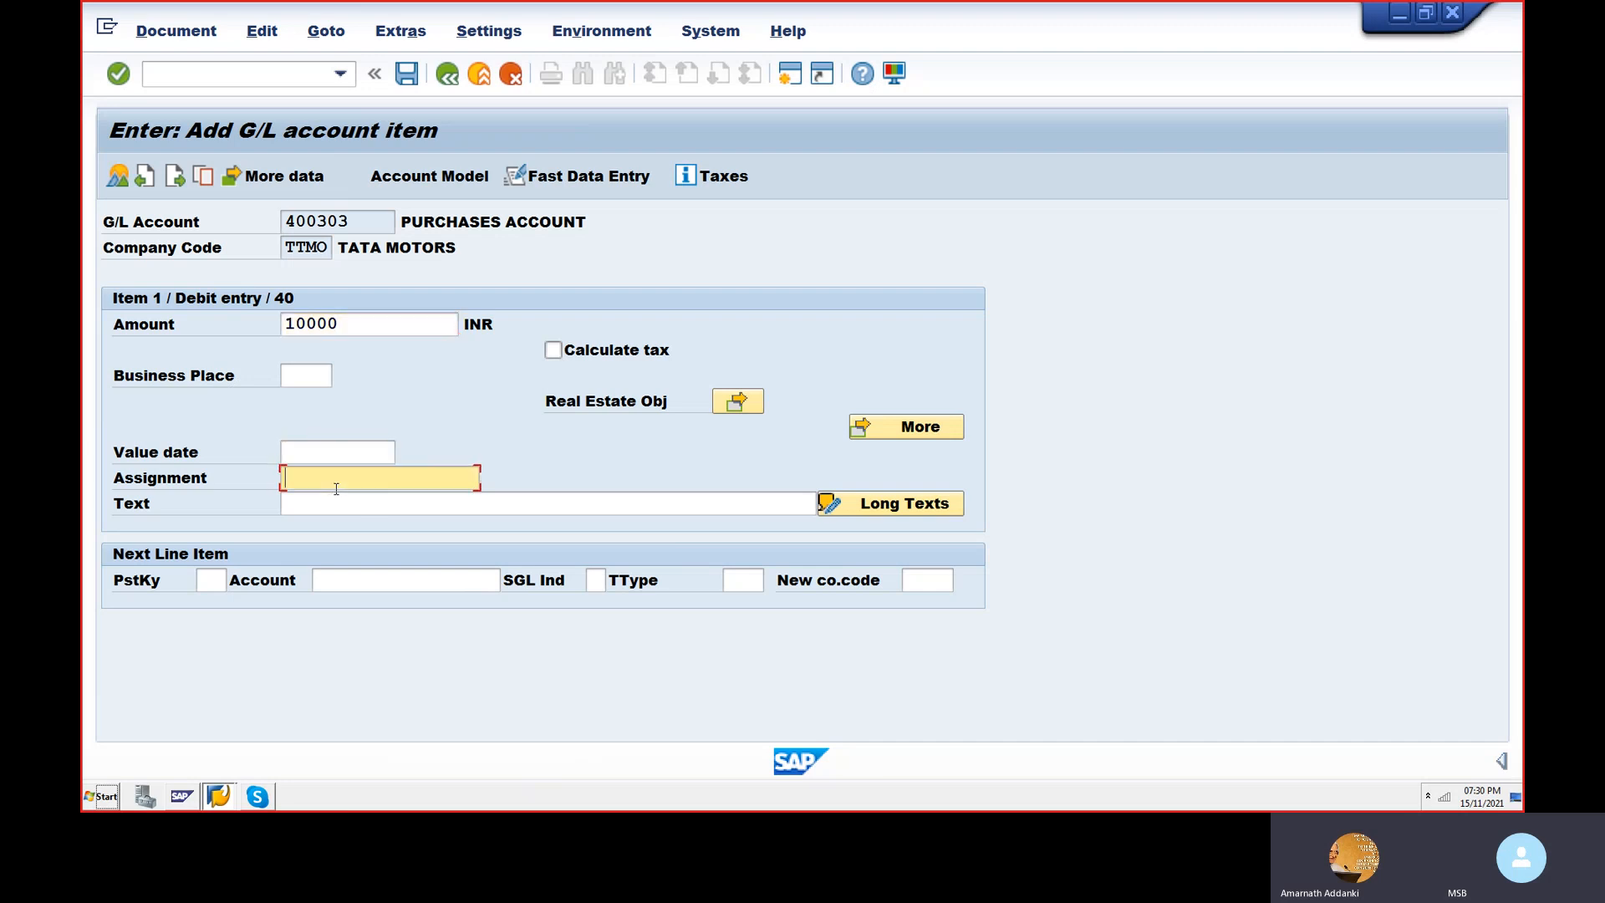
left_click(199, 582)
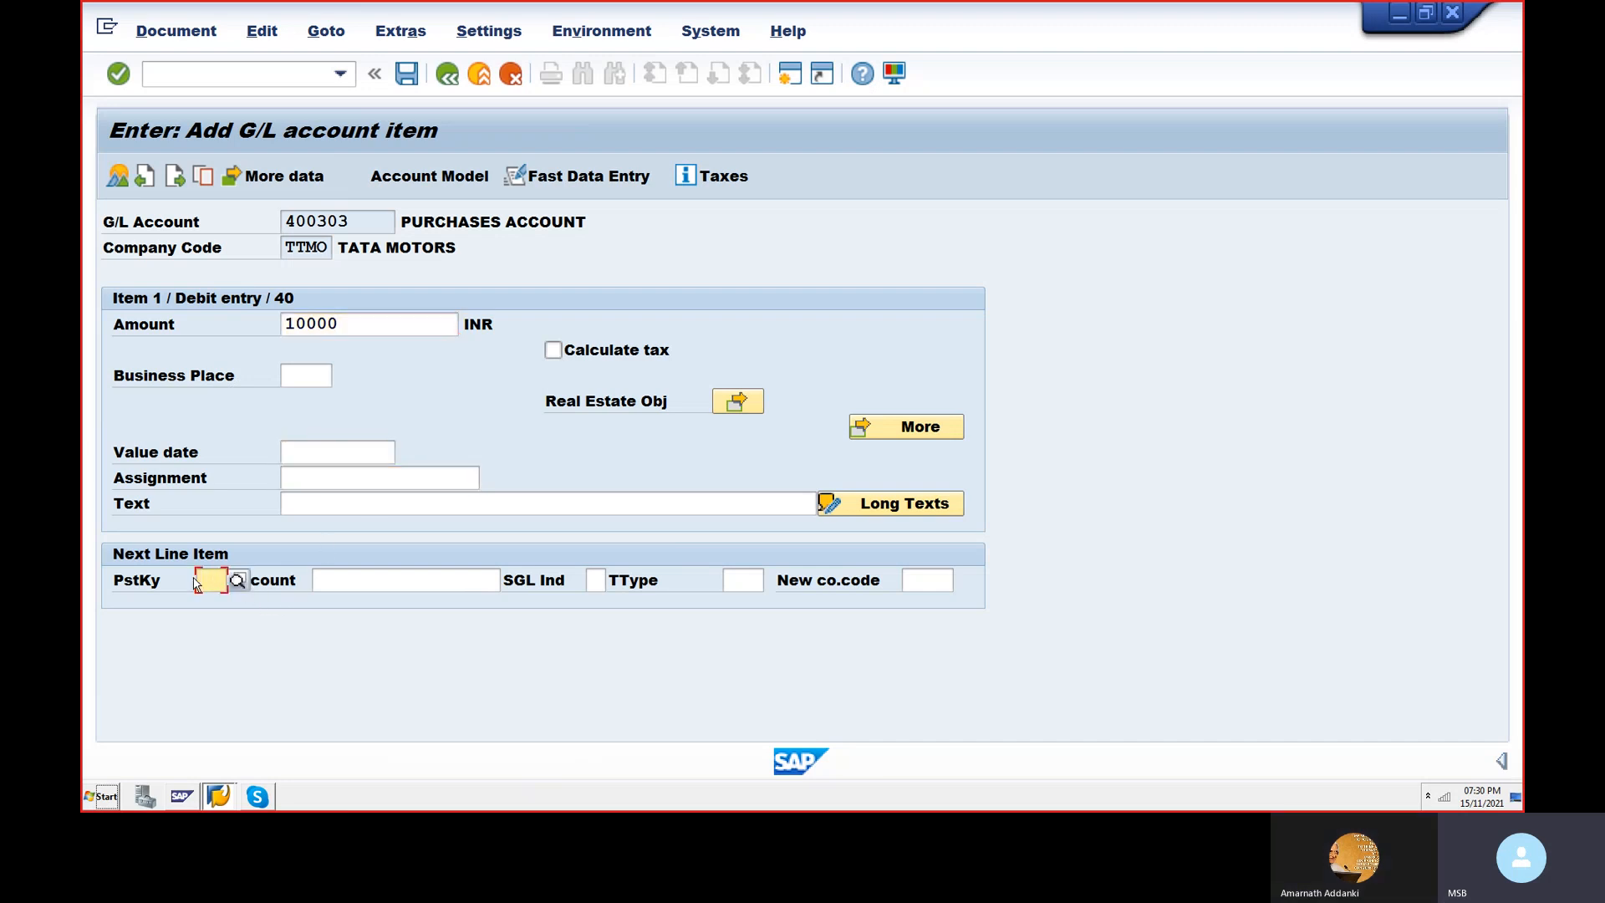
type("50")
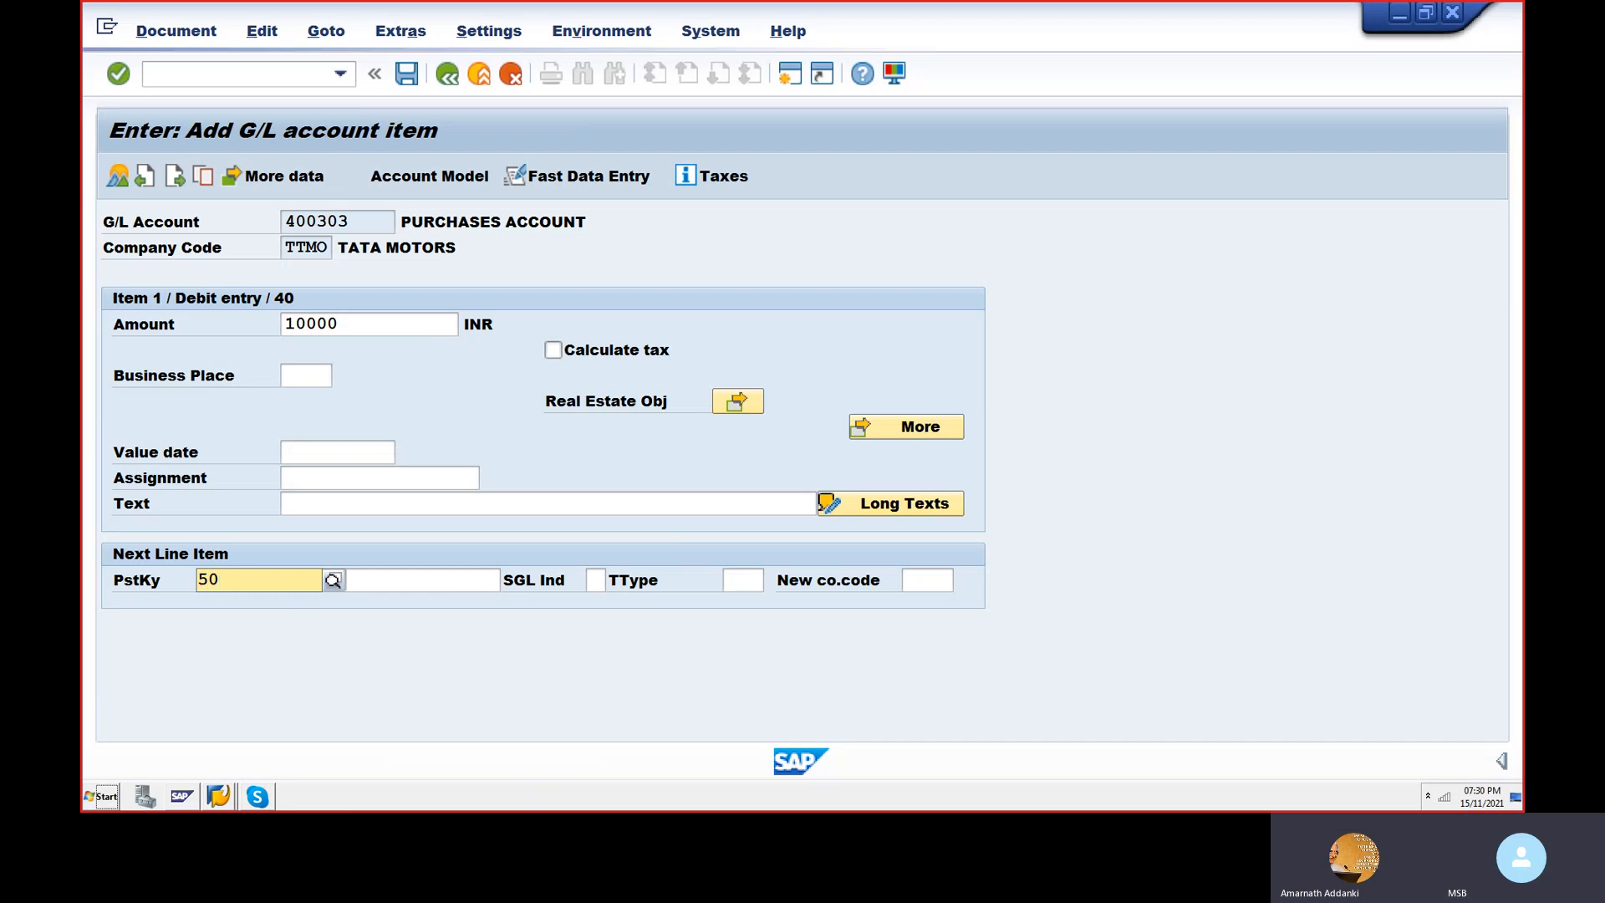
key("F4")
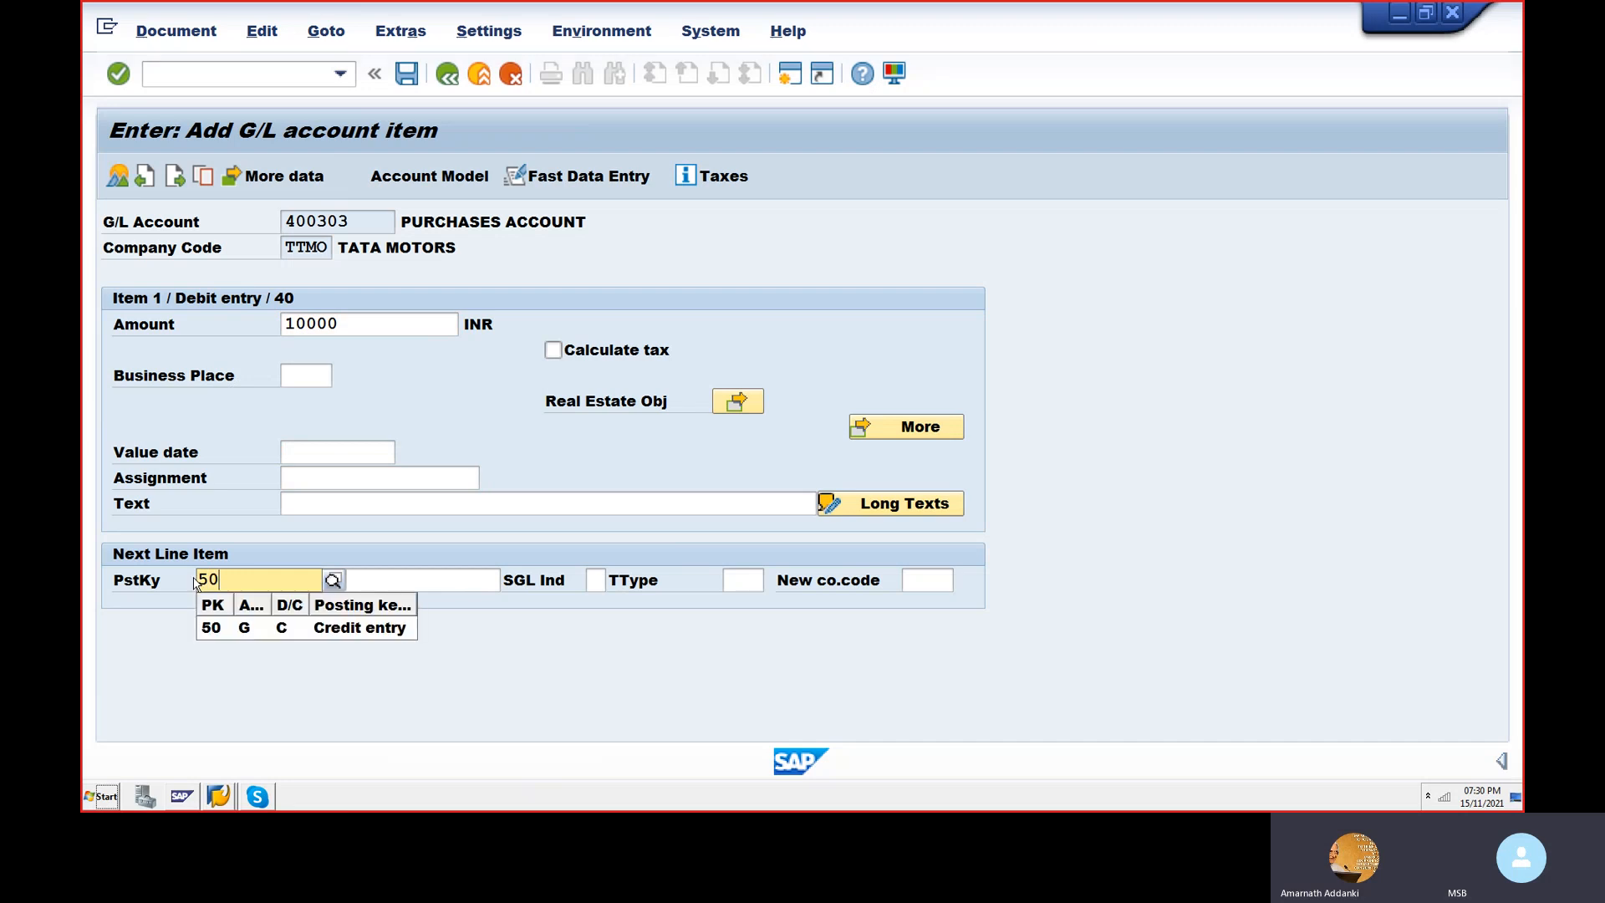
left_click(253, 635)
- Enter "PURCHASE OF STATIONEERY" as the text of the purchases debit item
left_click(341, 495)
type("PURCASE")
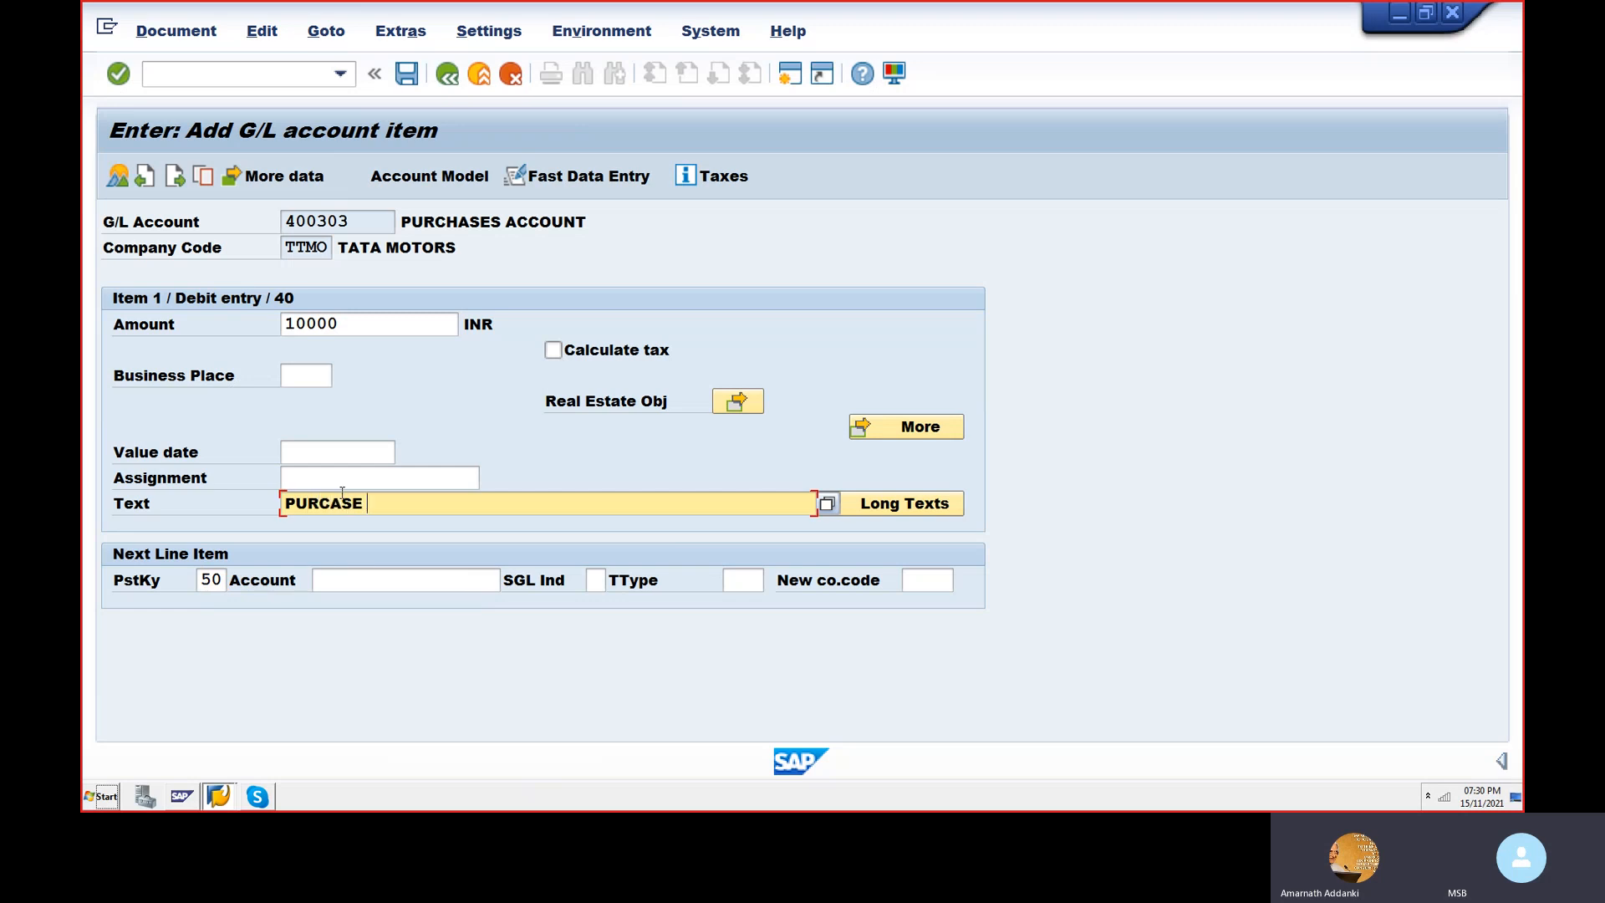
key("BackSpace")
key("BackSpace")
key("BackSpace")
key("BackSpace")
type("HASE OF STATTIONEERY")
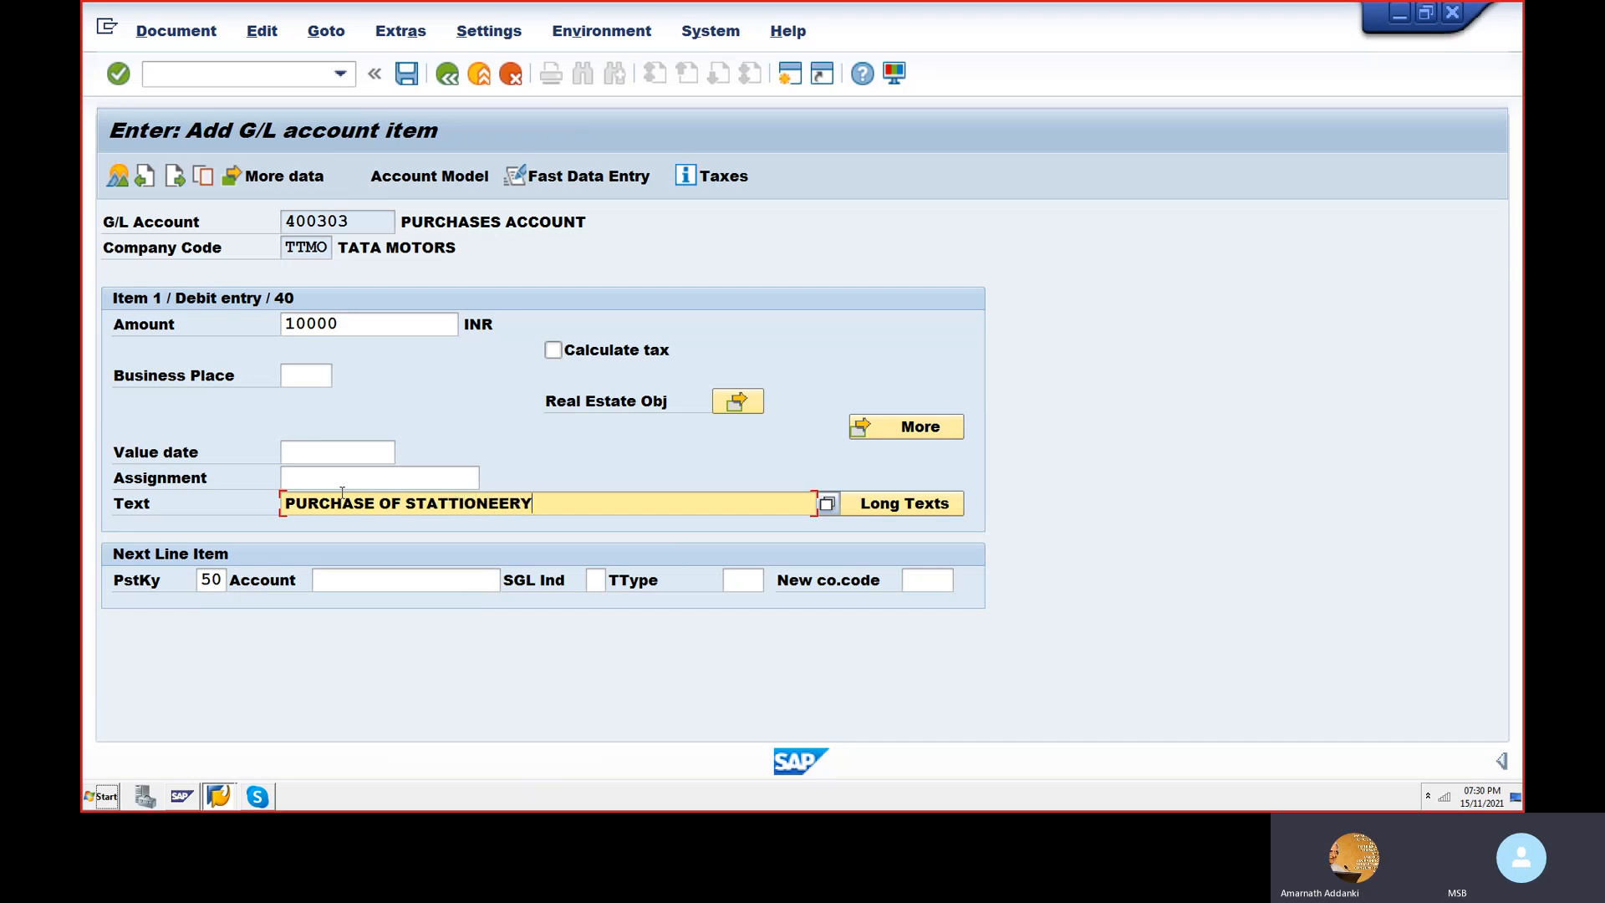
left_click(440, 502)
key("Delete")
- Set the debit item's value date to 15.11.2021 and return to the next line item's account entry
left_click(360, 581)
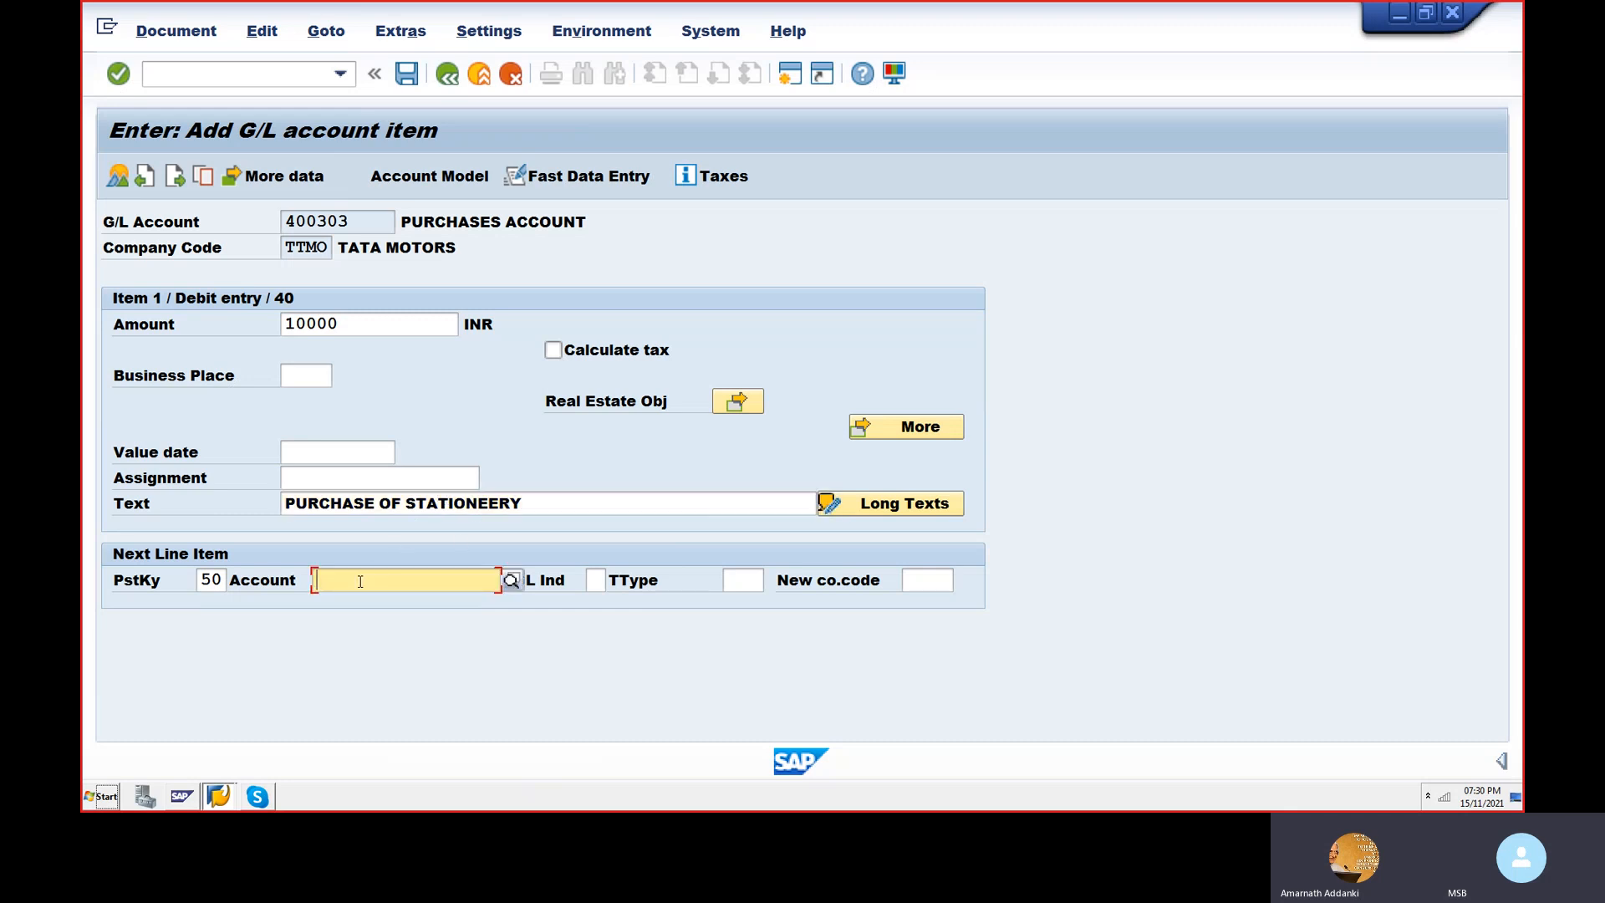
left_click(308, 449)
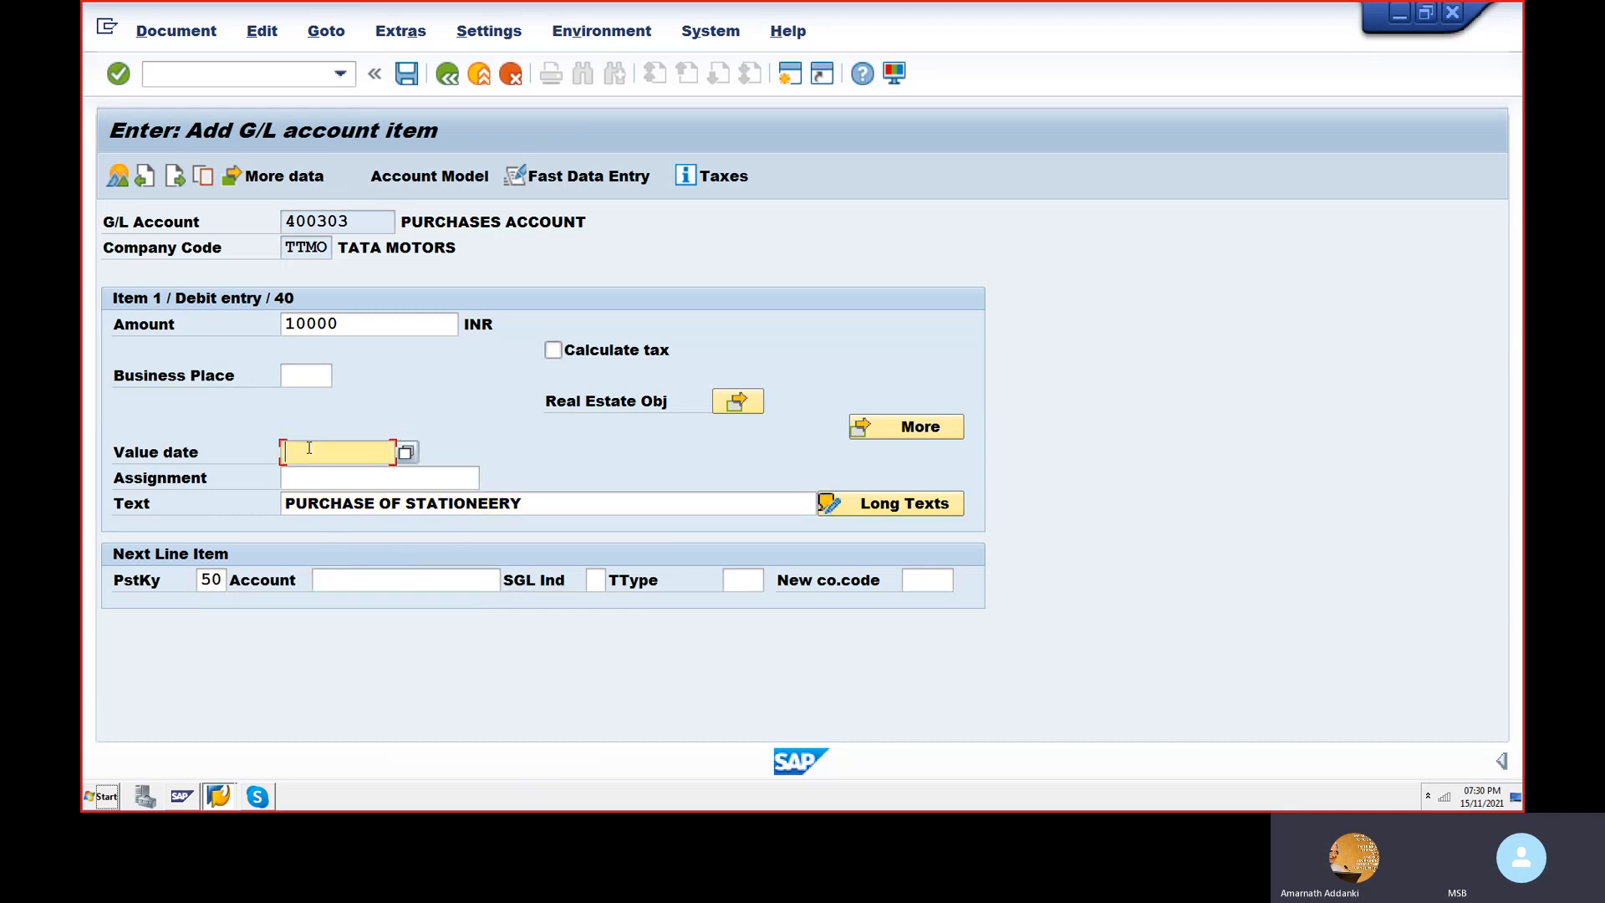
type("15.11.2021")
left_click(351, 573)
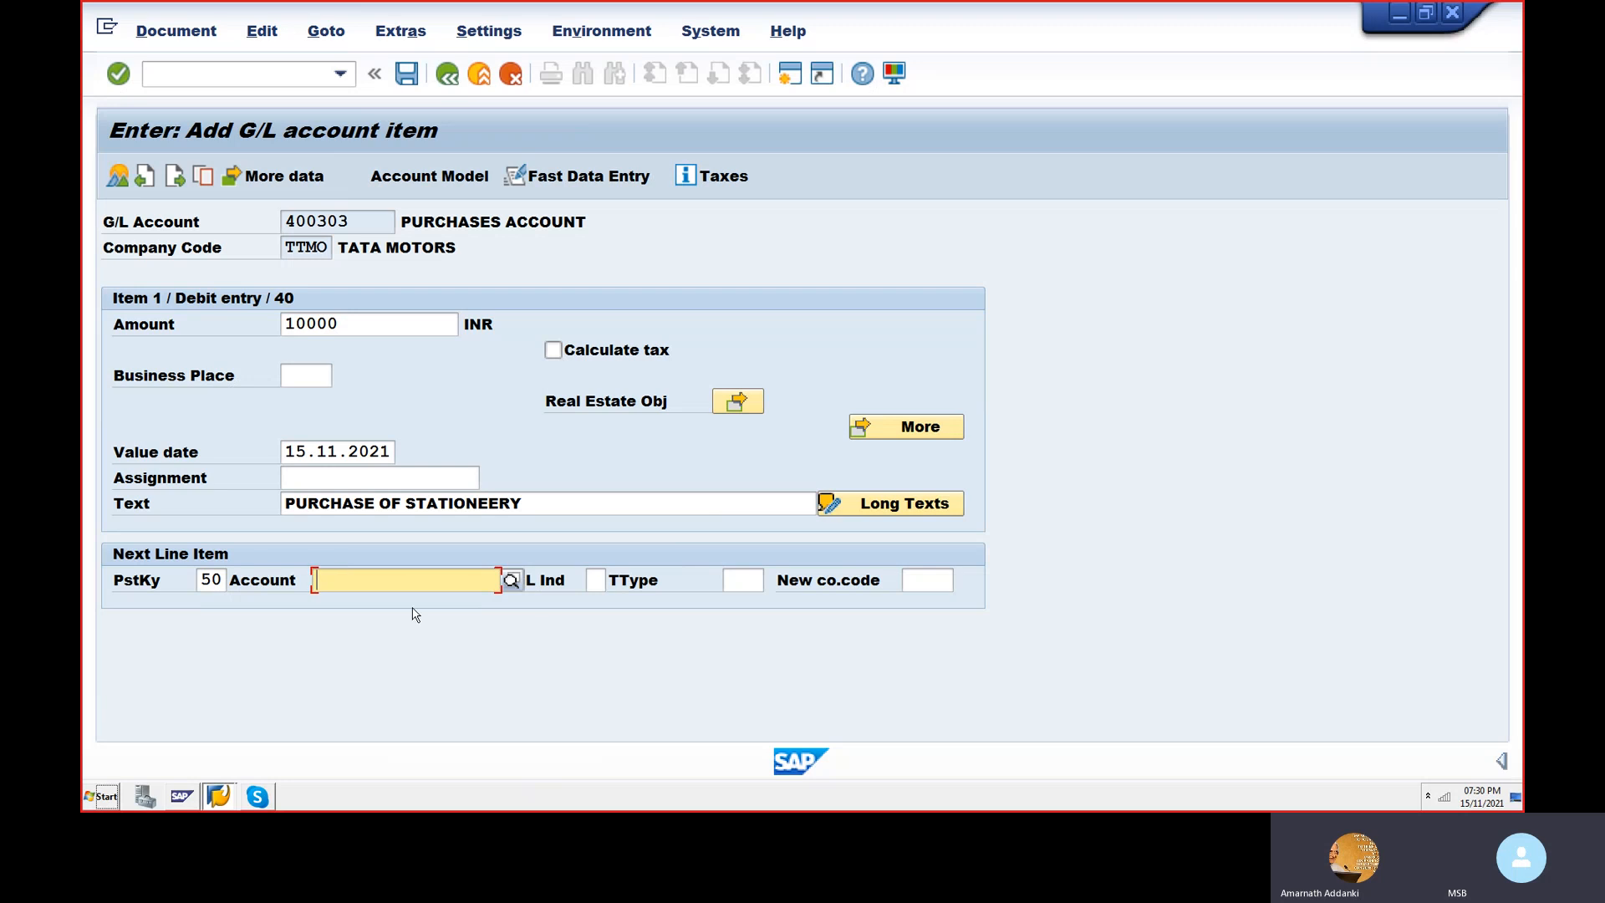
- Look up company code TTMO's G/L accounts, choose CITI BANK A/C for the posting key 50 line and open that item
left_click(511, 580)
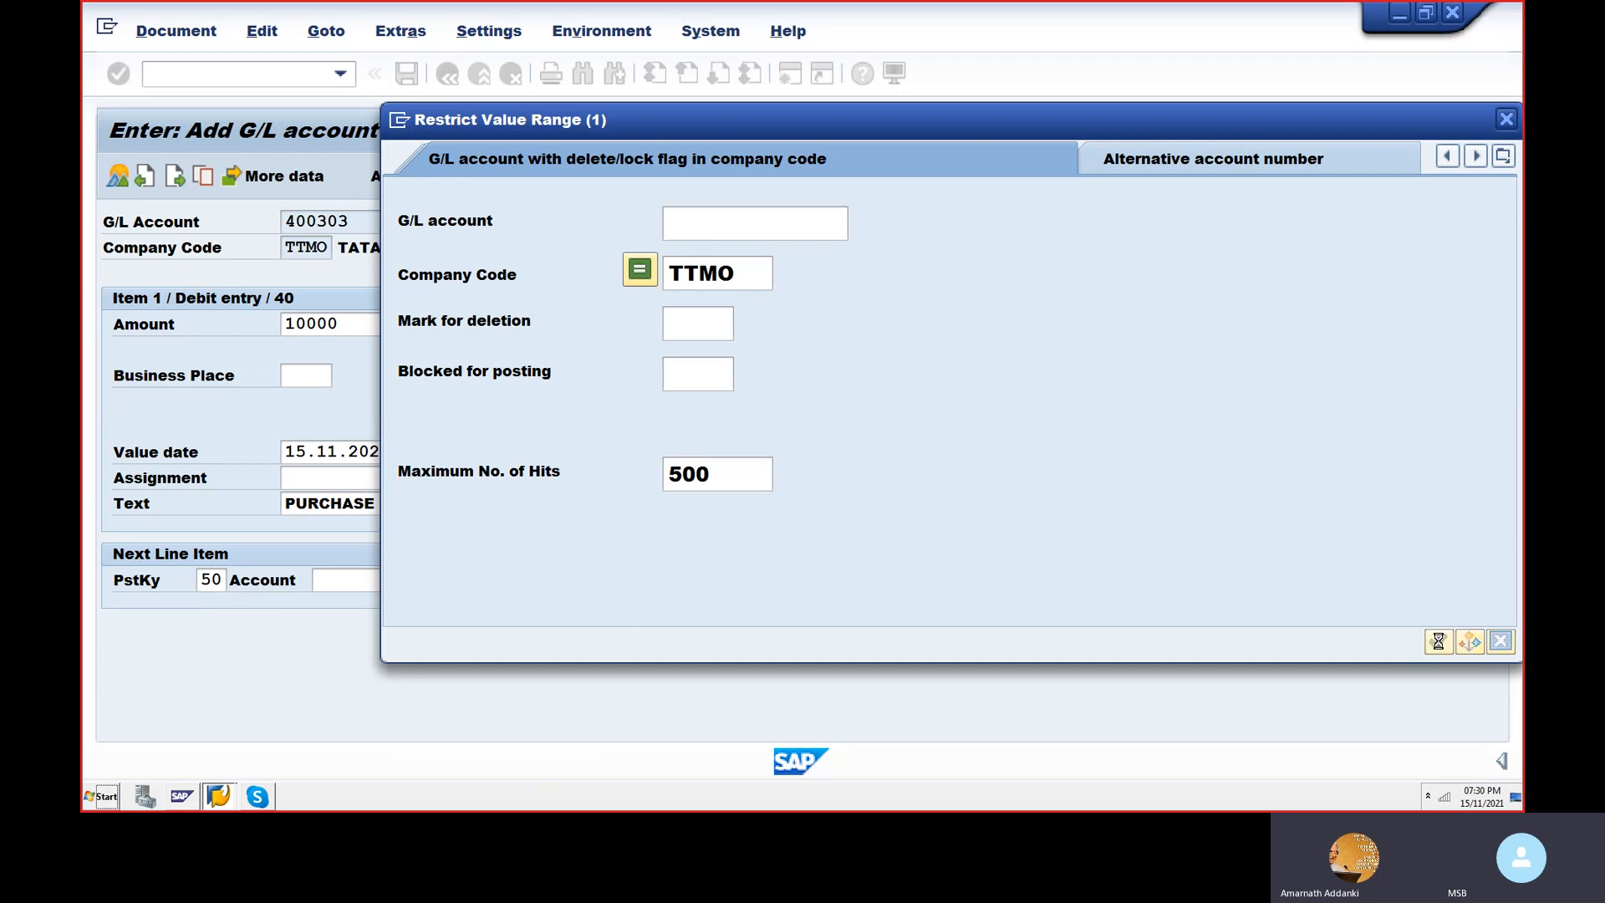
left_click(1437, 641)
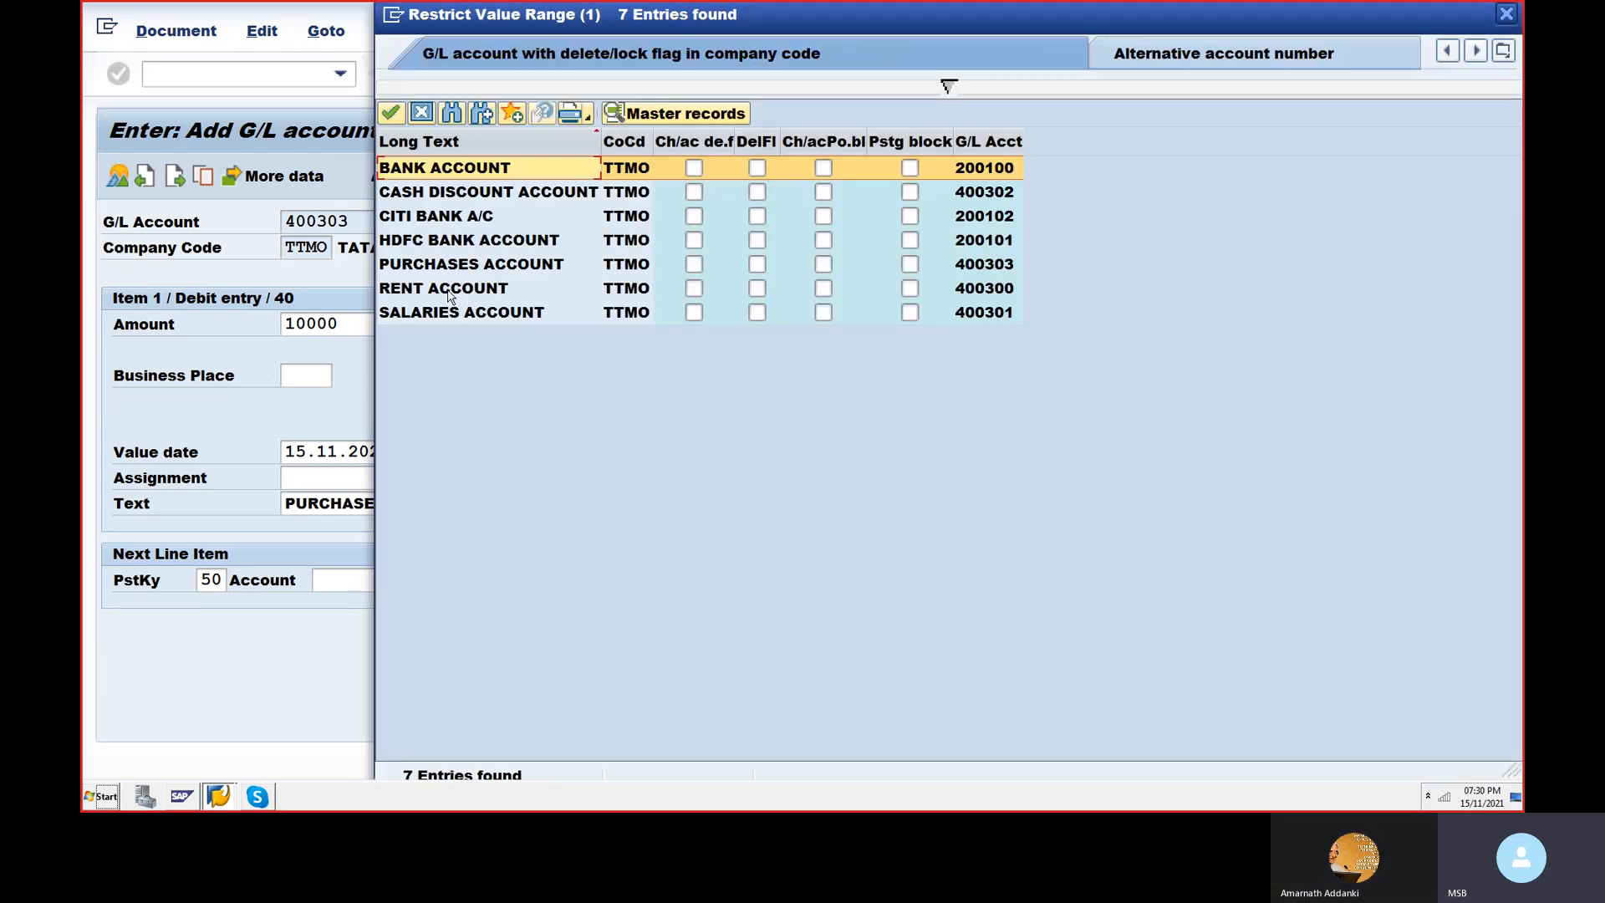
double_click(445, 219)
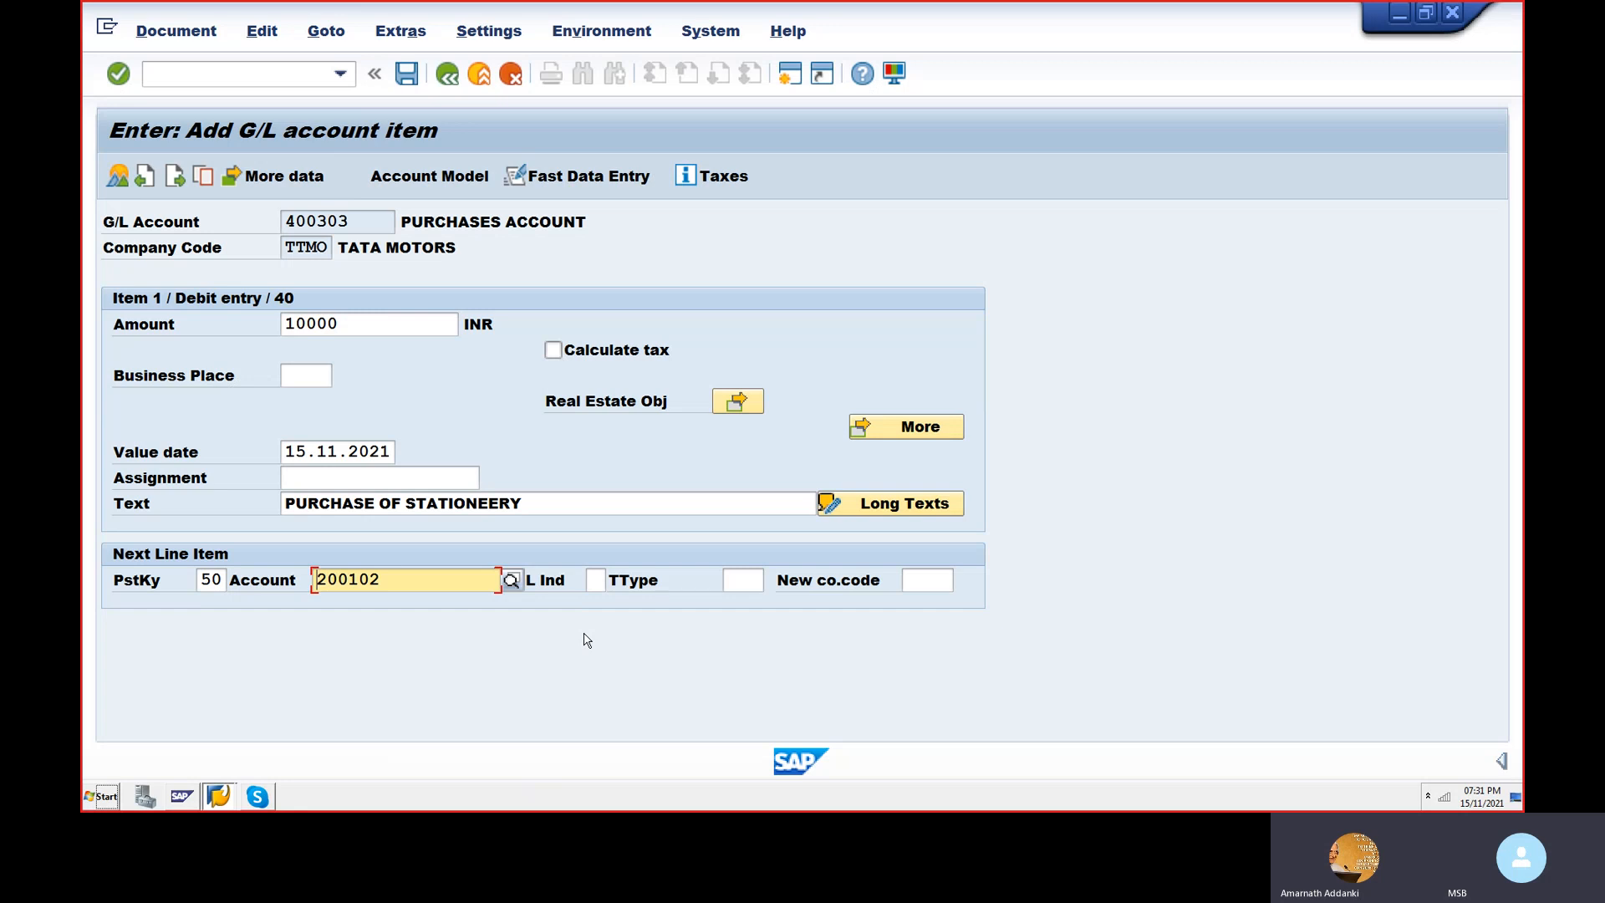
key("Return")
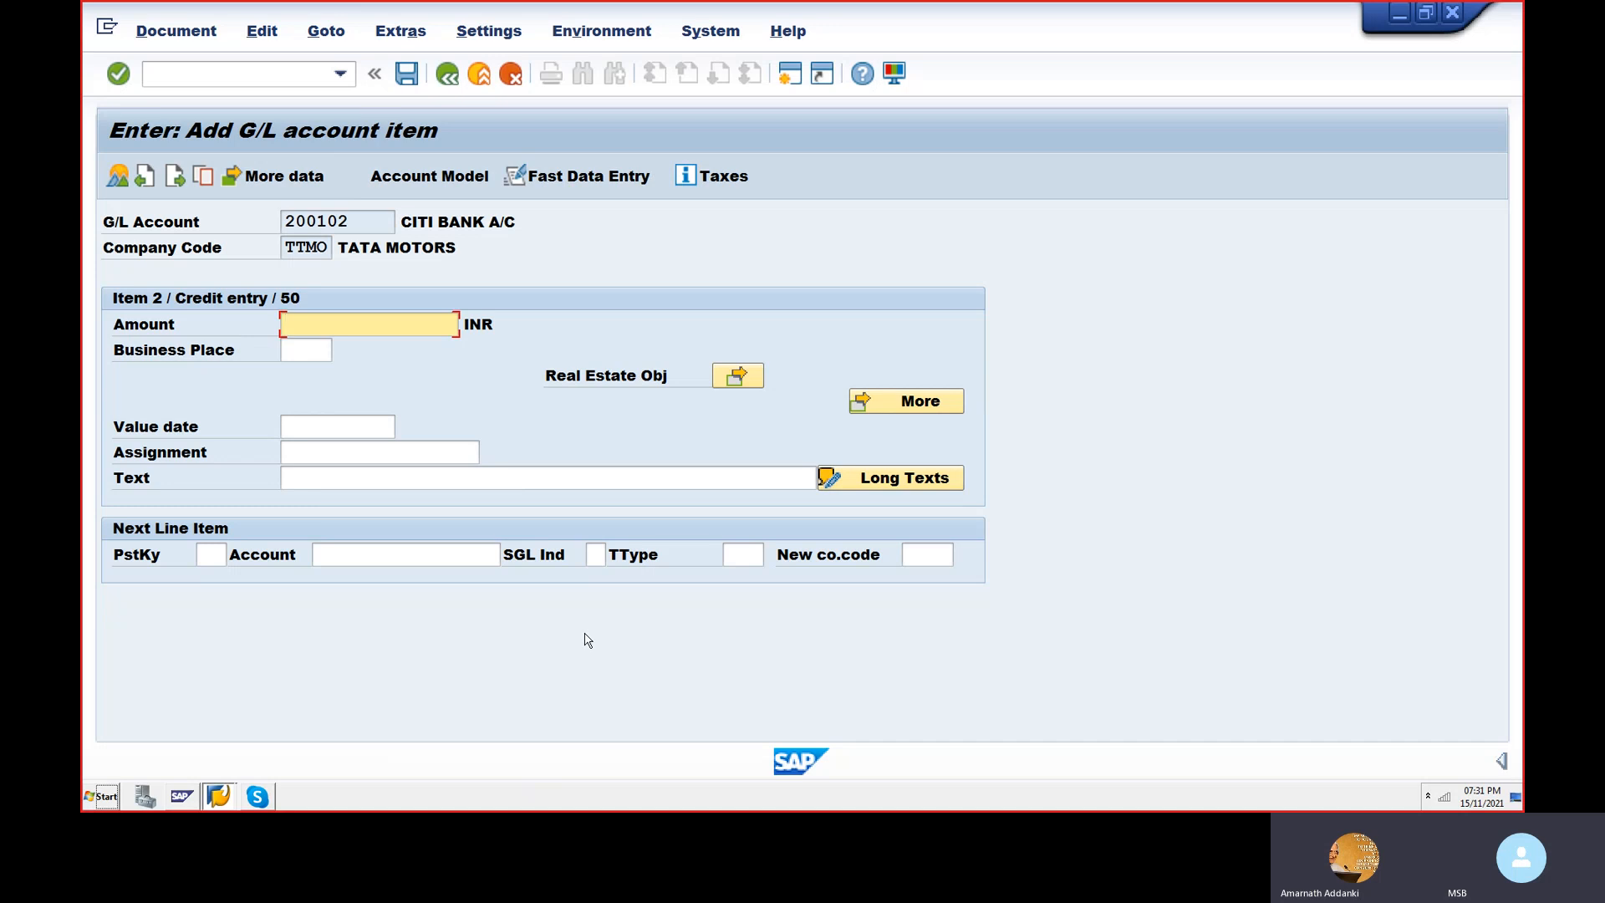
- Enter * as the CITI BANK credit item's amount and + as its text
type("*")
left_click(393, 484)
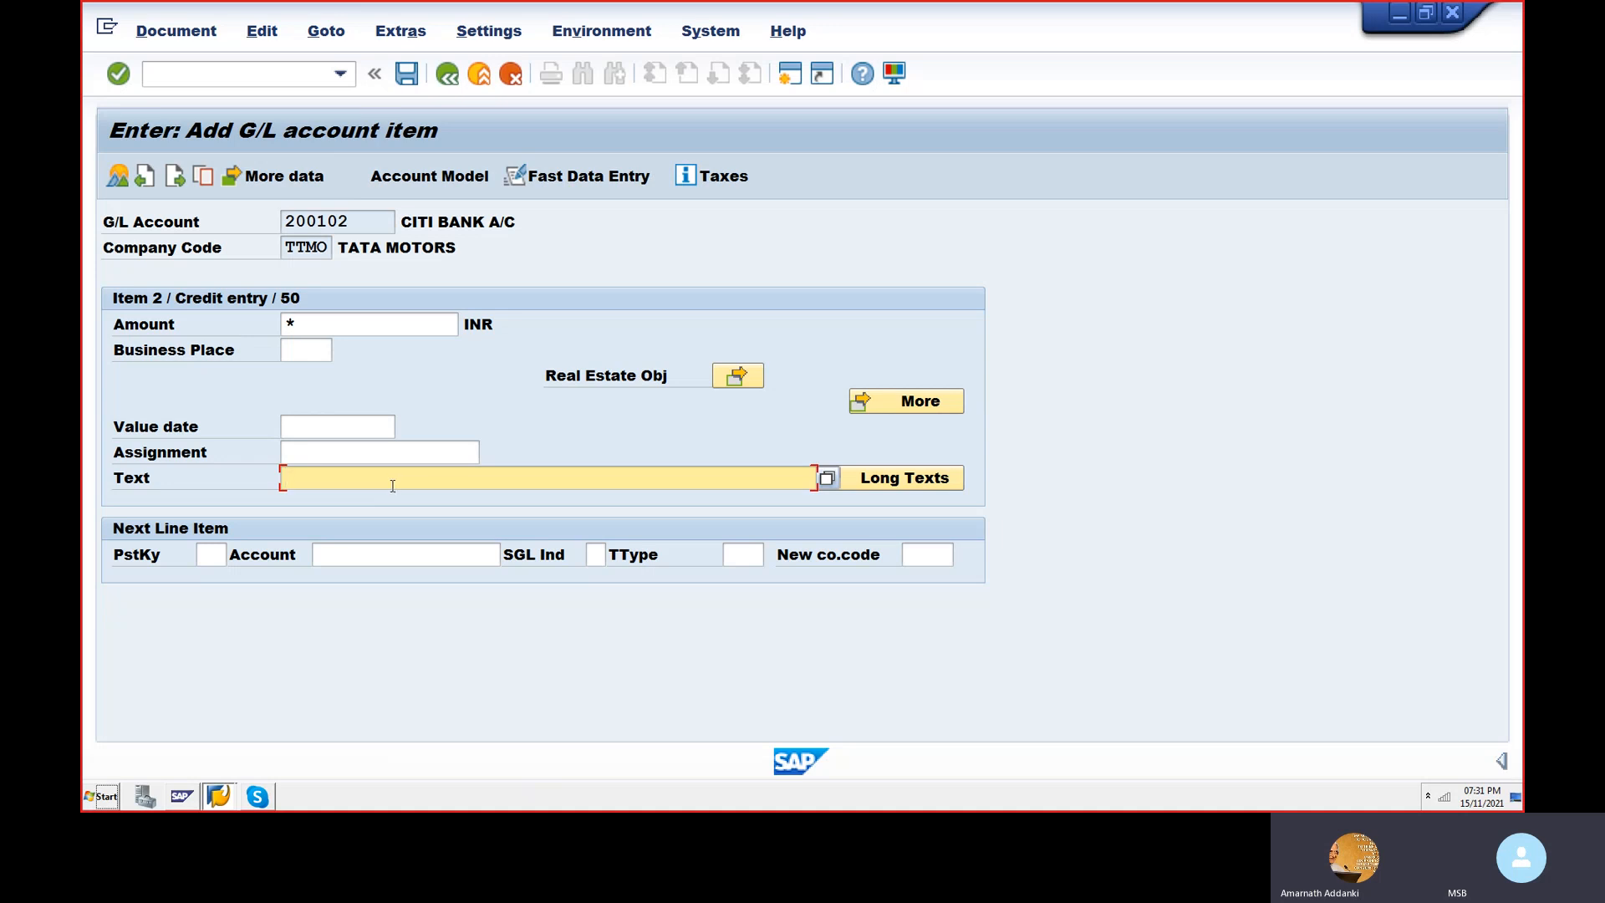
type("+")
- Simulate the stationery purchase document and post it
left_click(214, 32)
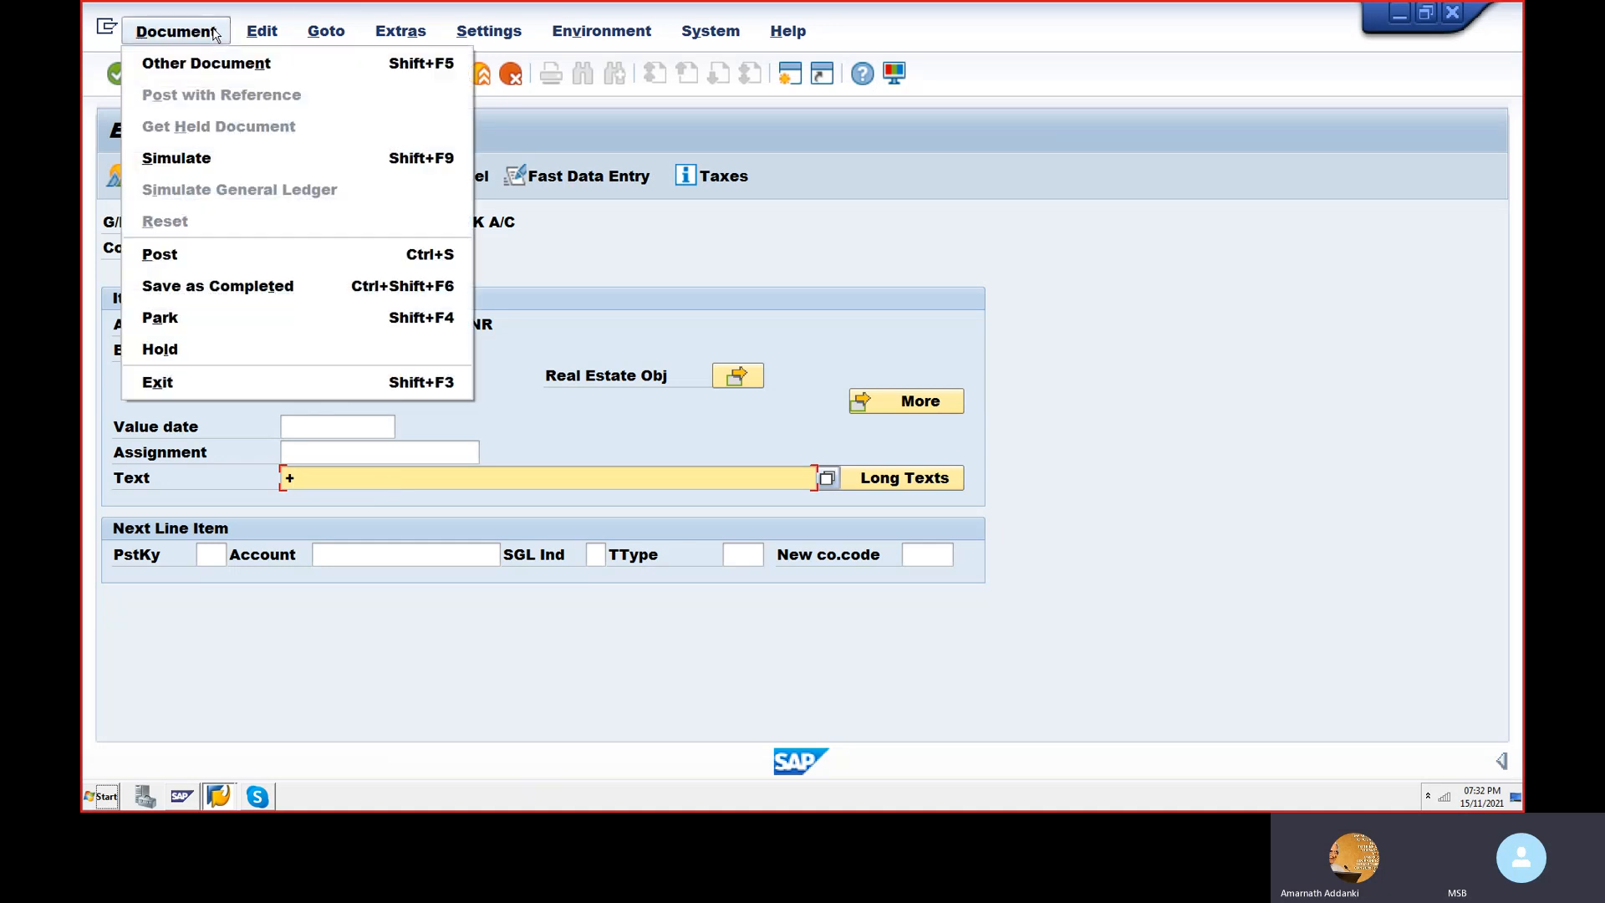
left_click(209, 159)
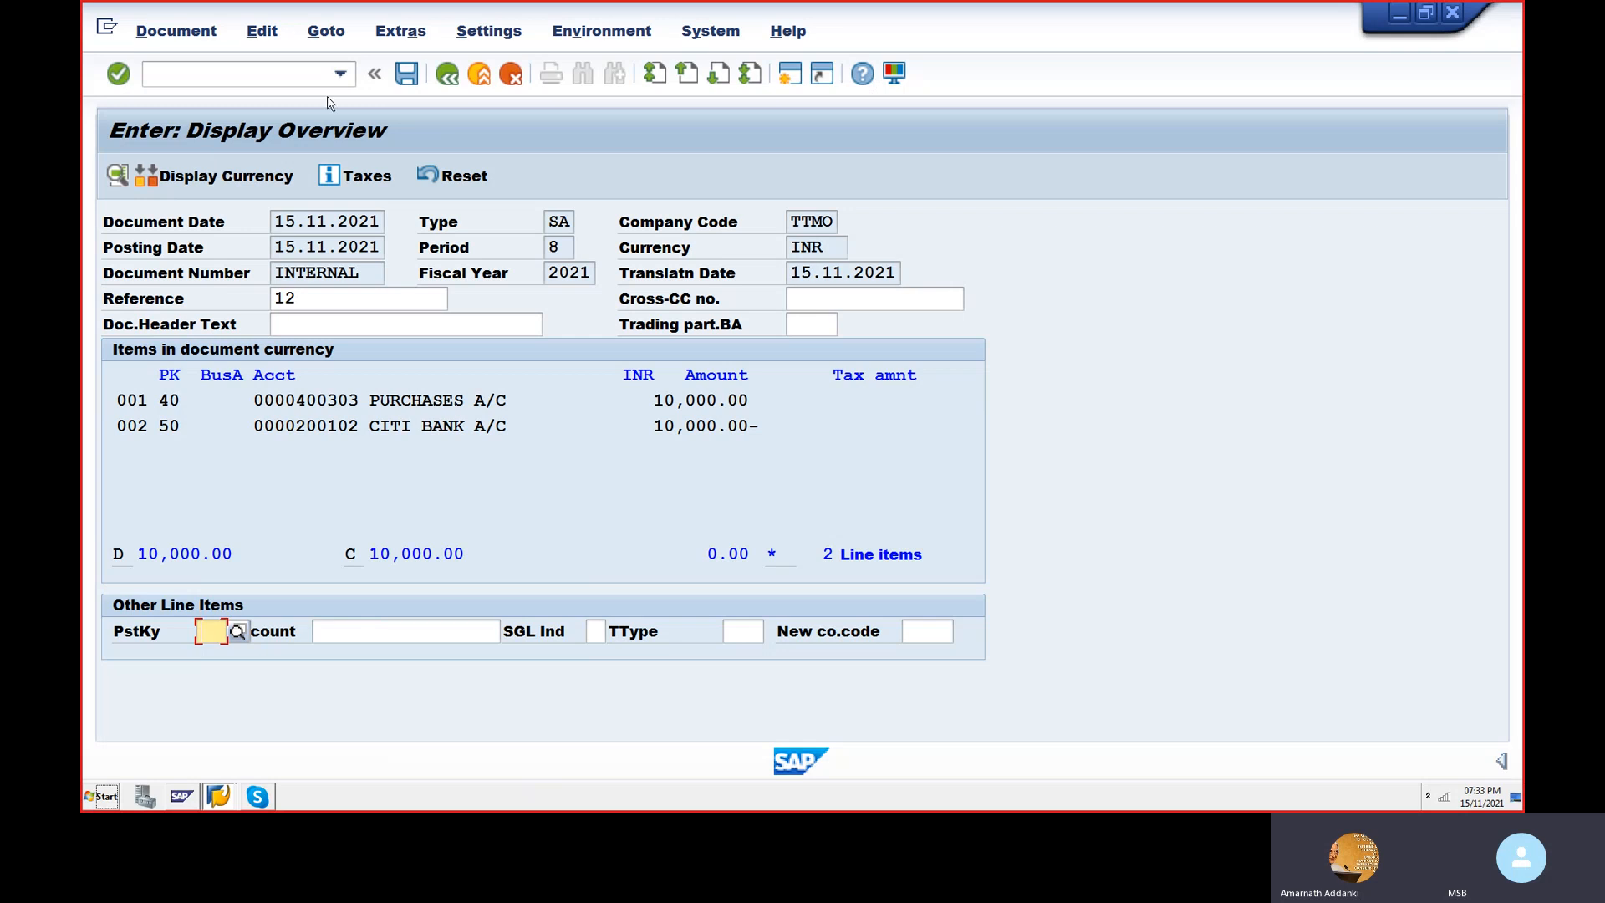
left_click_drag(567, 224, 530, 249)
left_click(585, 223)
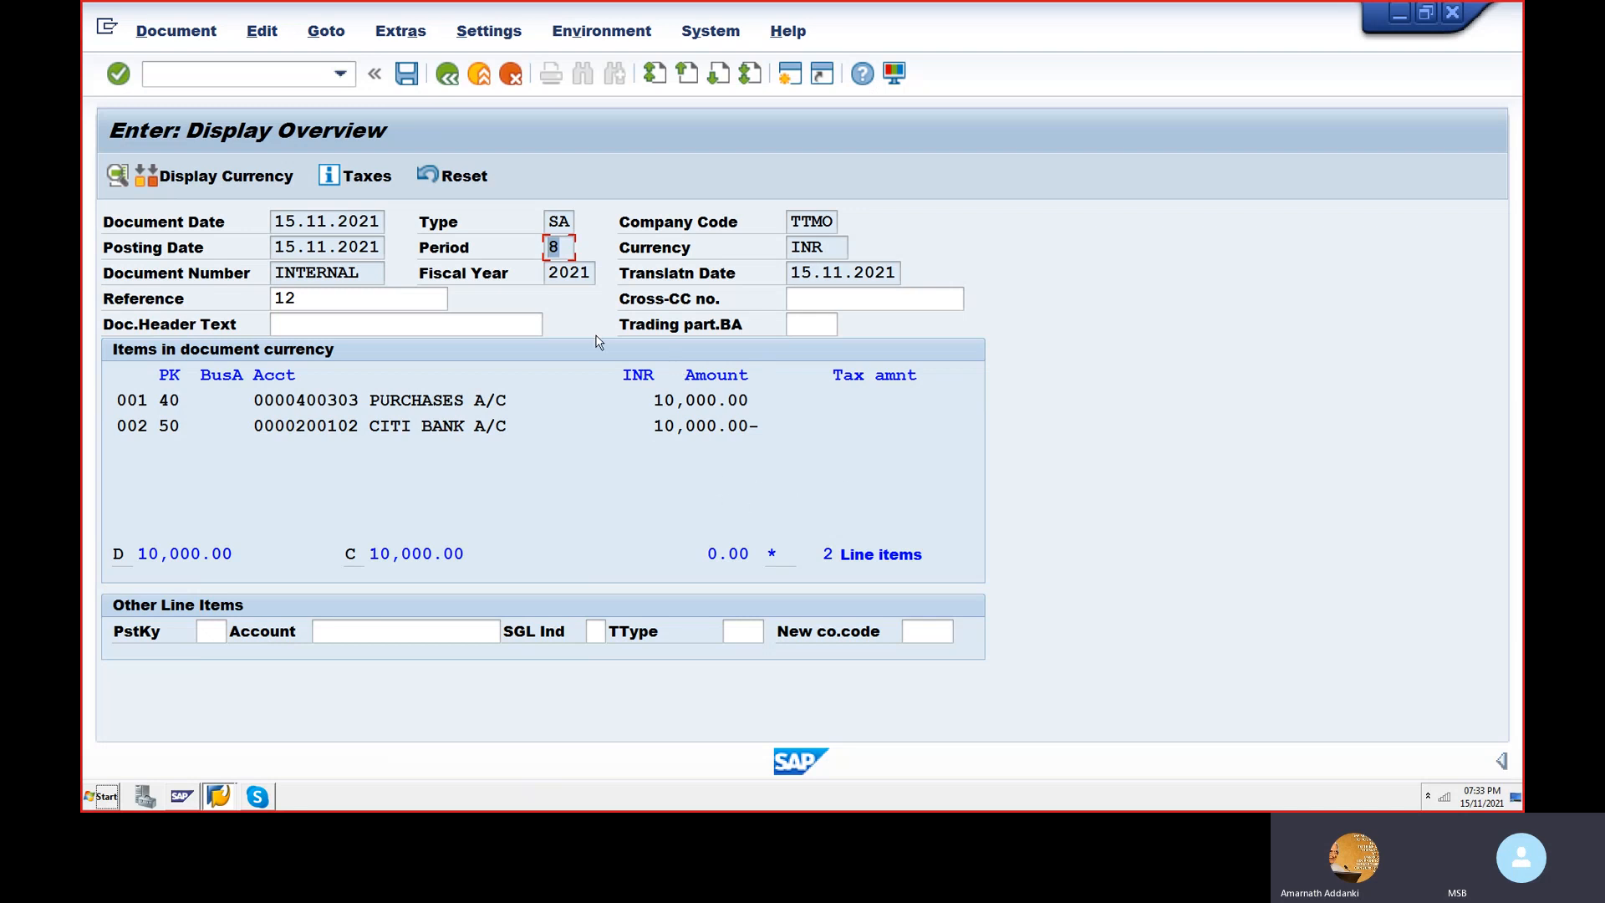
left_click(407, 75)
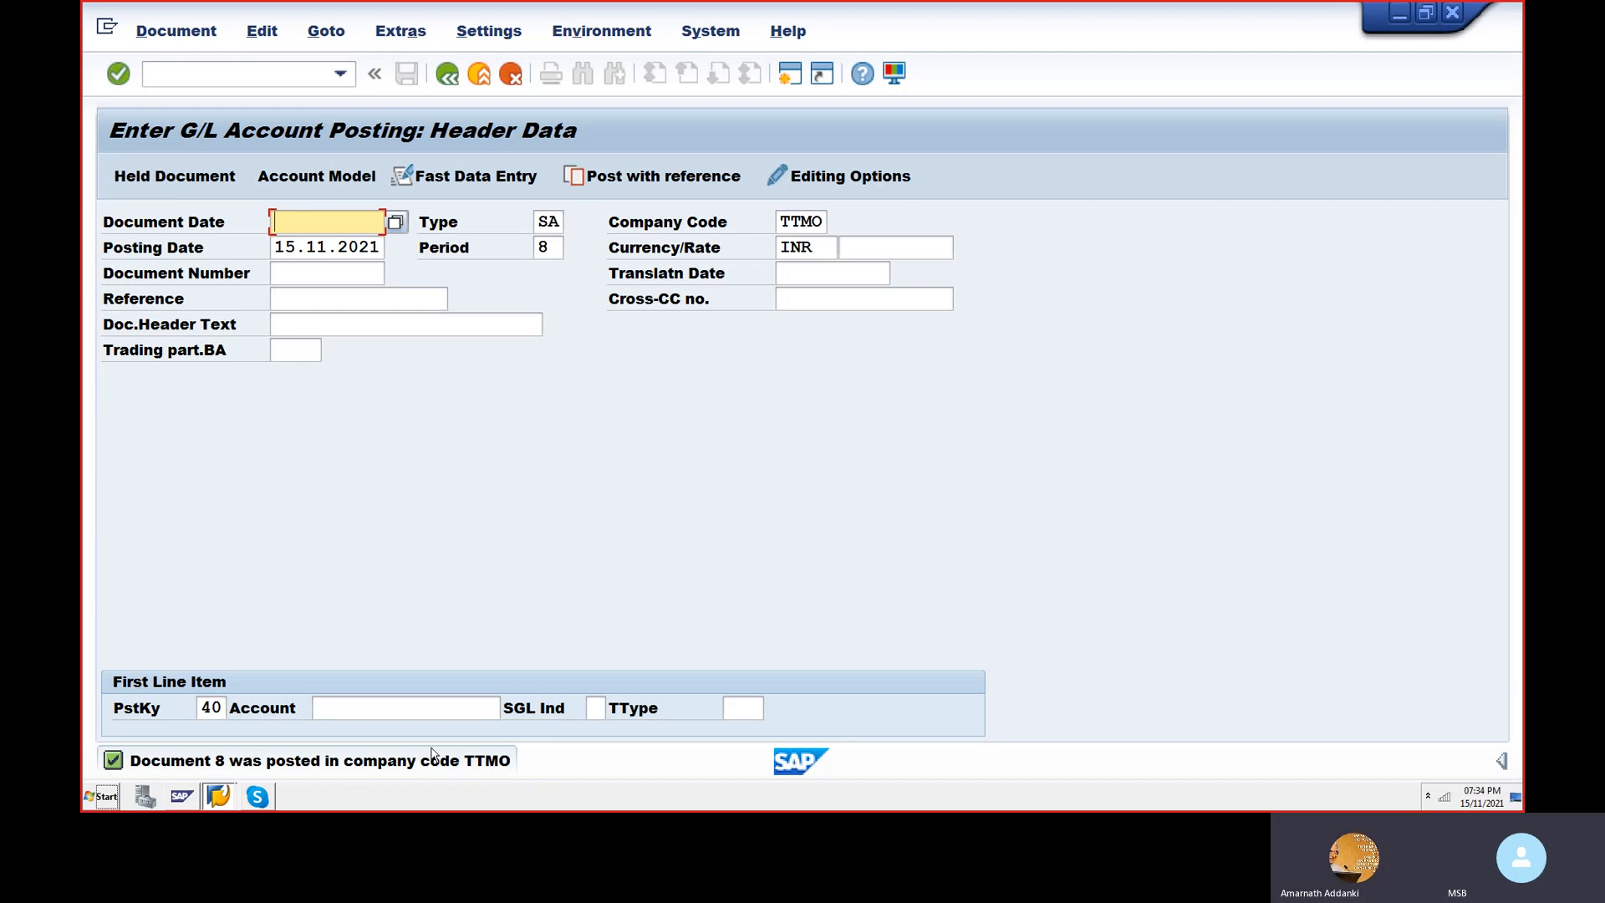
- Set the new G/L posting's document date to 15.11.2021 and go on to its document number
type("5.")
key("BackSpace")
key("BackSpace")
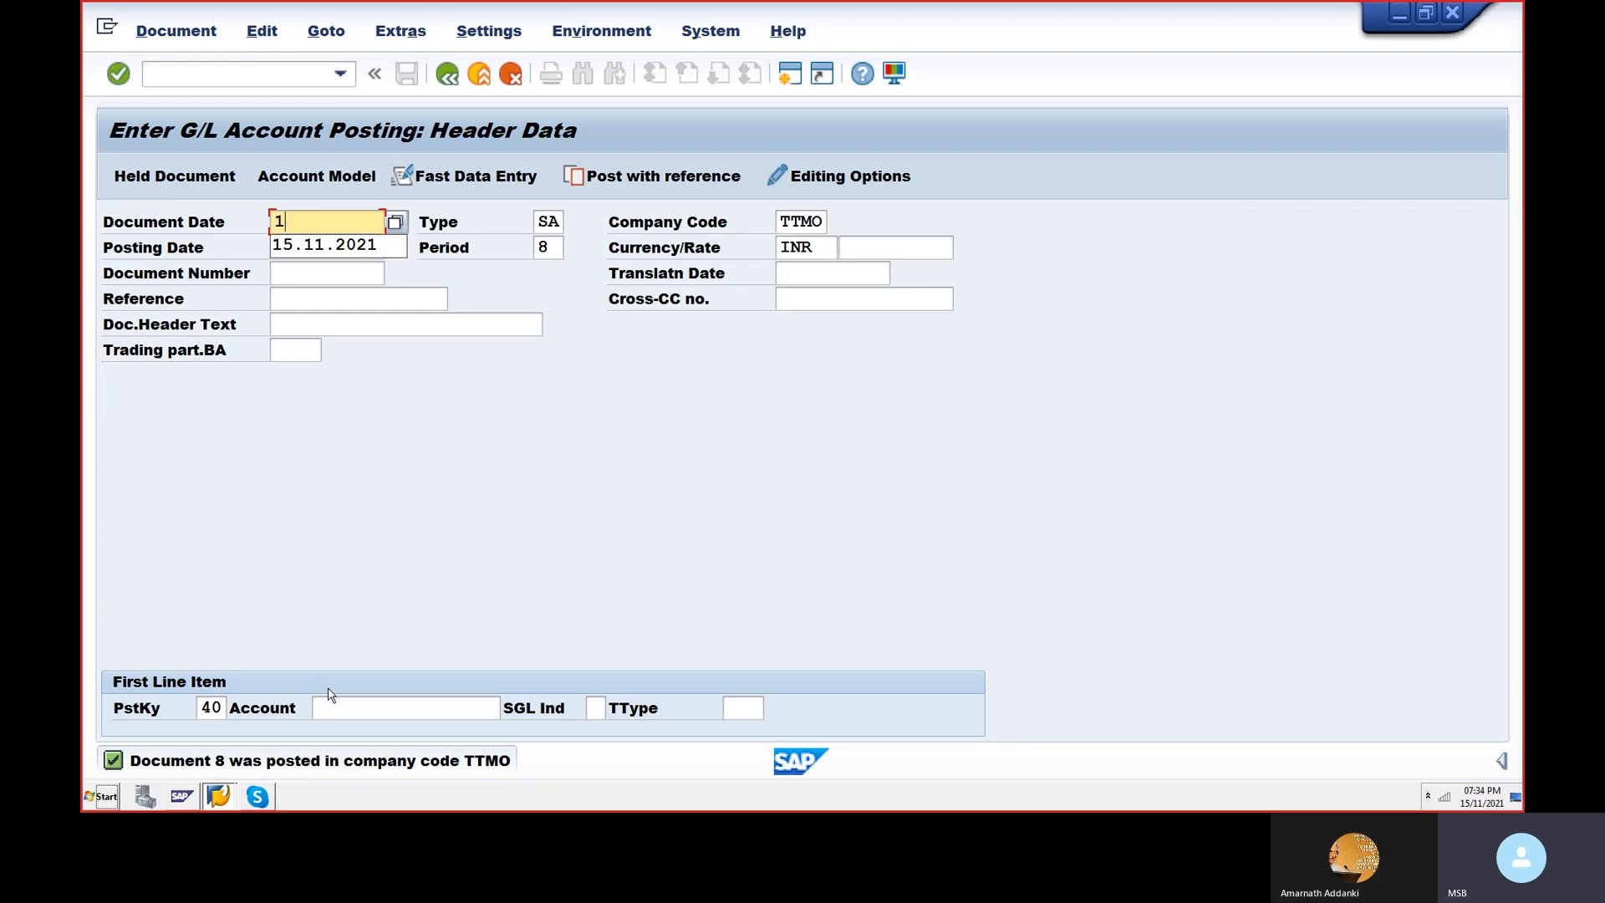
type("15.11.2021")
key("Tab")
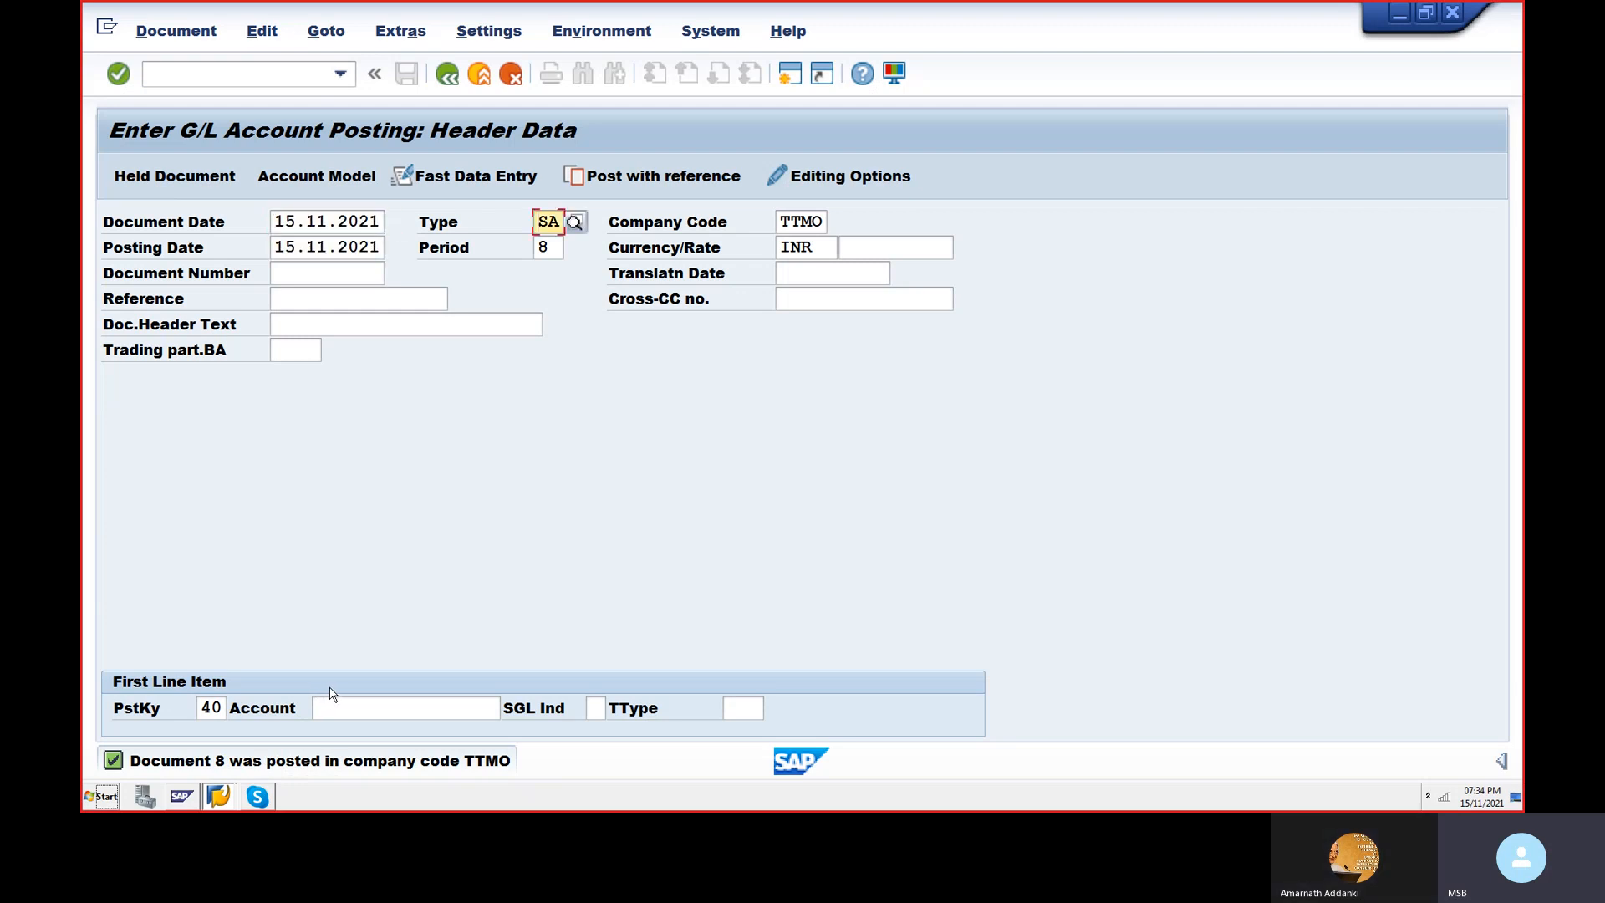
key("Tab")
key("Tab")
key("Tab")
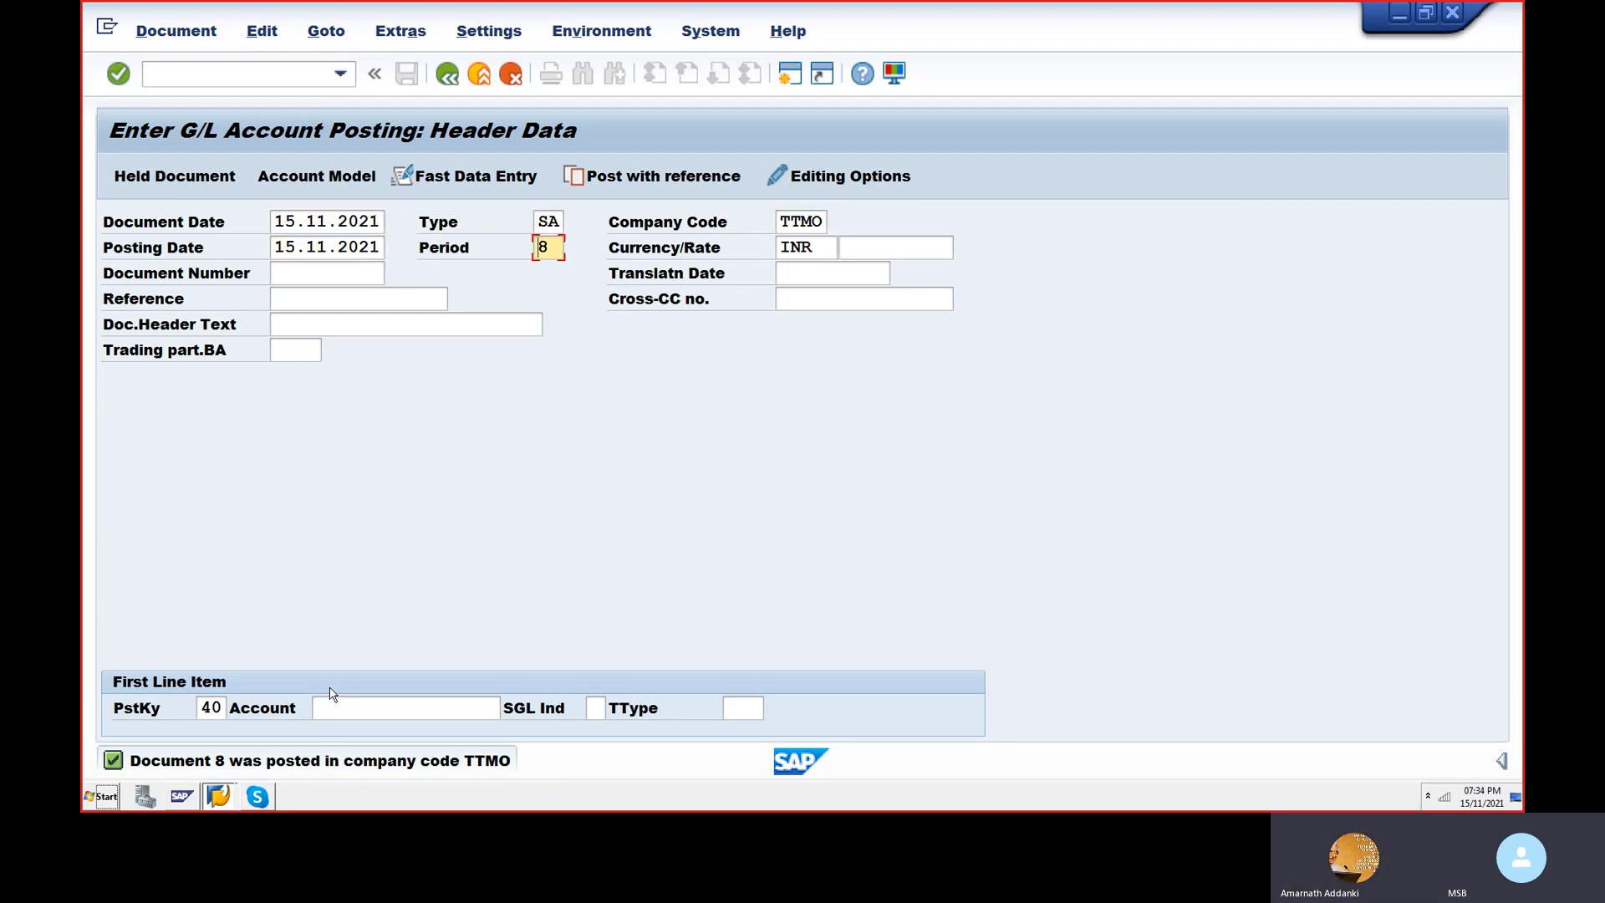
key("Tab")
key("Tab")
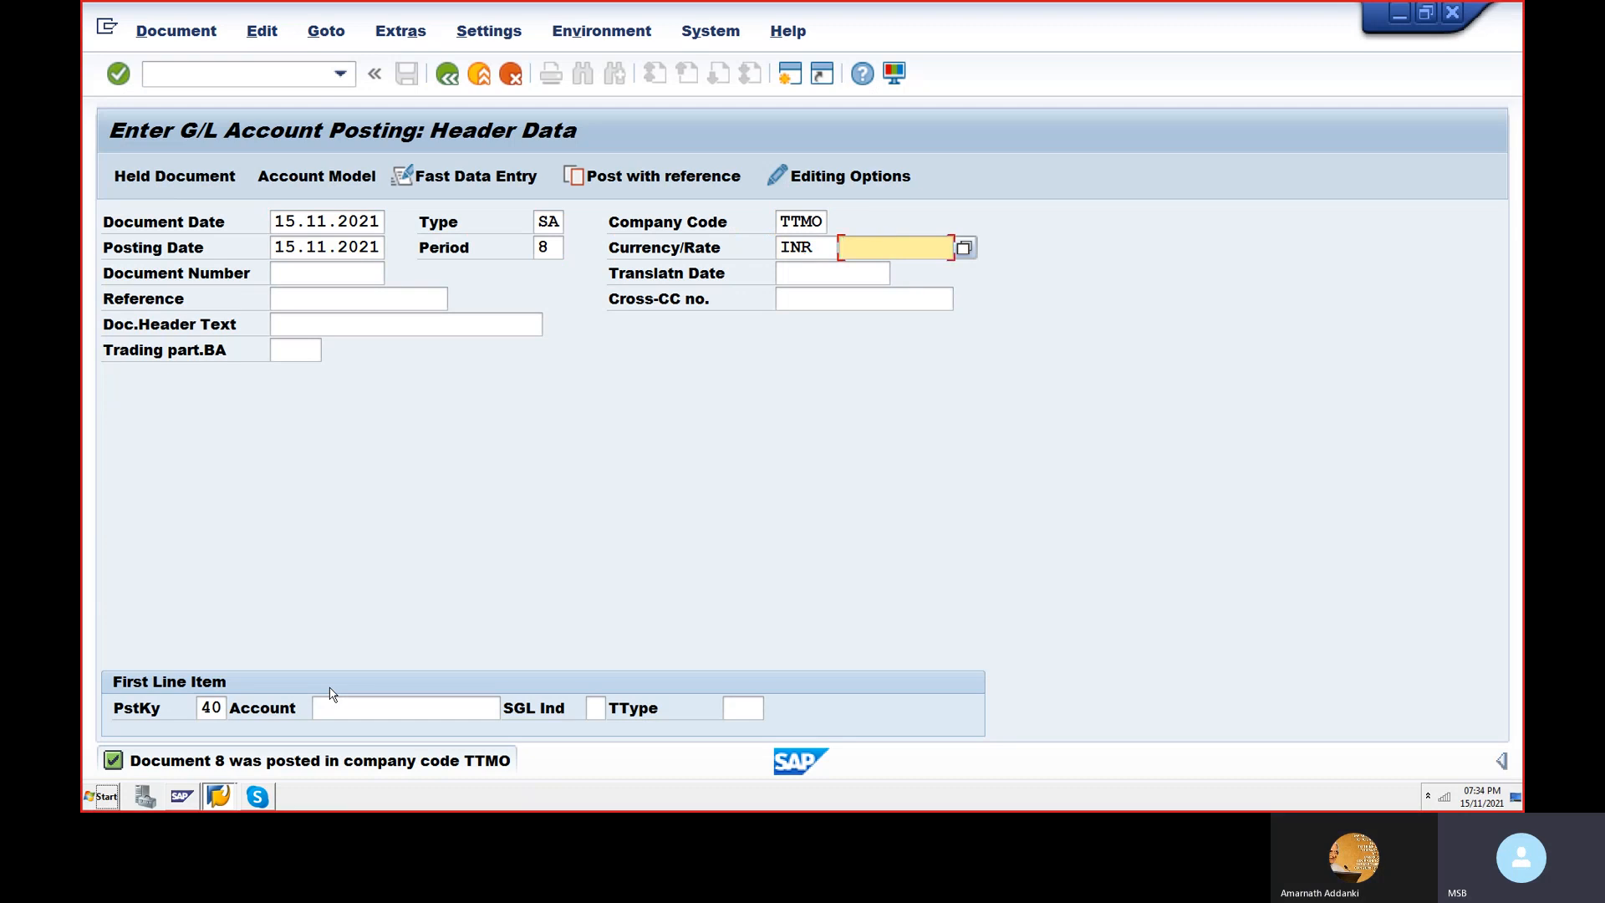
key("Tab")
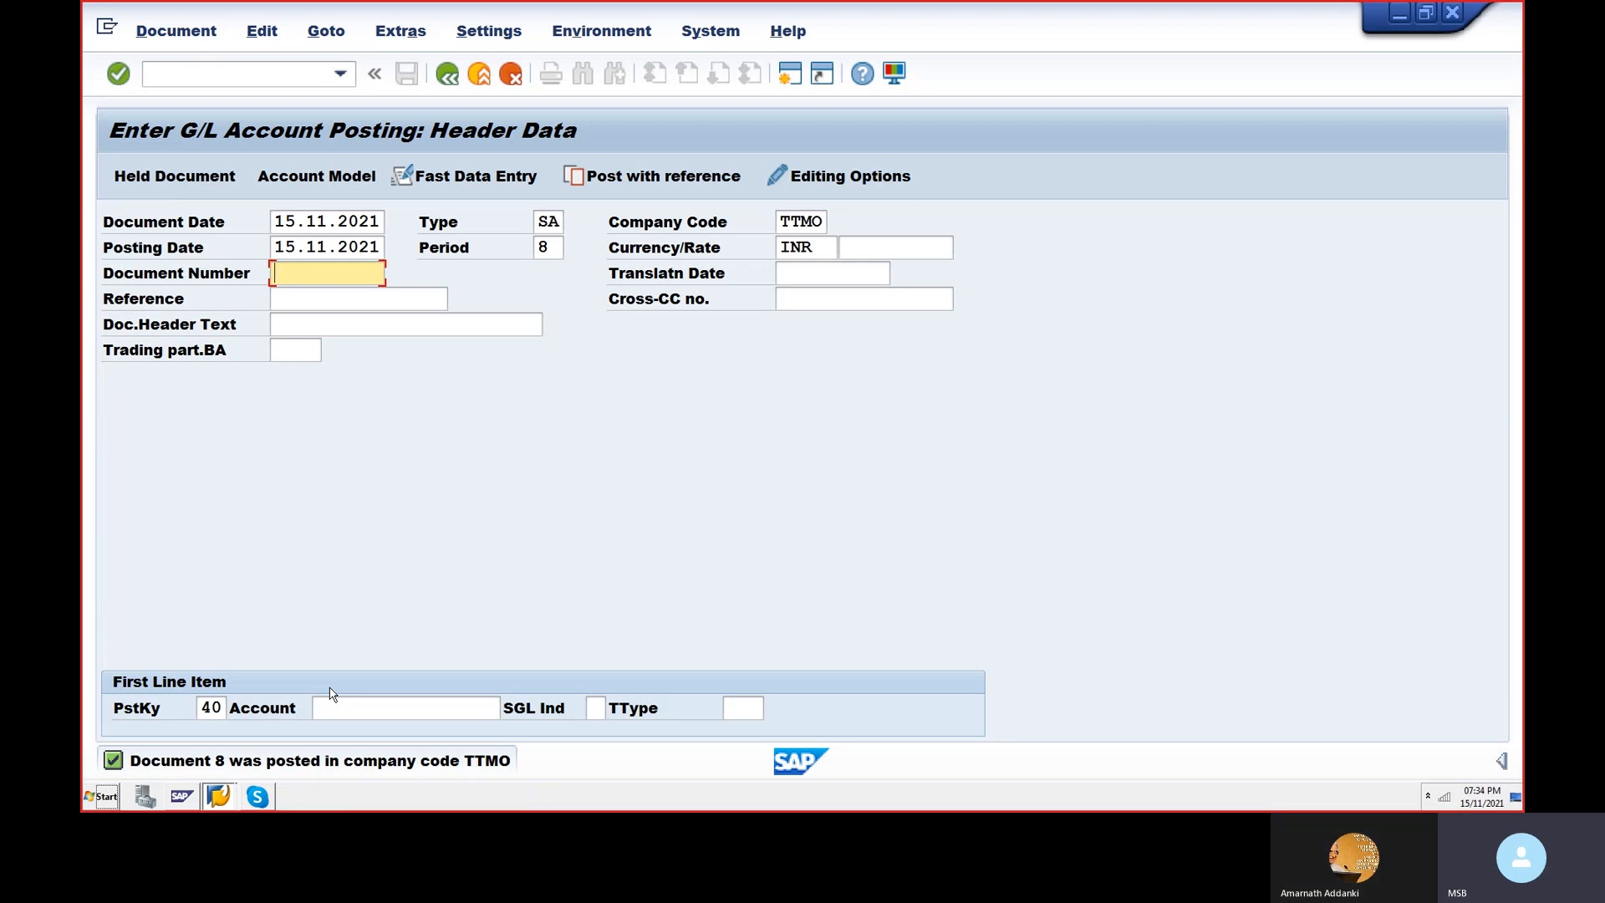
- Enter 10 as both the document number and the reference in the header data
type("1")
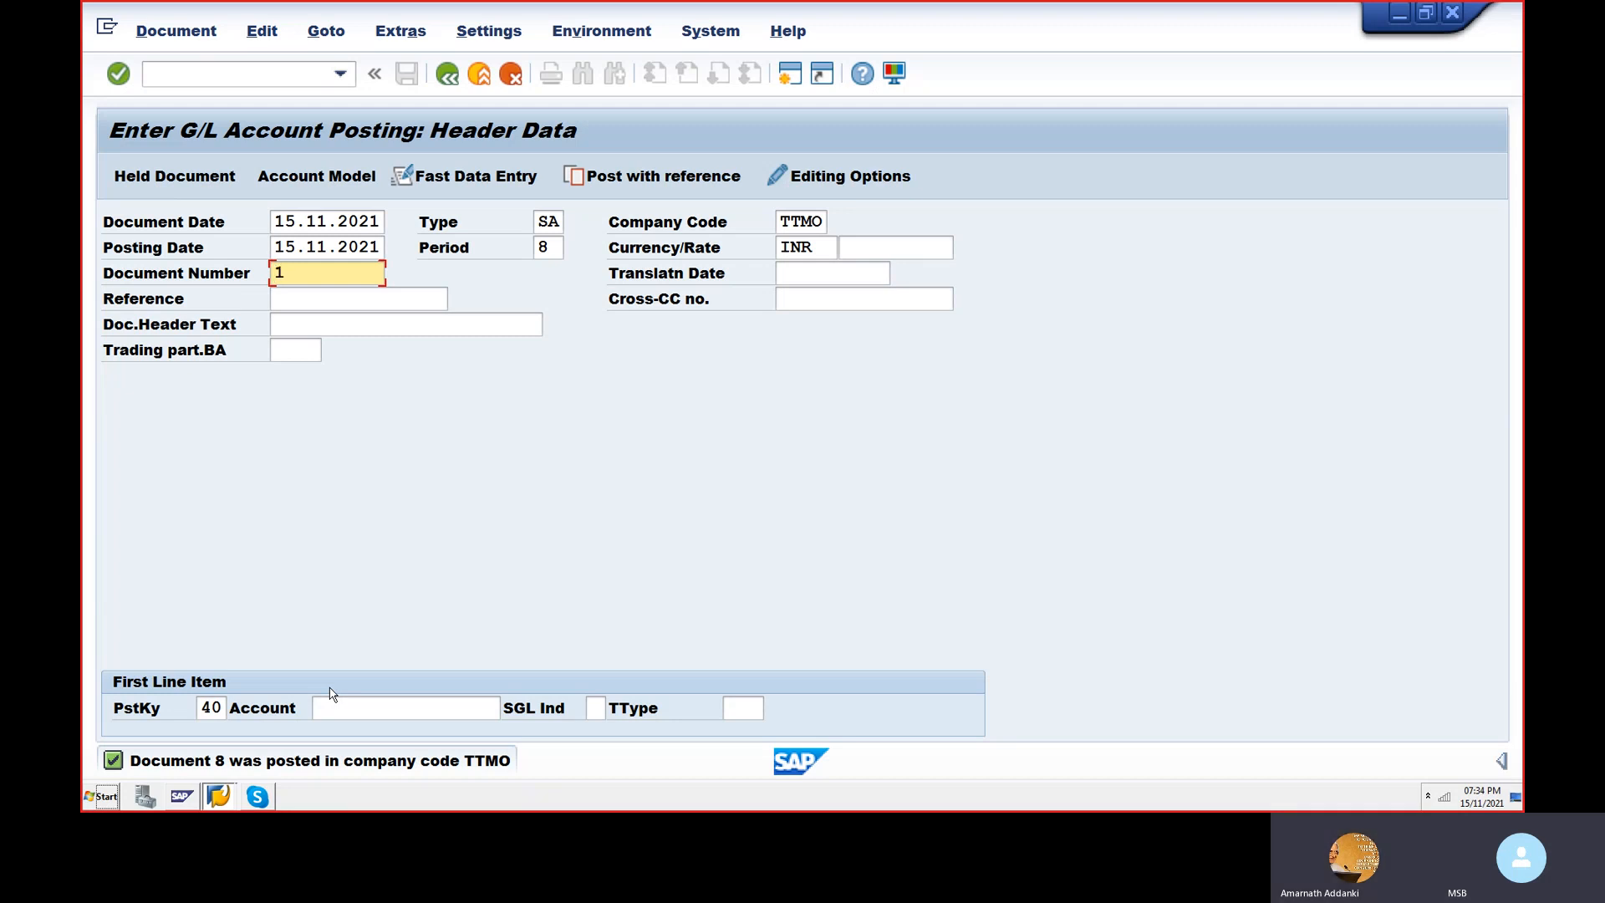
type("3")
key("BackSpace")
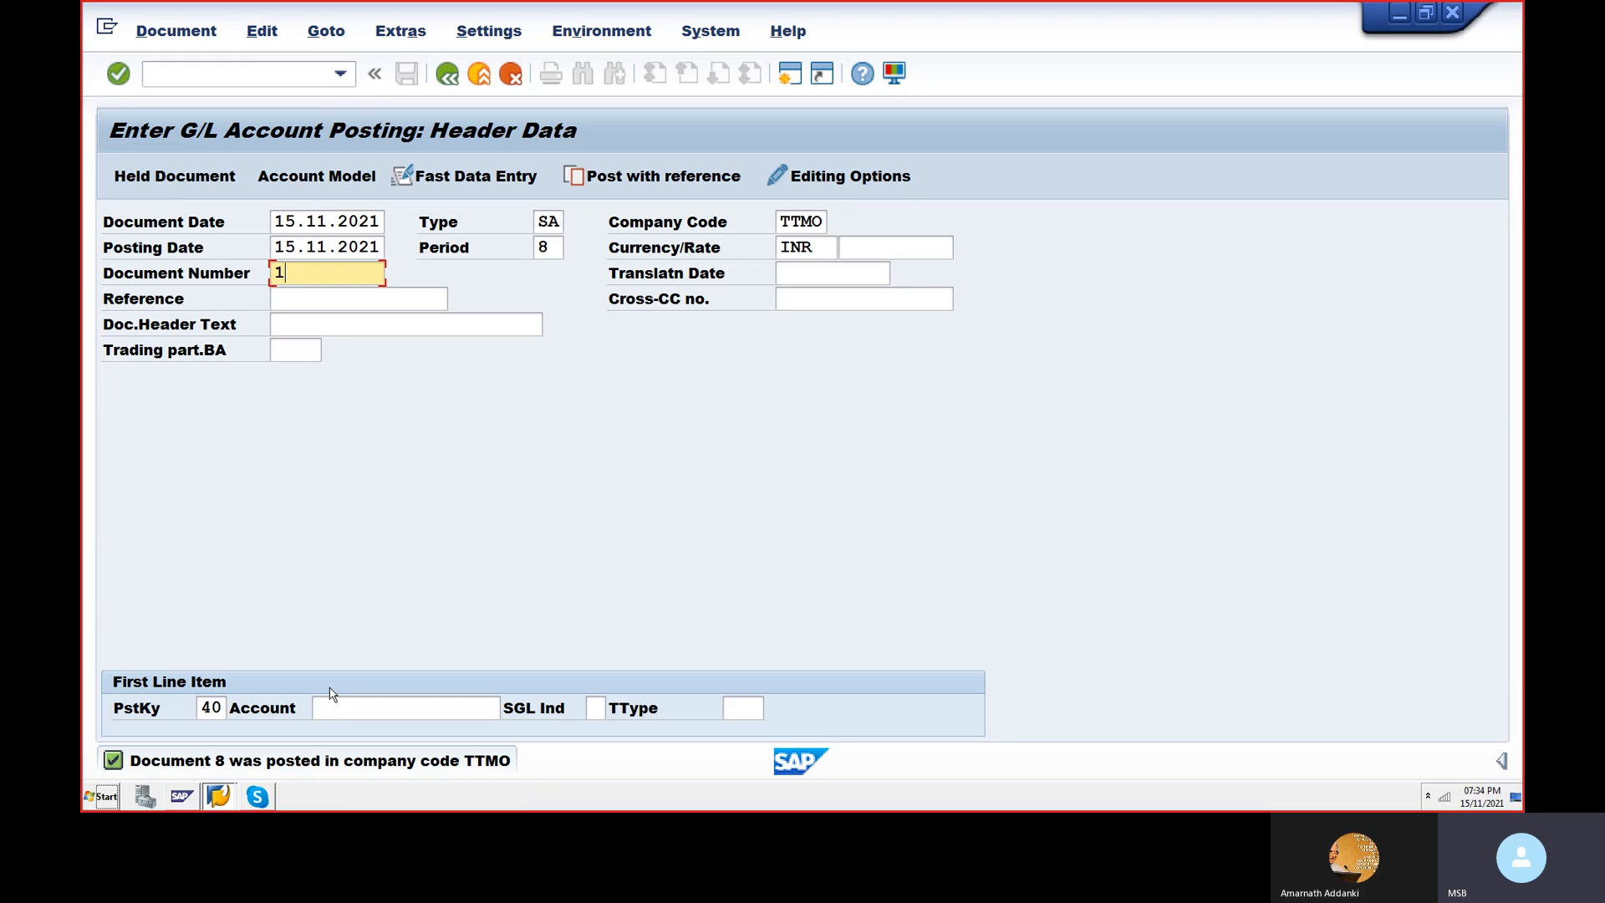
type("0")
key("Tab")
key("Tab")
type("10")
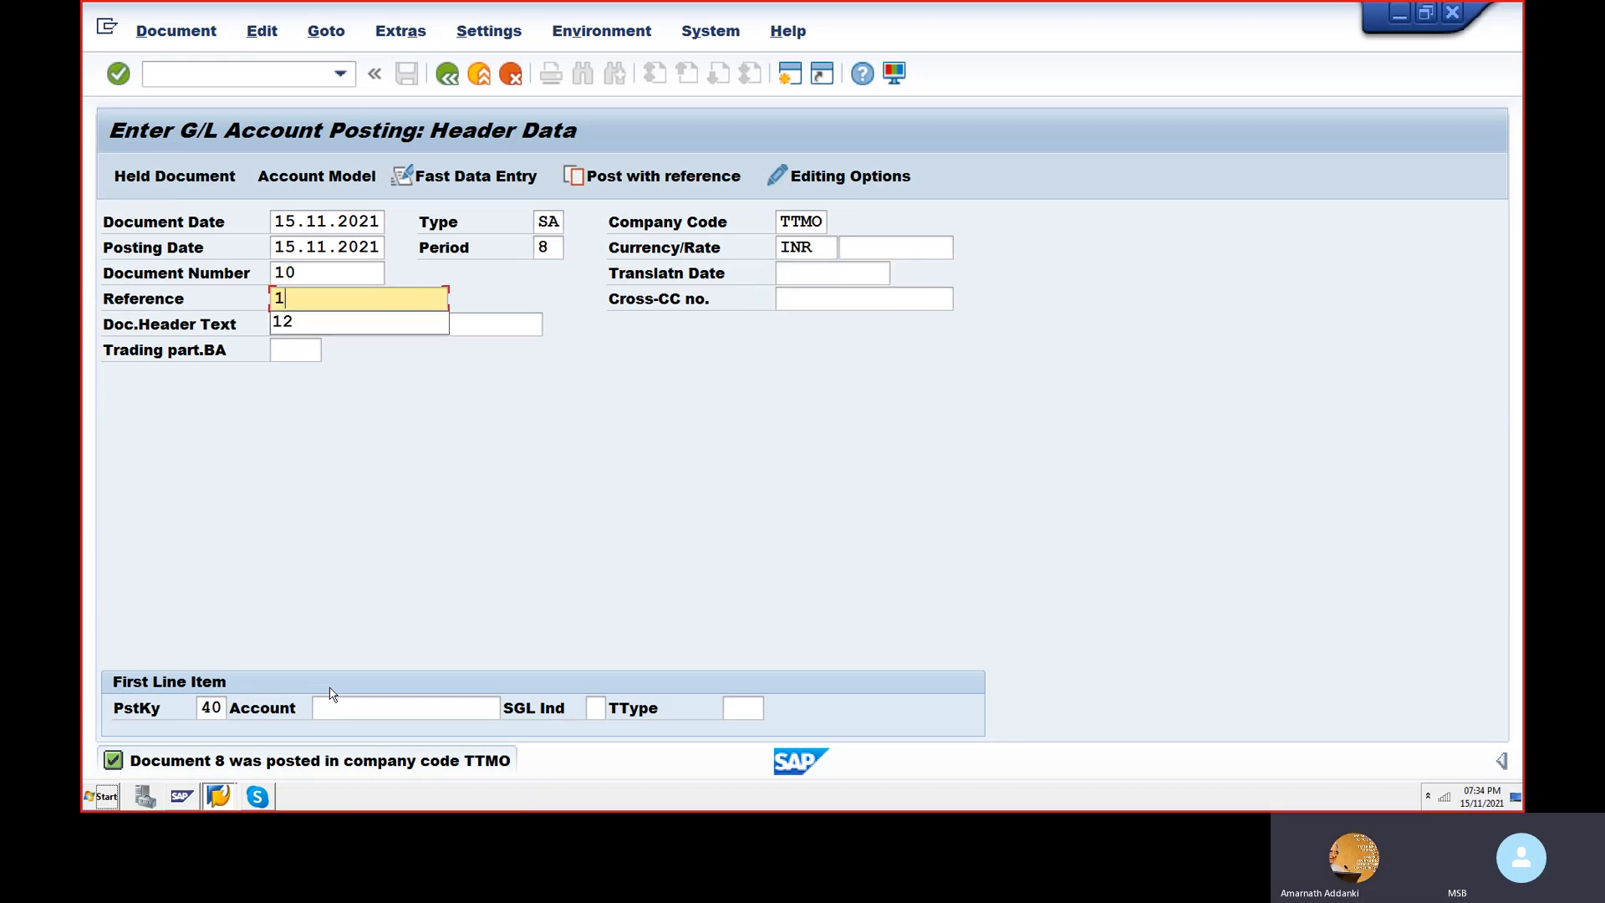
- Look up company code TTMO's G/L accounts, choose SALARIES ACCOUNT for the posting key 40 line and try to open that item
key("Tab")
key("Tab")
key("Tab")
key("Tab")
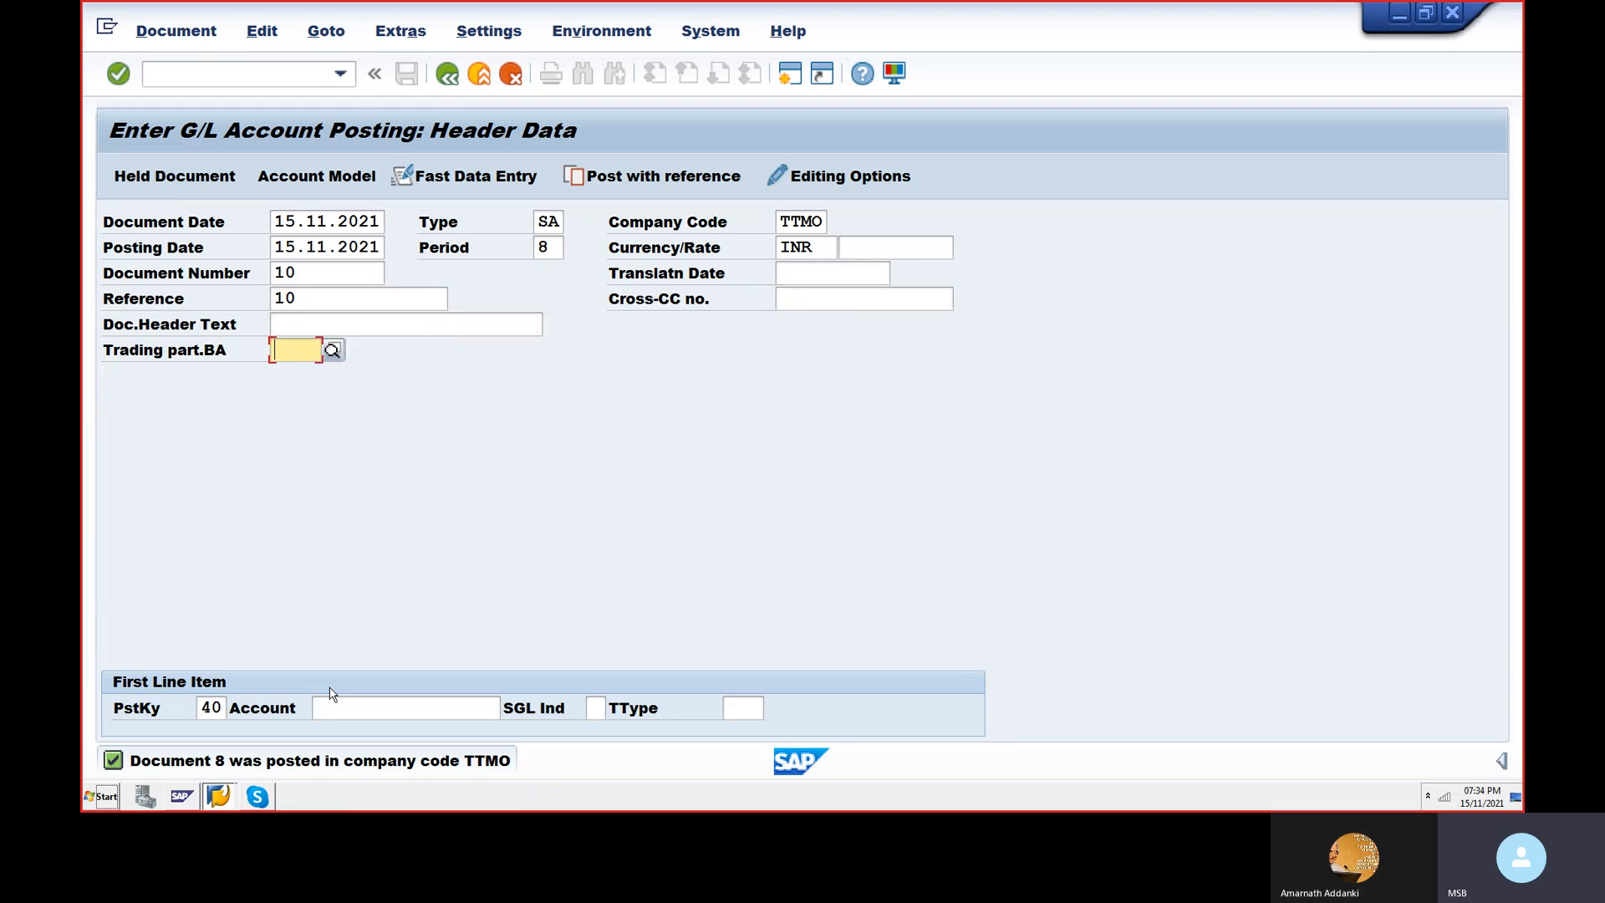
key("Tab")
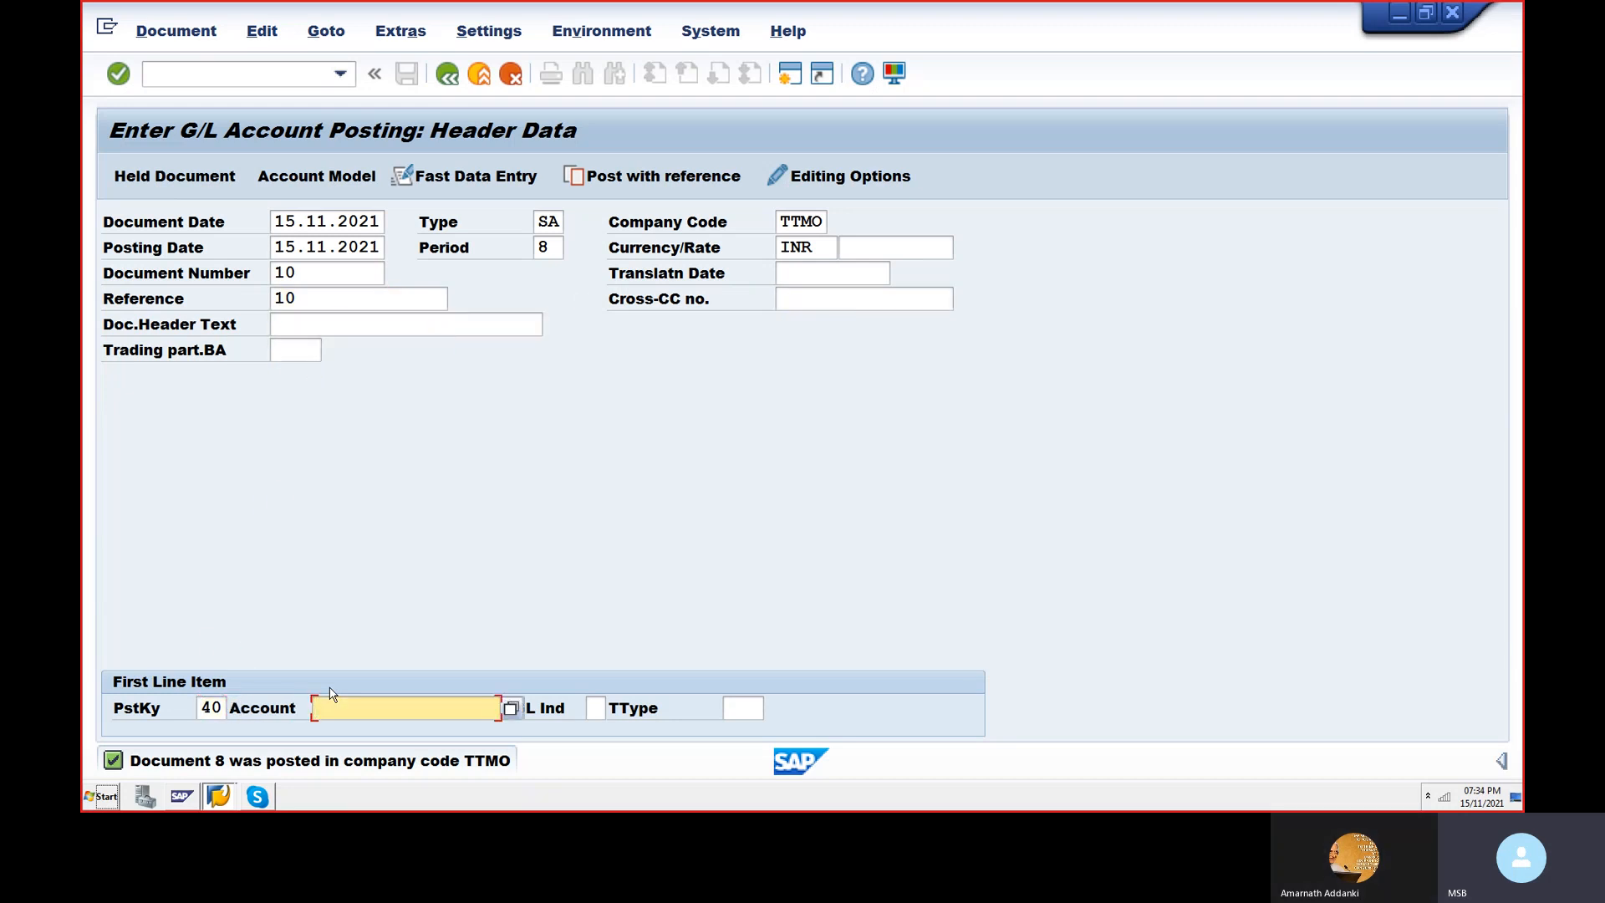
type("4")
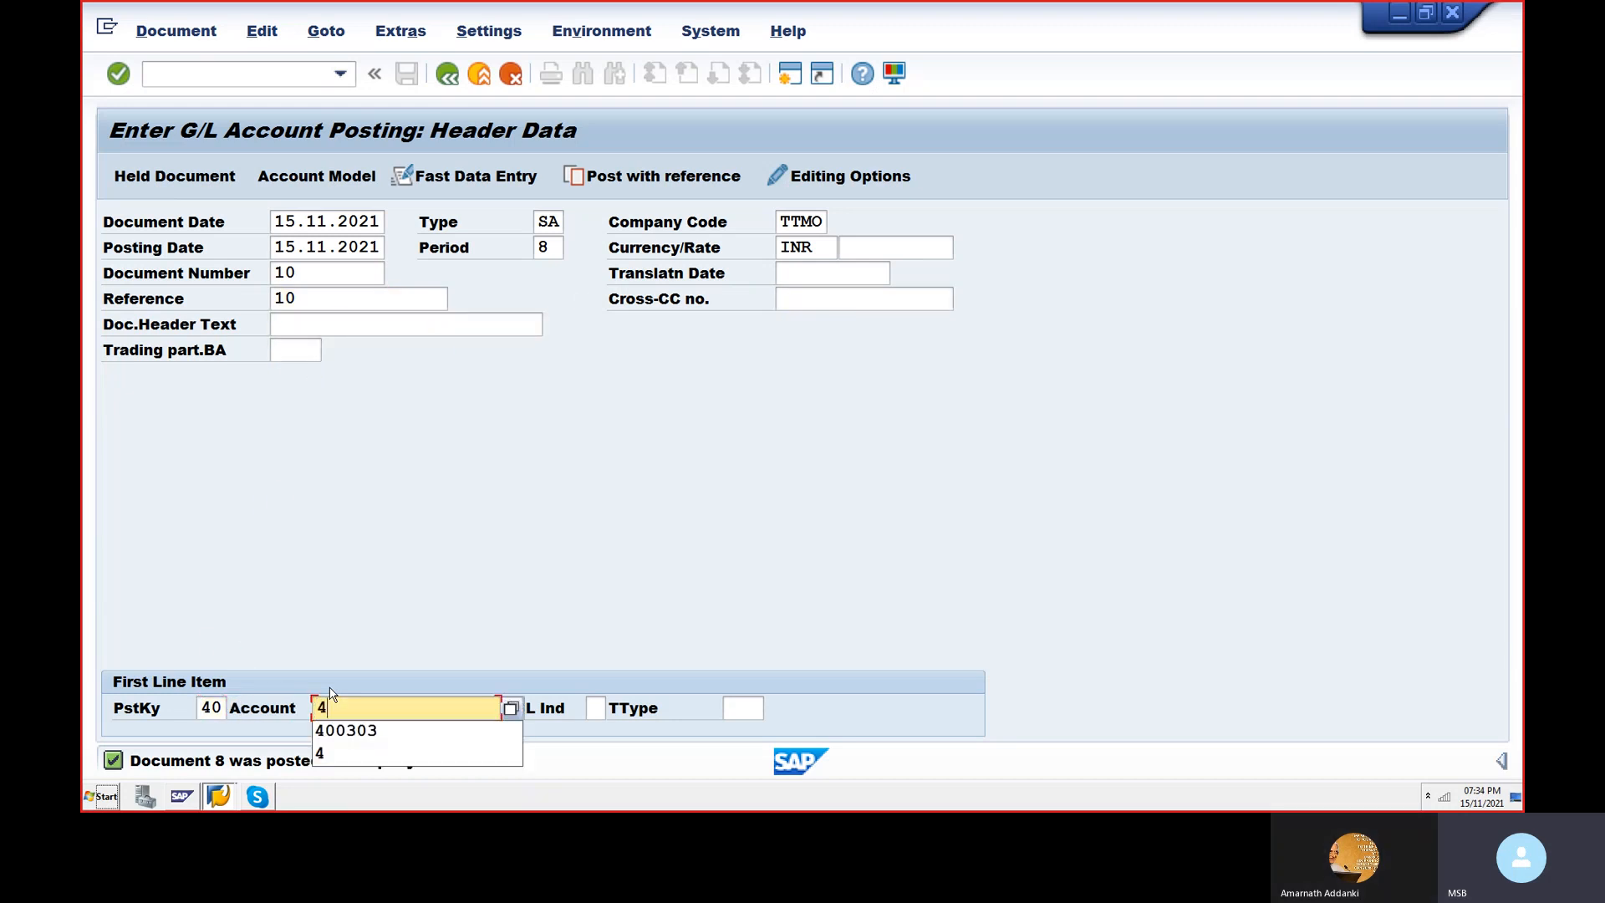
key("BackSpace")
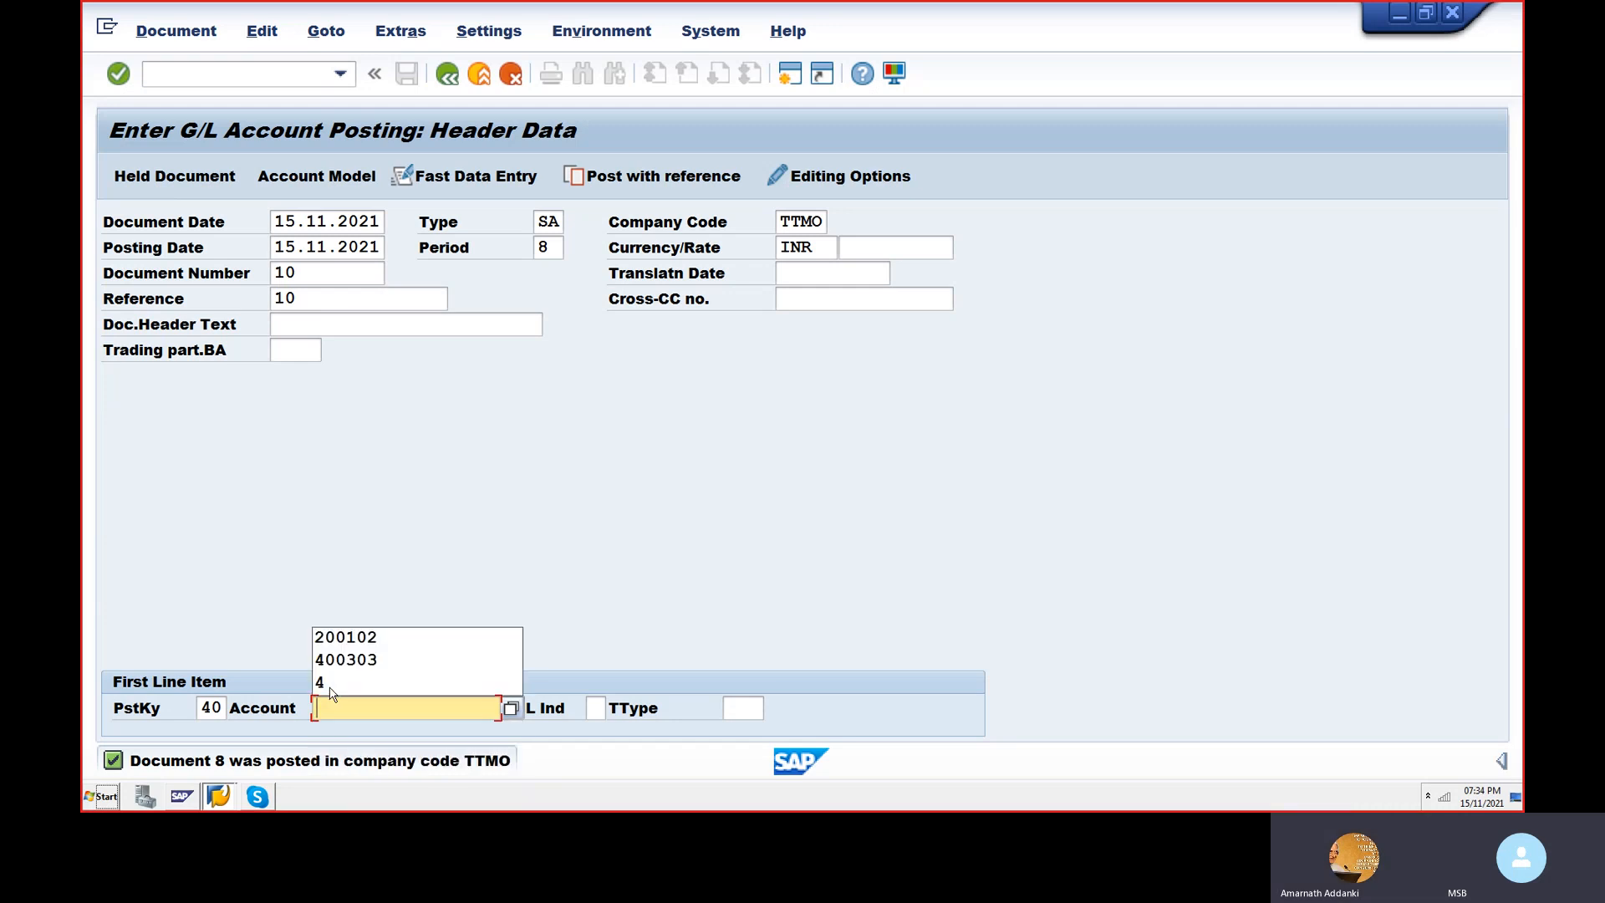
key("F4")
key("Tab")
key("Tab")
key("Tab")
key("Tab")
key("Tab")
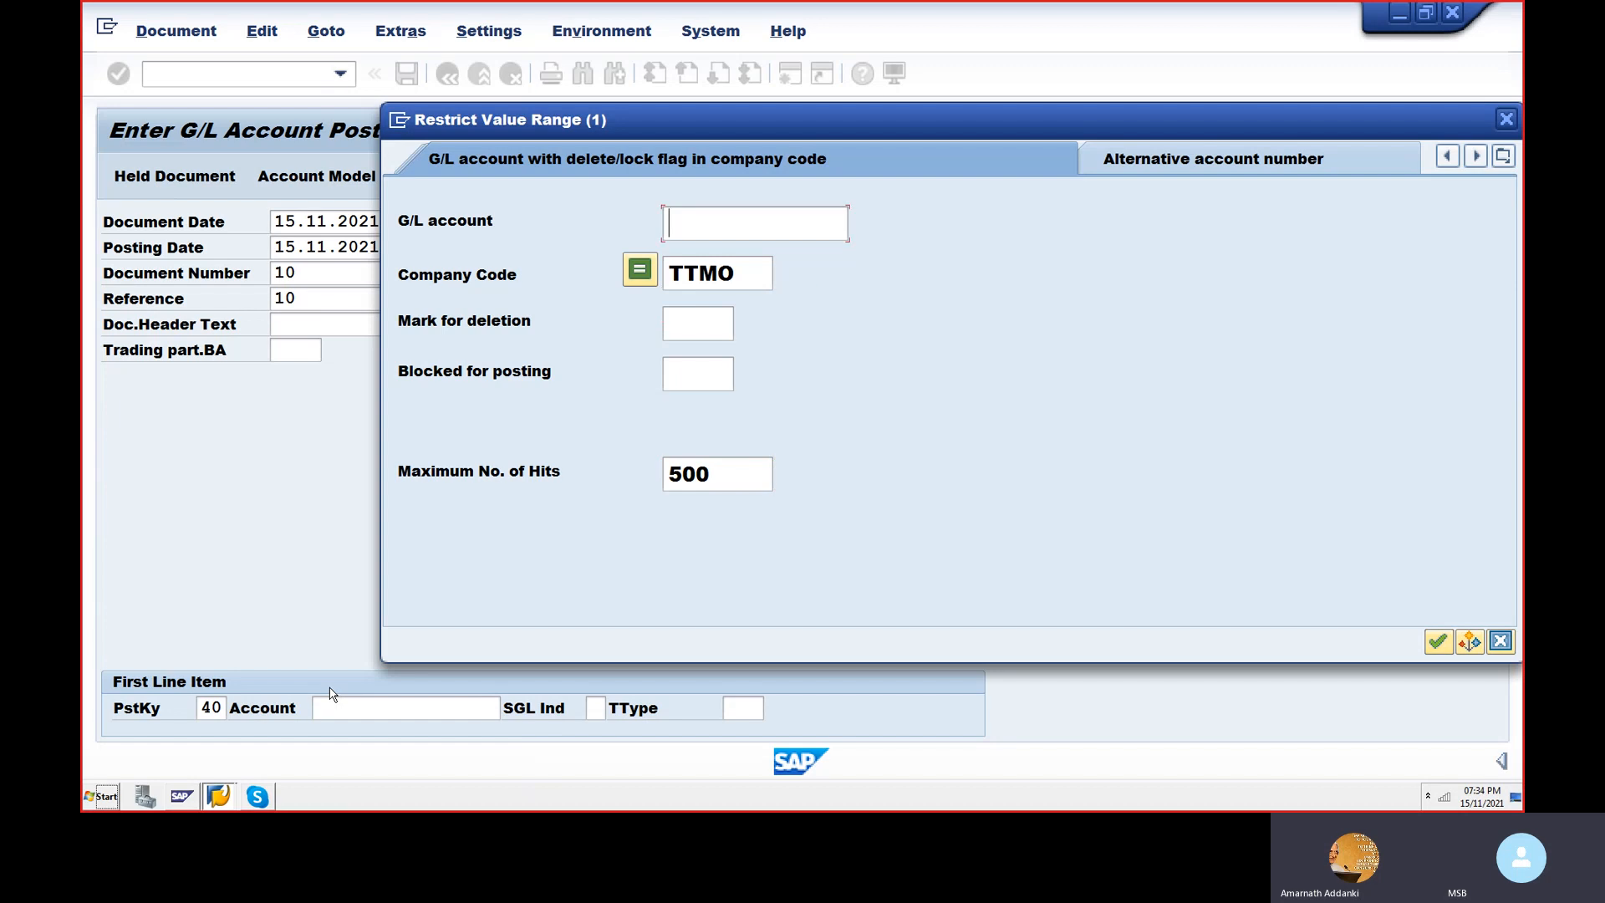
key("Return")
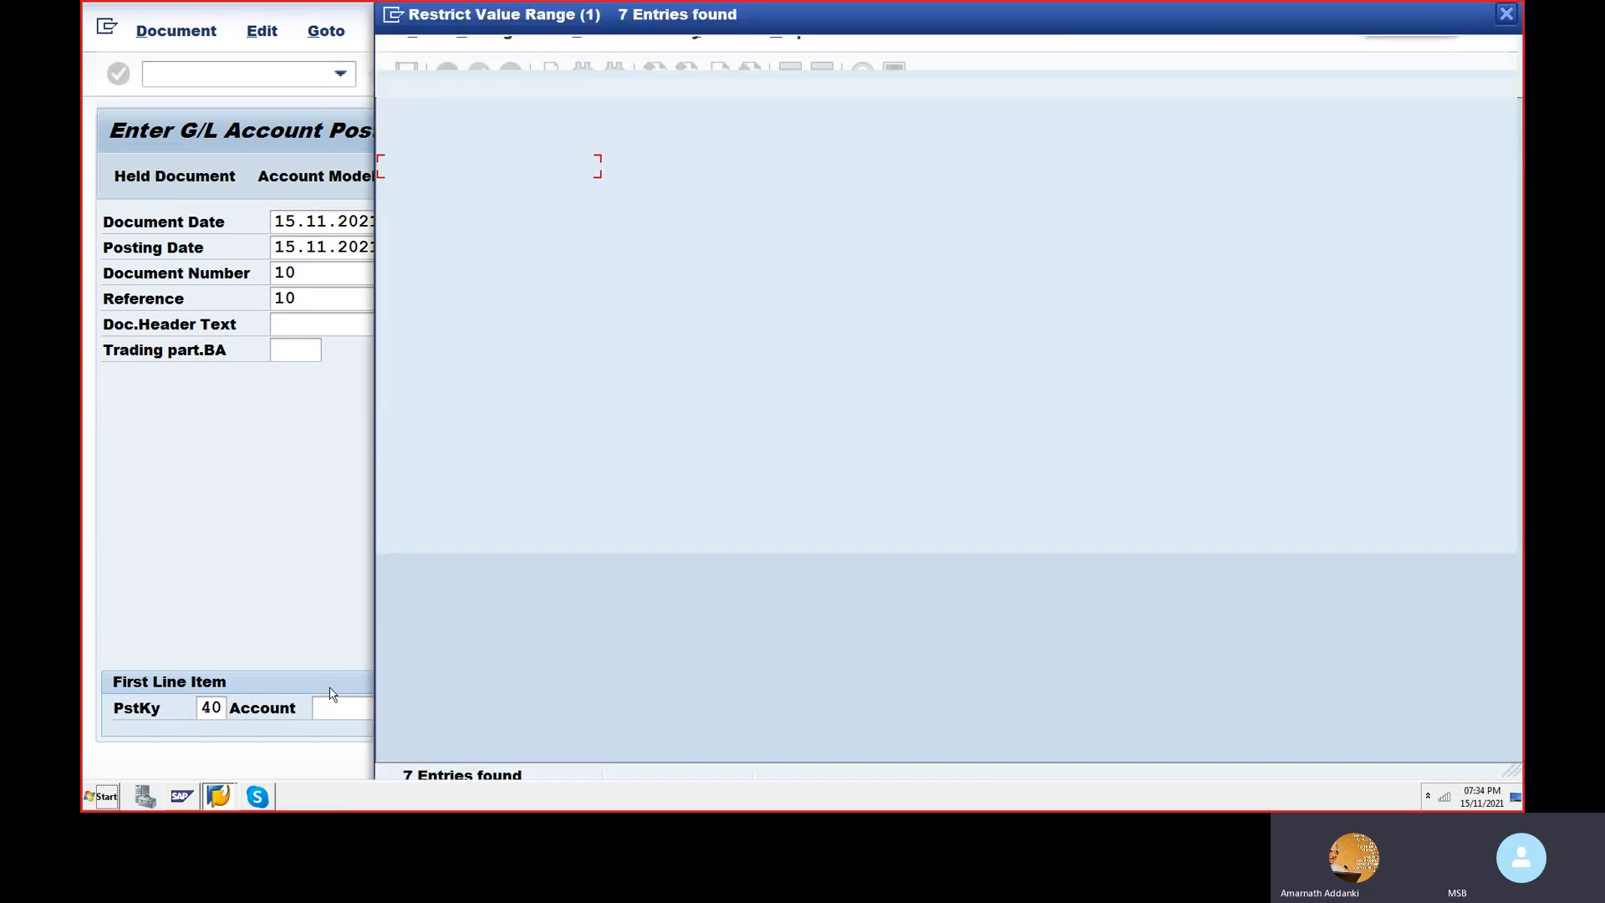
key("Down")
key("Down")
key("Down")
key("Down")
key("Down")
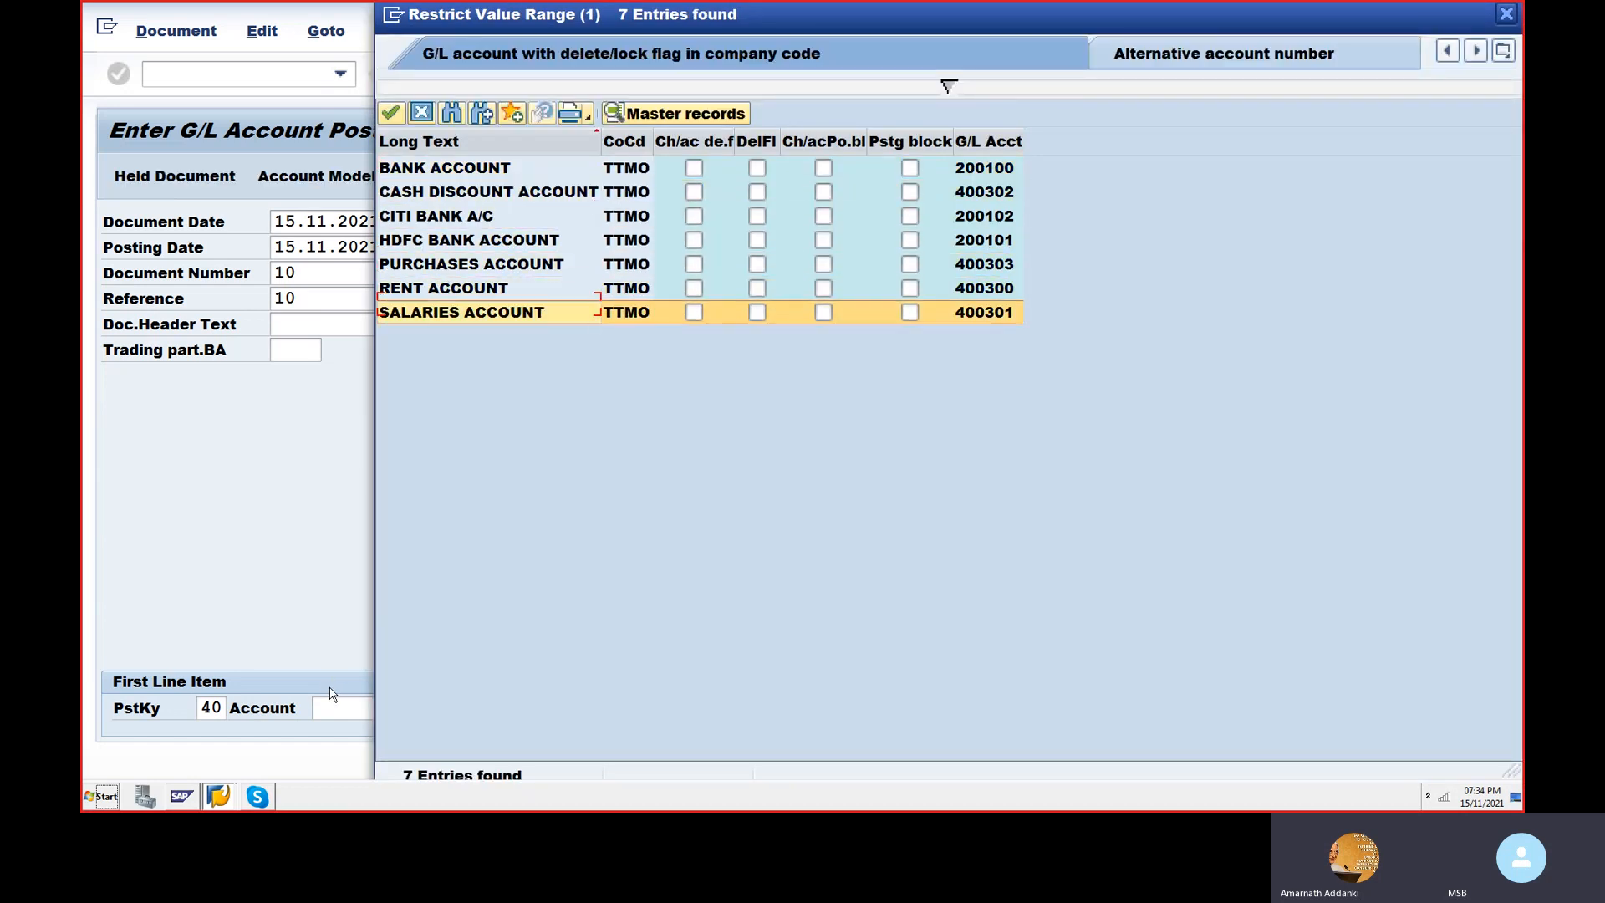
key("Down")
key("Return")
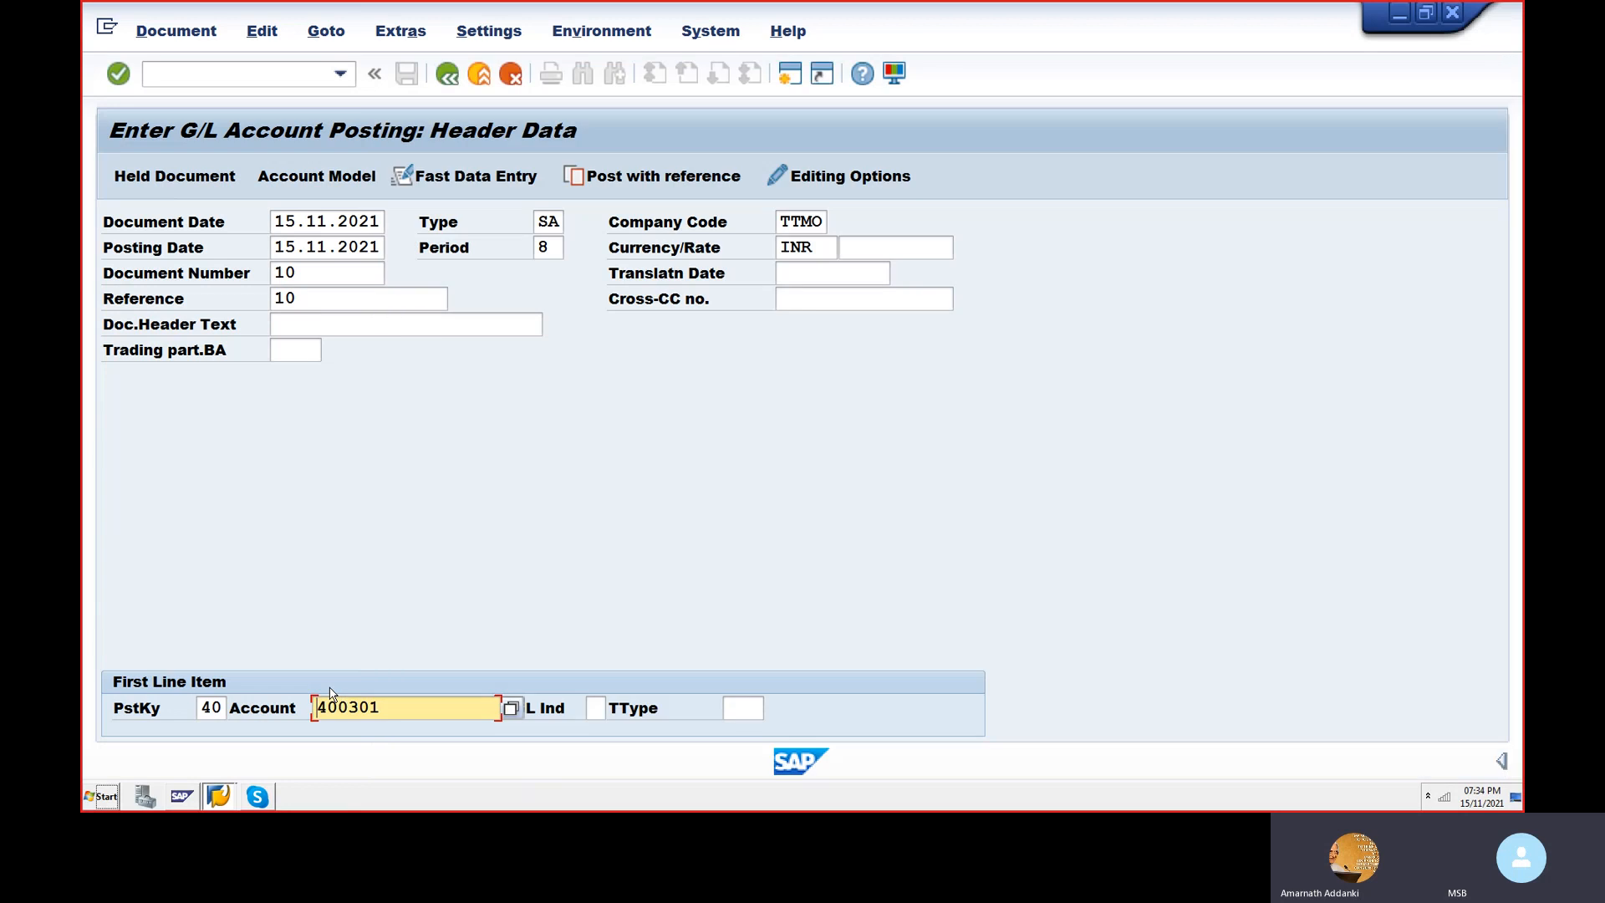
key("Return")
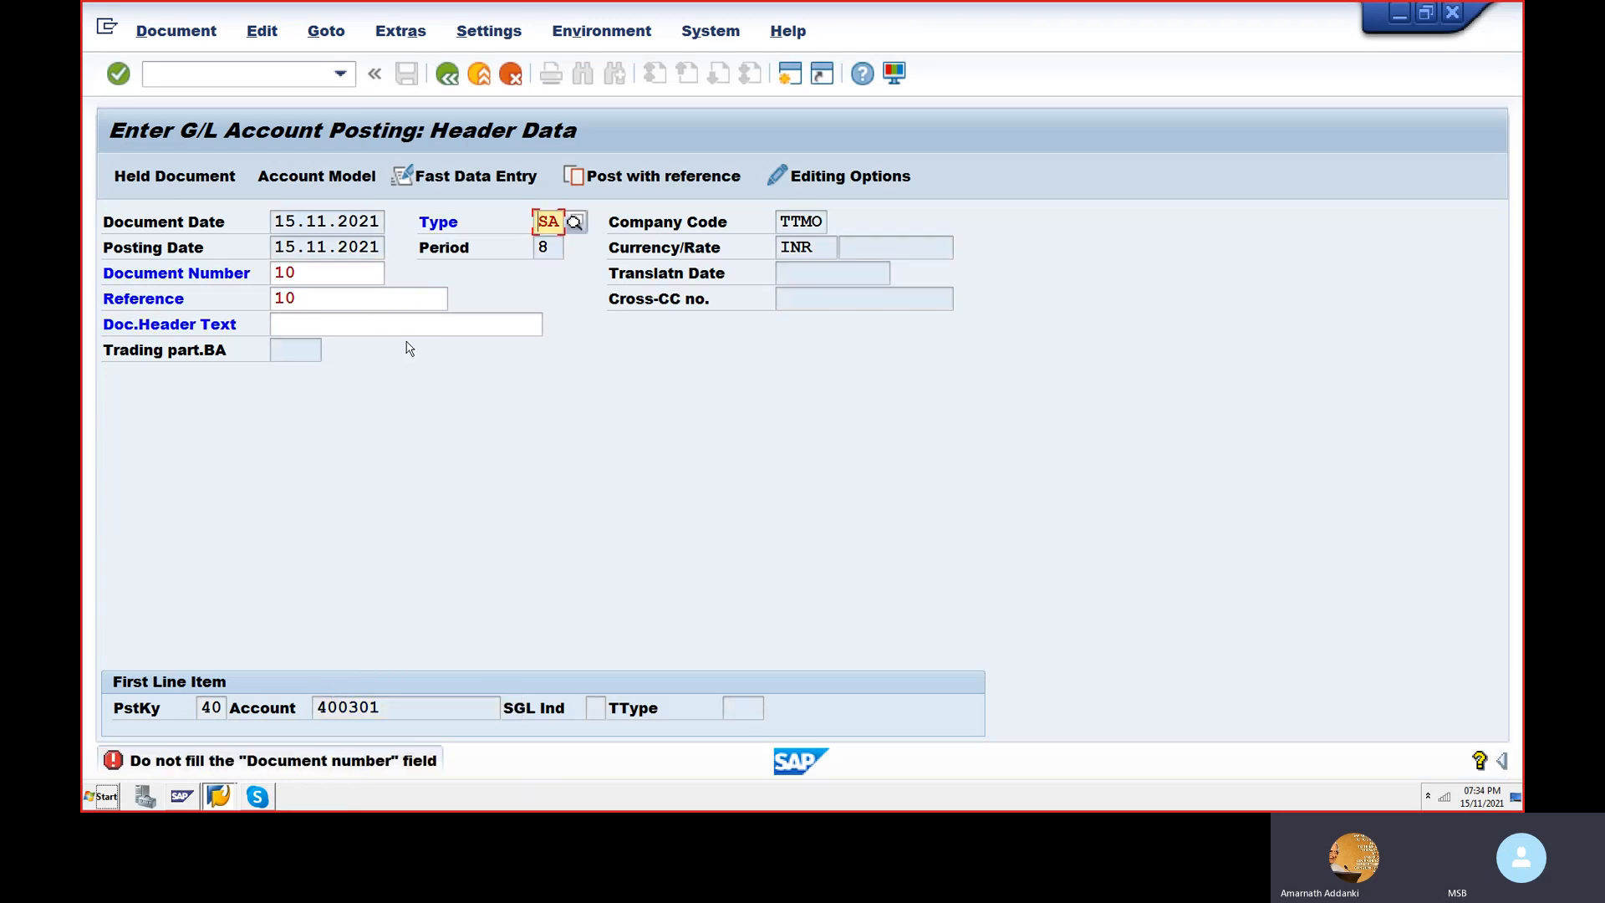
- Clear the document number from the header data
left_click(362, 273)
key("BackSpace")
key("BackSpace")
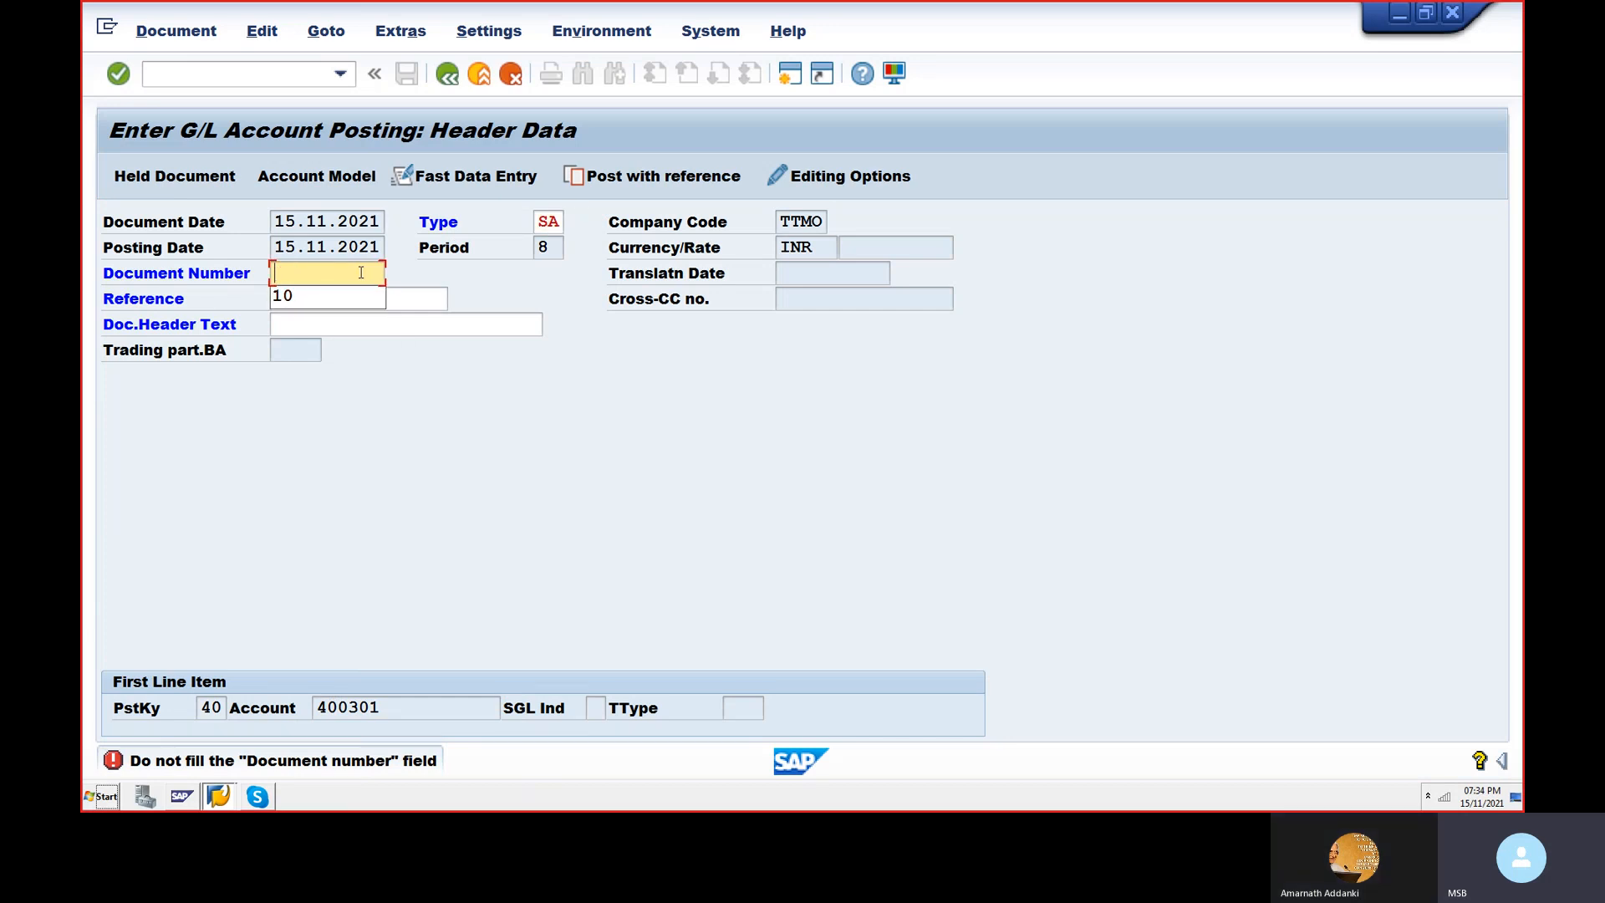
left_click(443, 458)
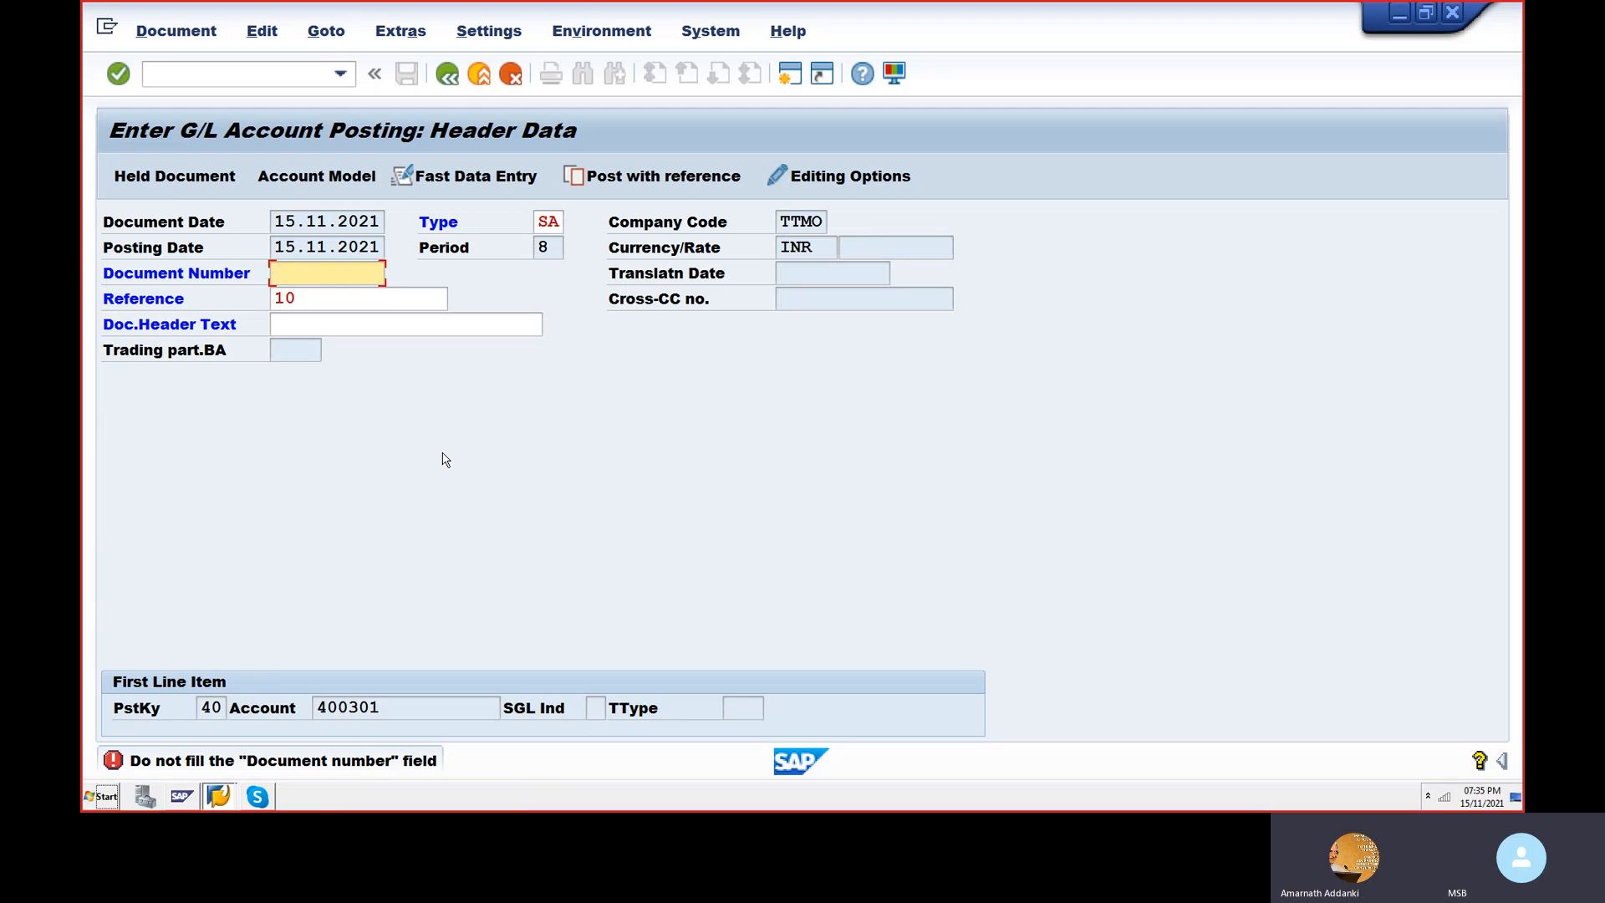
- Enter "SALARIES PAID" as the document header text and open the salaries debit item
left_click(363, 331)
type("SALA")
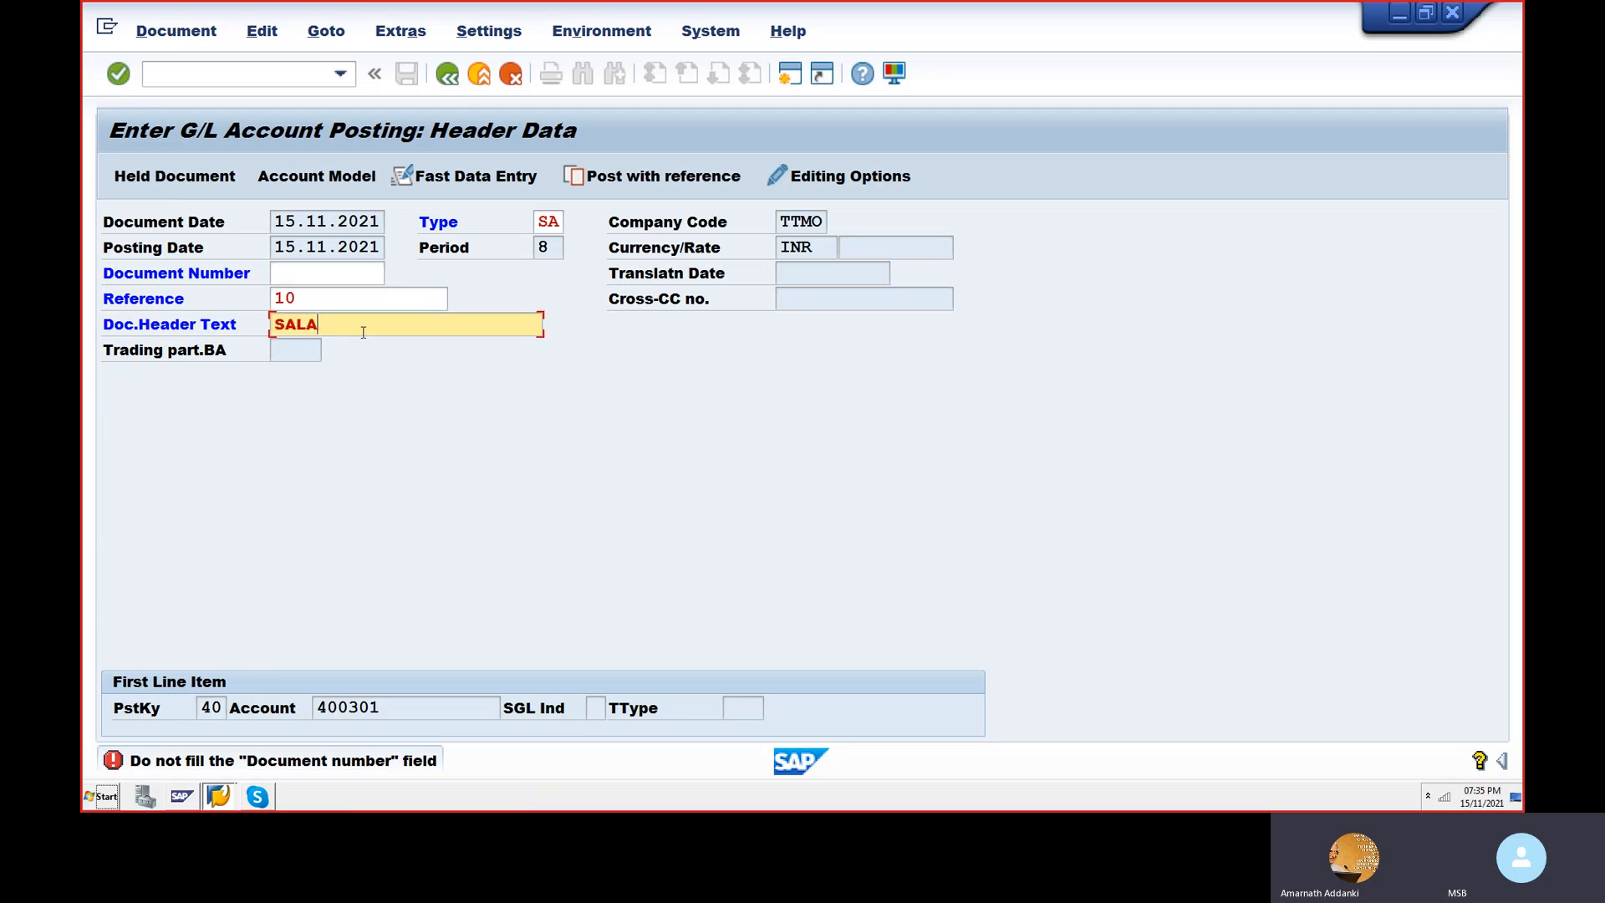
type("RIES PAID")
key("Return")
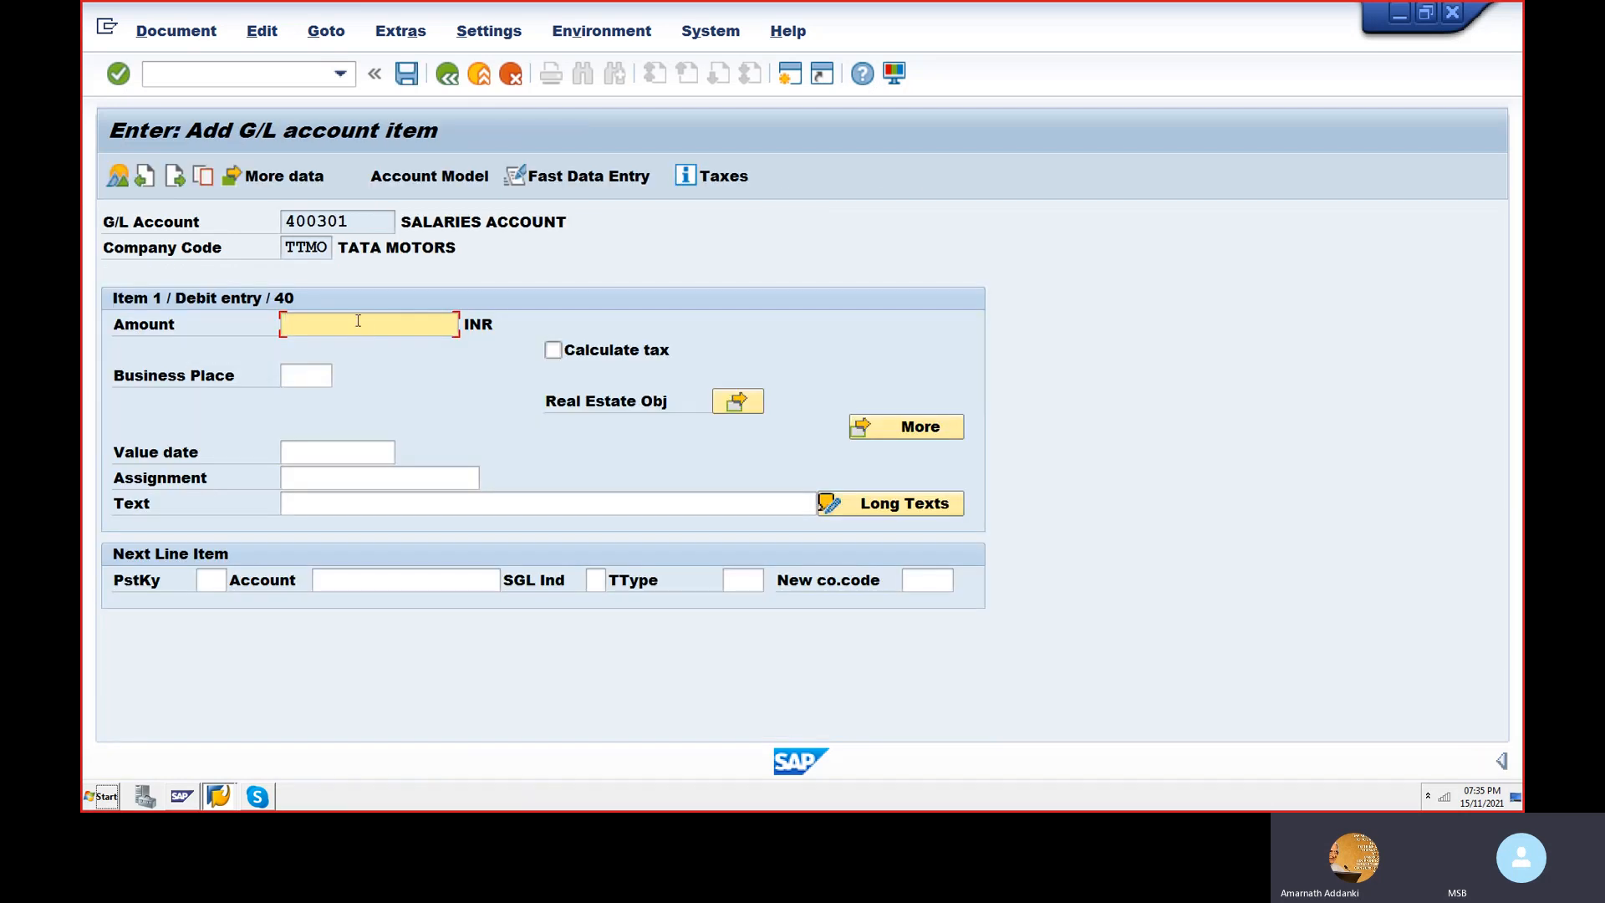
- Enter 10000 INR as the salaries debit item's amount and set the next line item's posting key to 50
type("100")
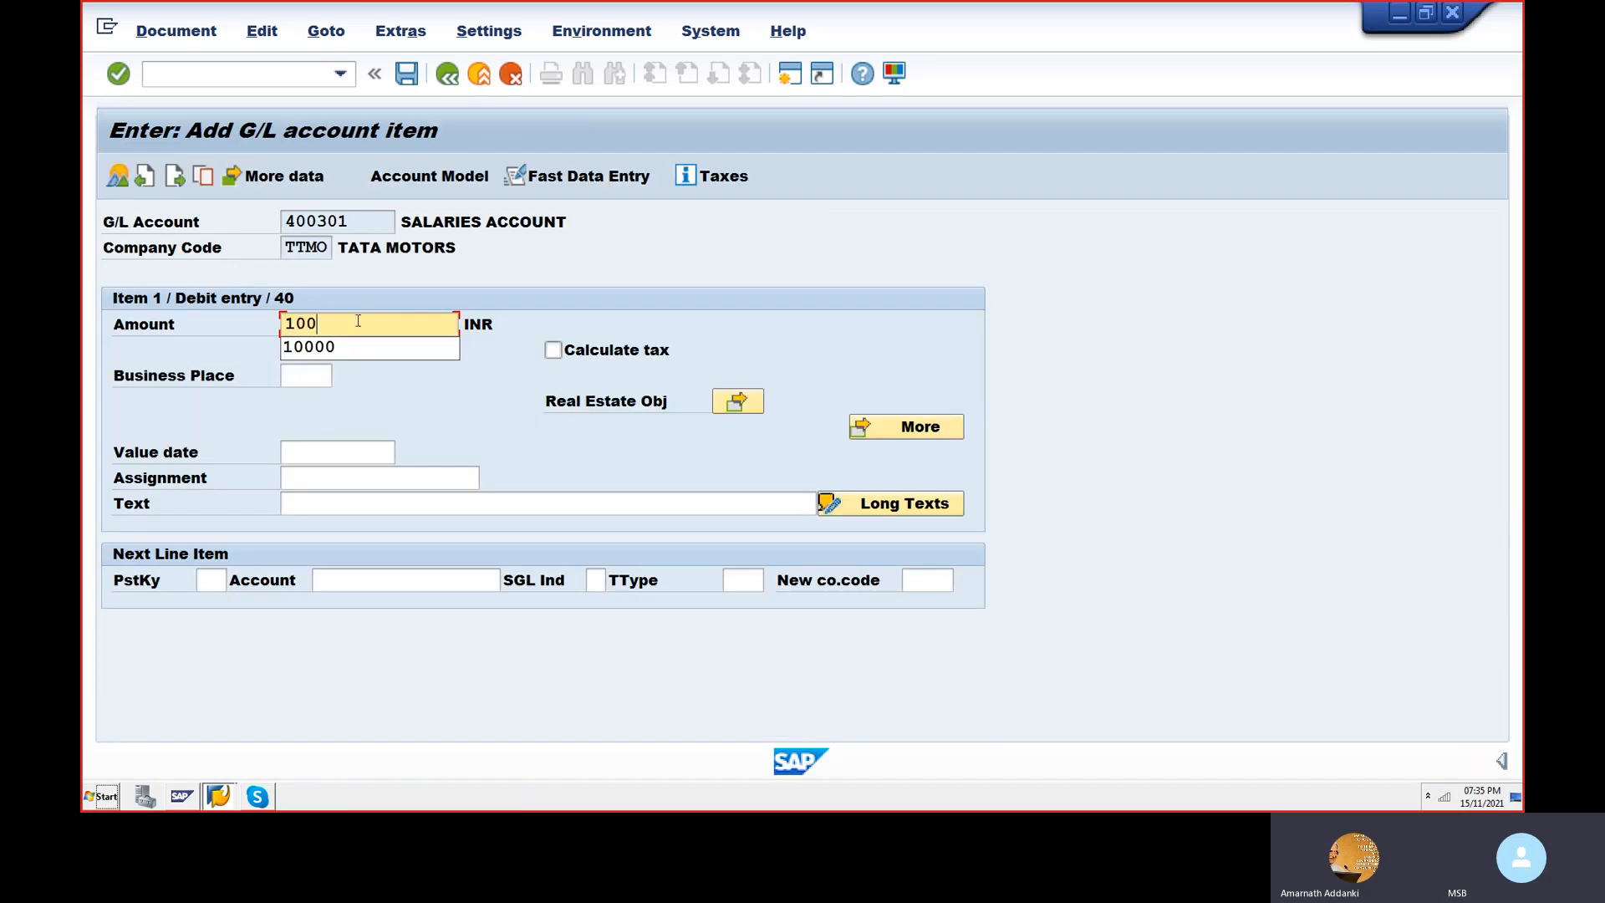
type("00")
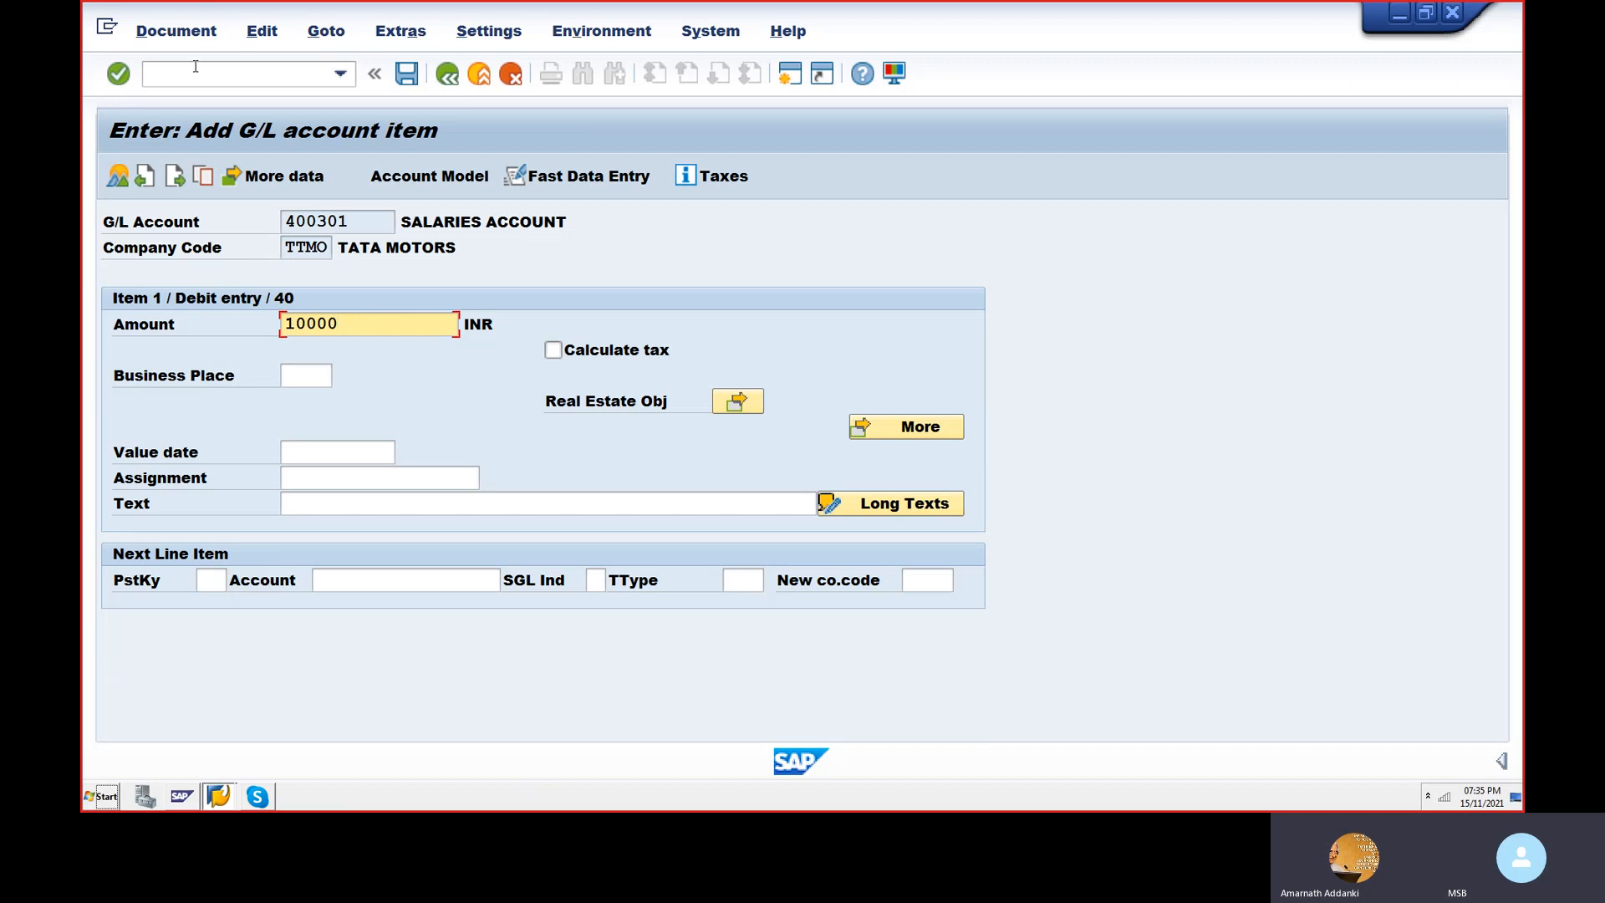
left_click(146, 178)
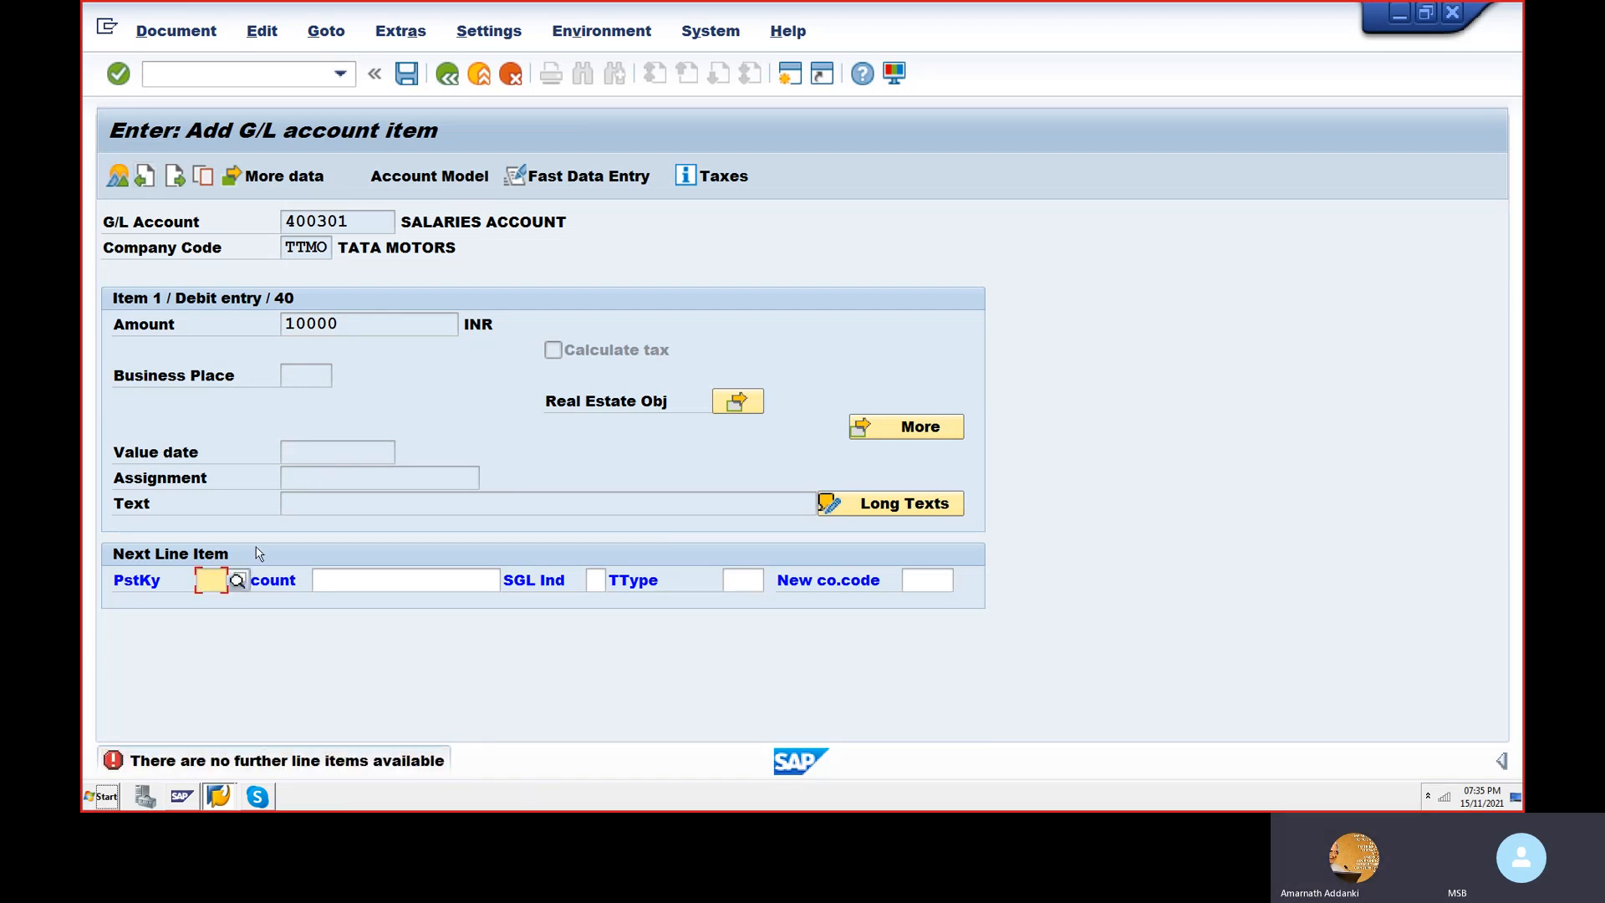
type("50")
key("Return")
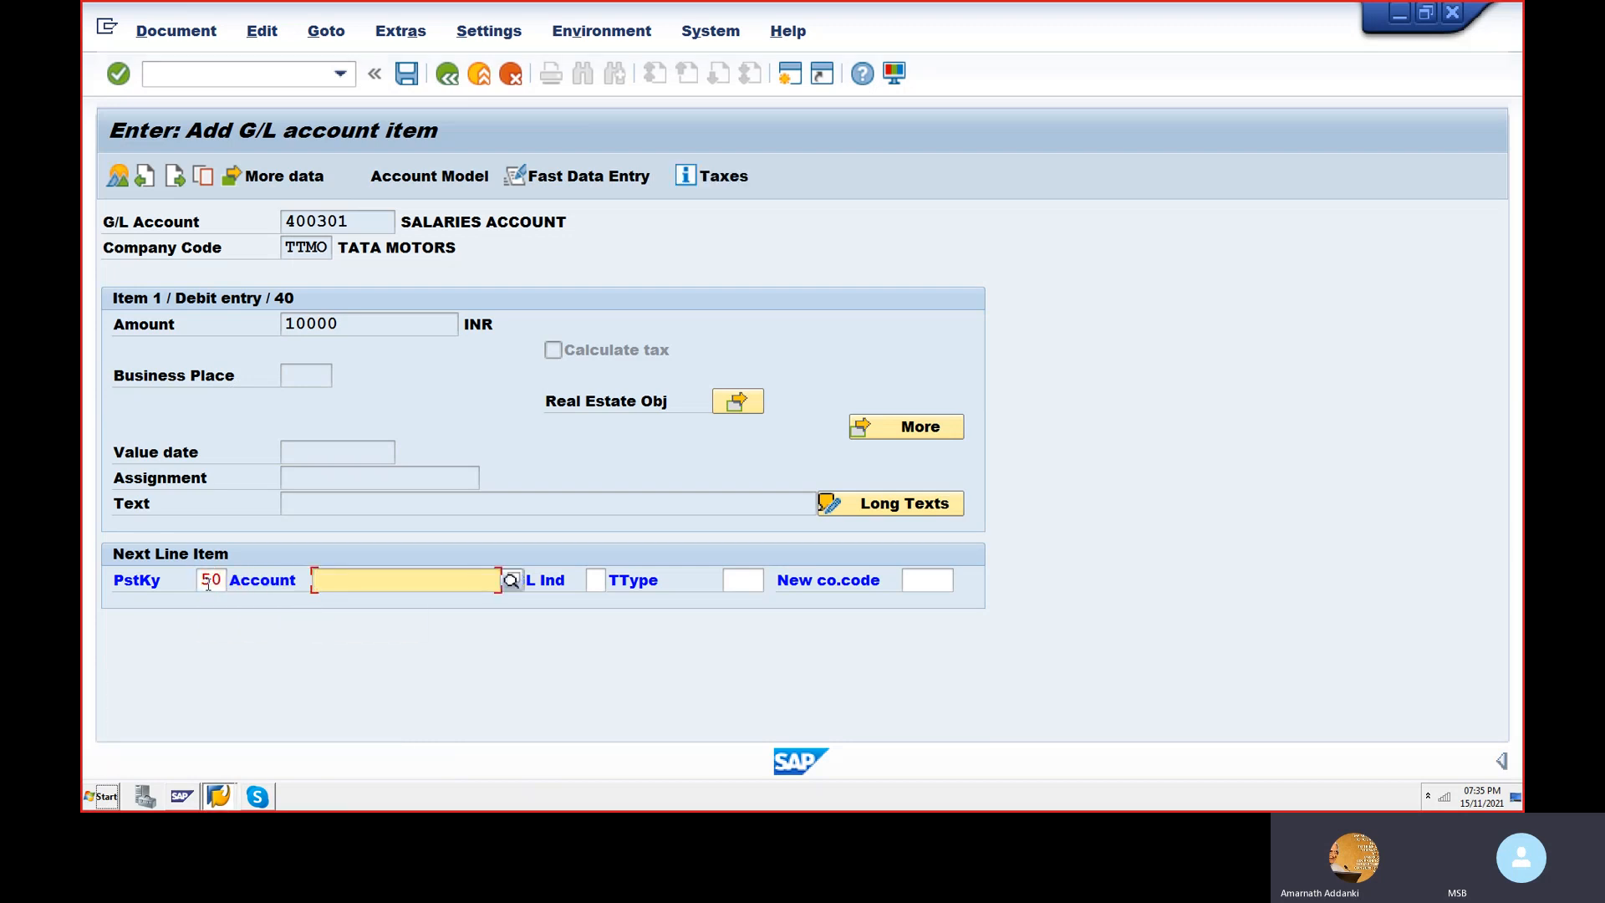
- Look up company code TTMO's G/L accounts, choose CITI BANK A/C for the posting key 50 line and open that credit item
key("F4")
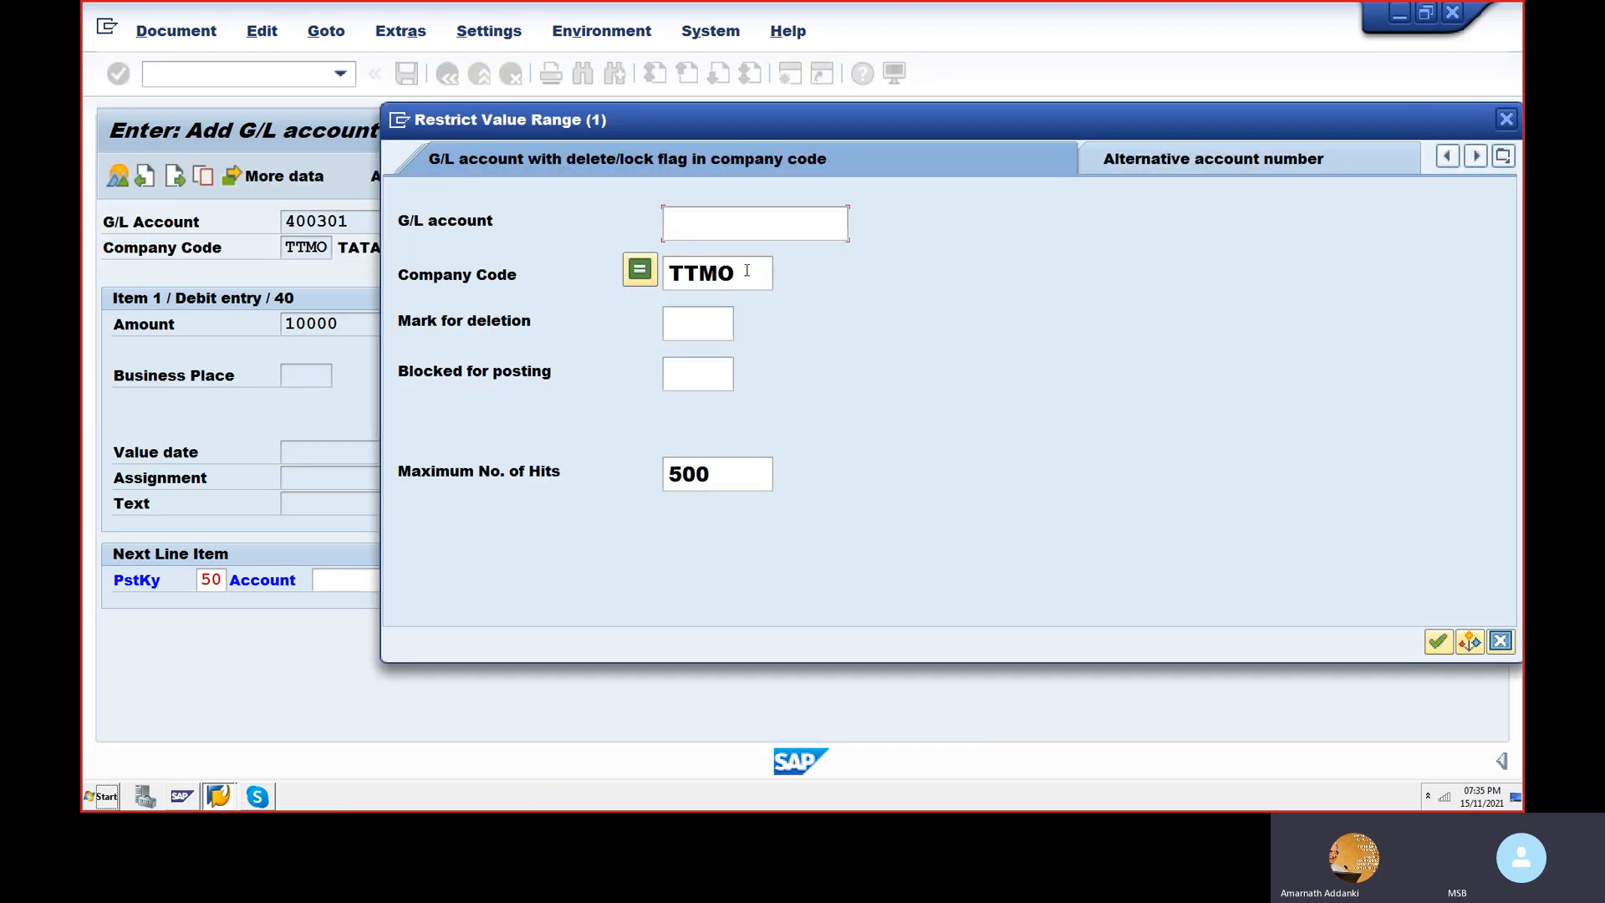
left_click(1436, 641)
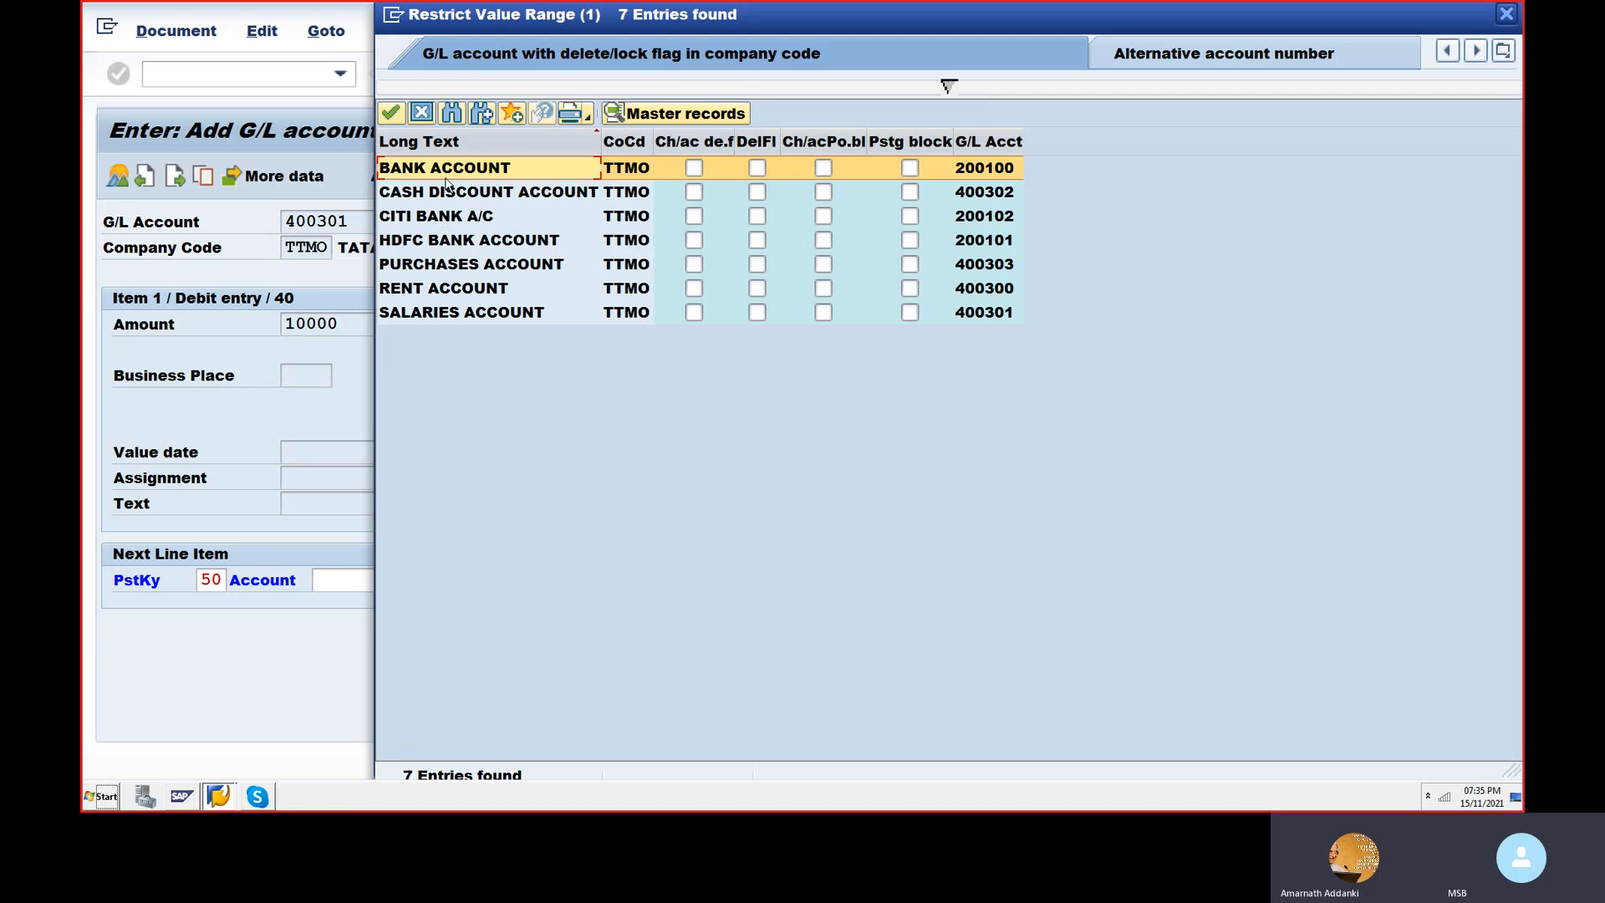
double_click(441, 217)
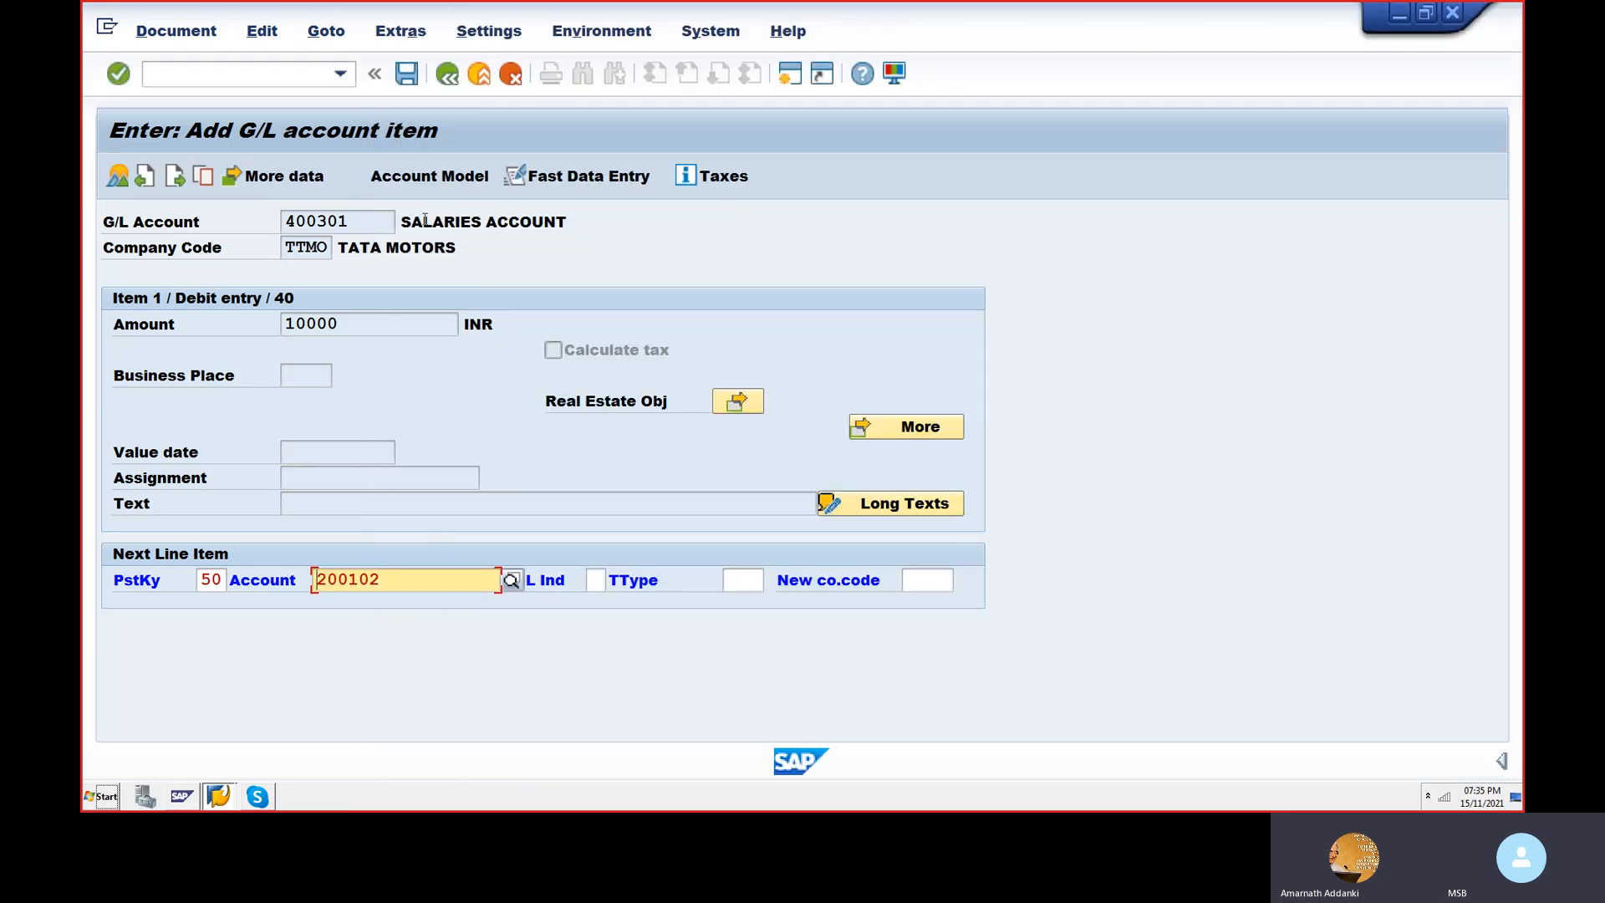
left_click(306, 452)
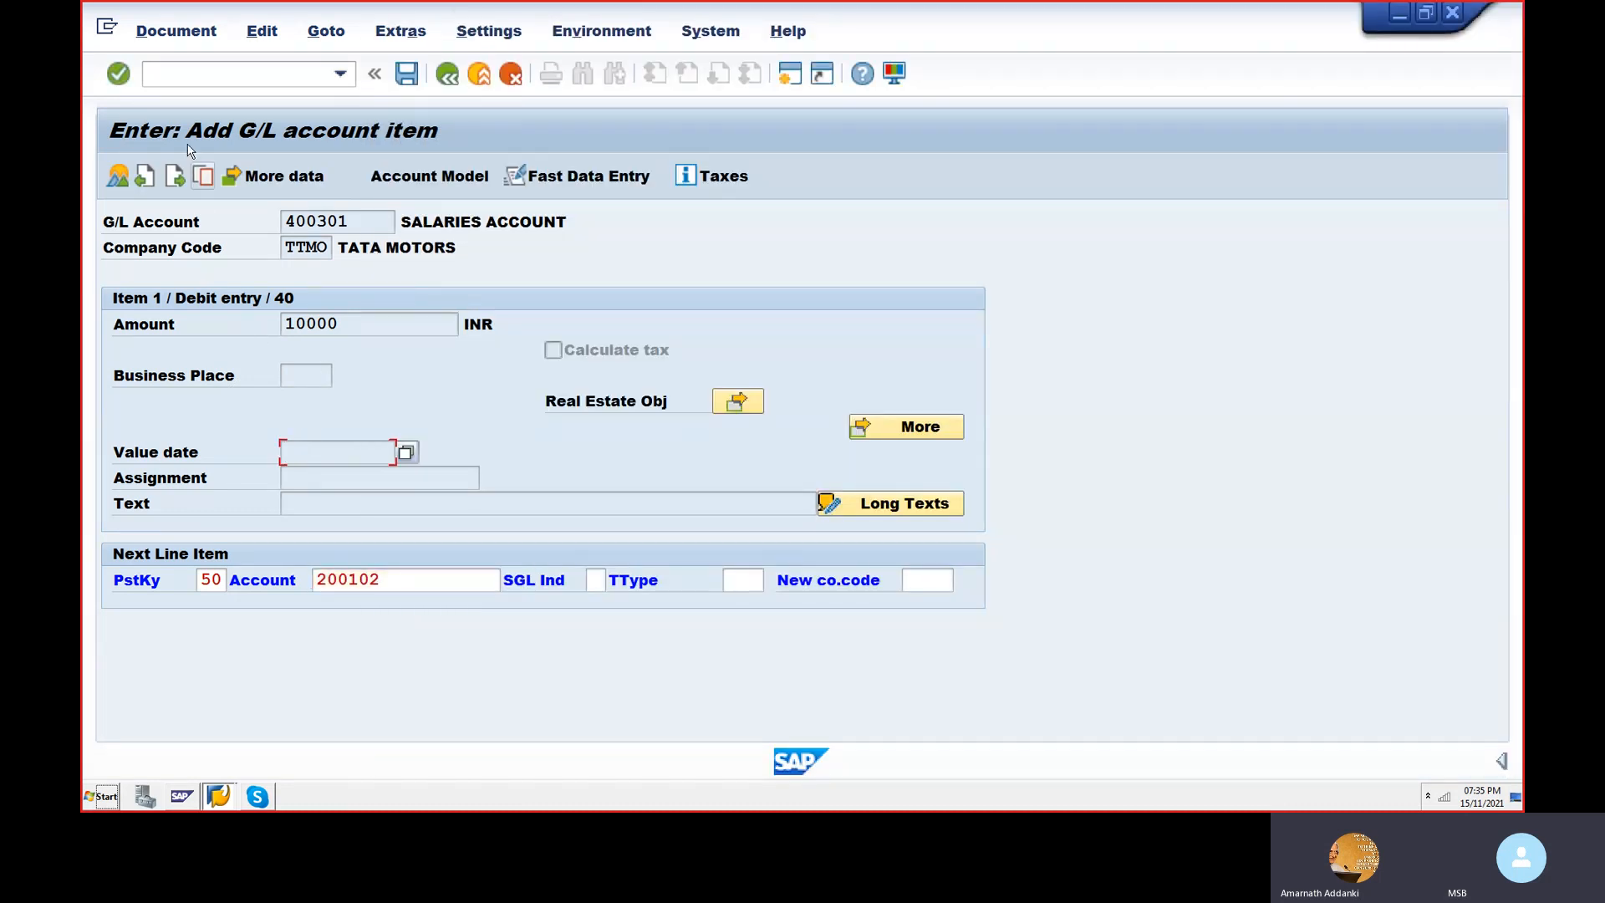
key("Return")
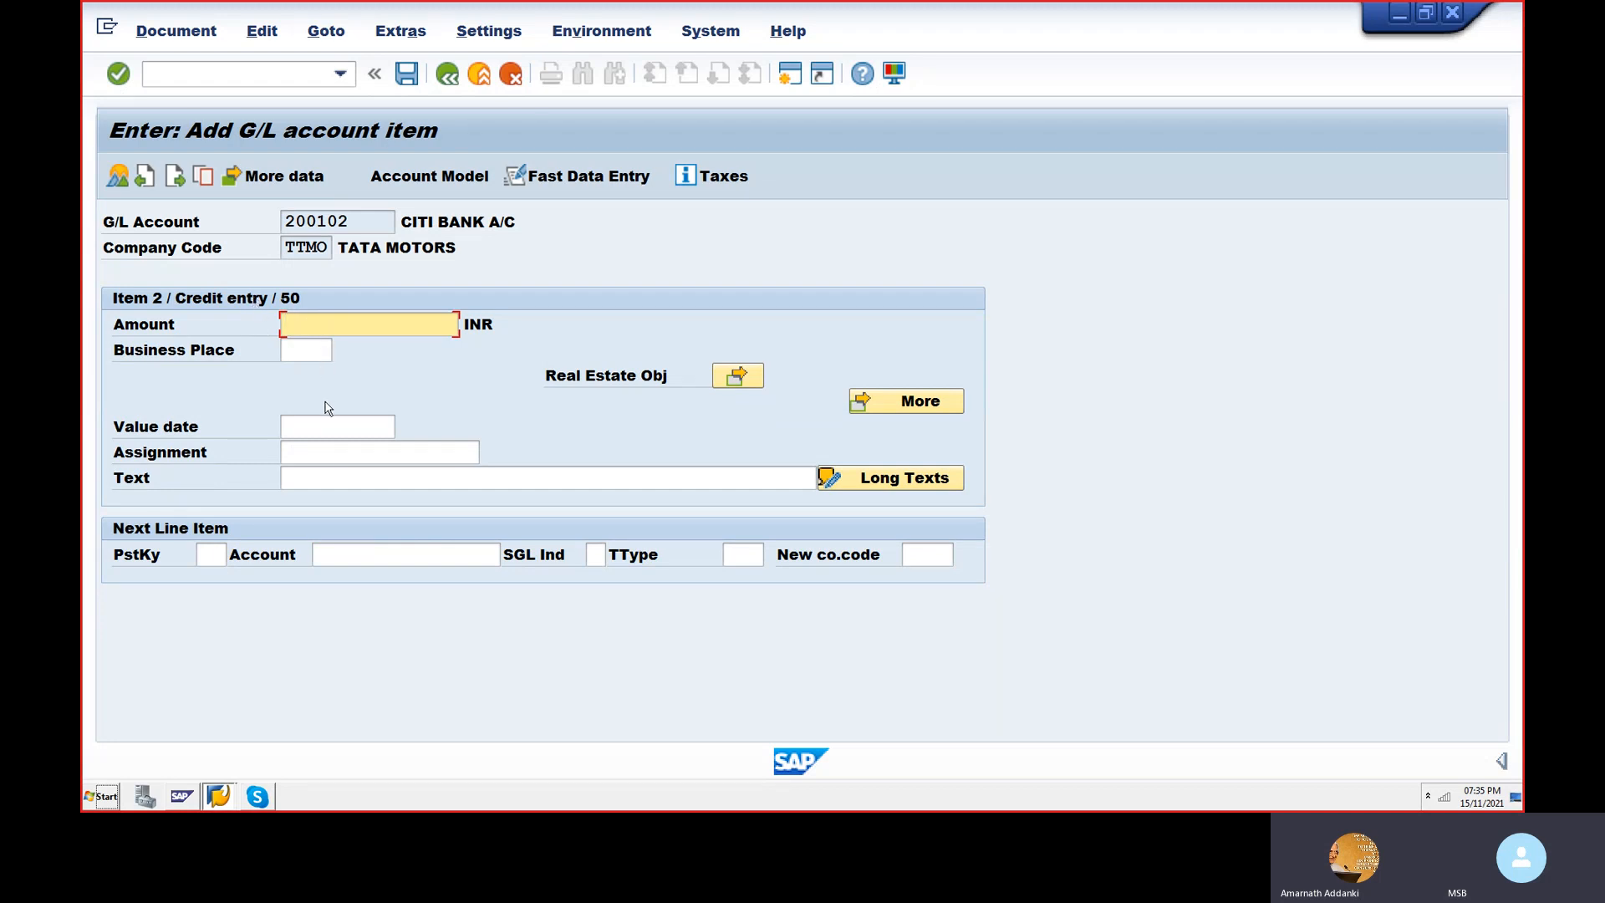
- Enter 1000 INR as the Citi Bank credit item's amount and display the document overview
left_click(140, 179)
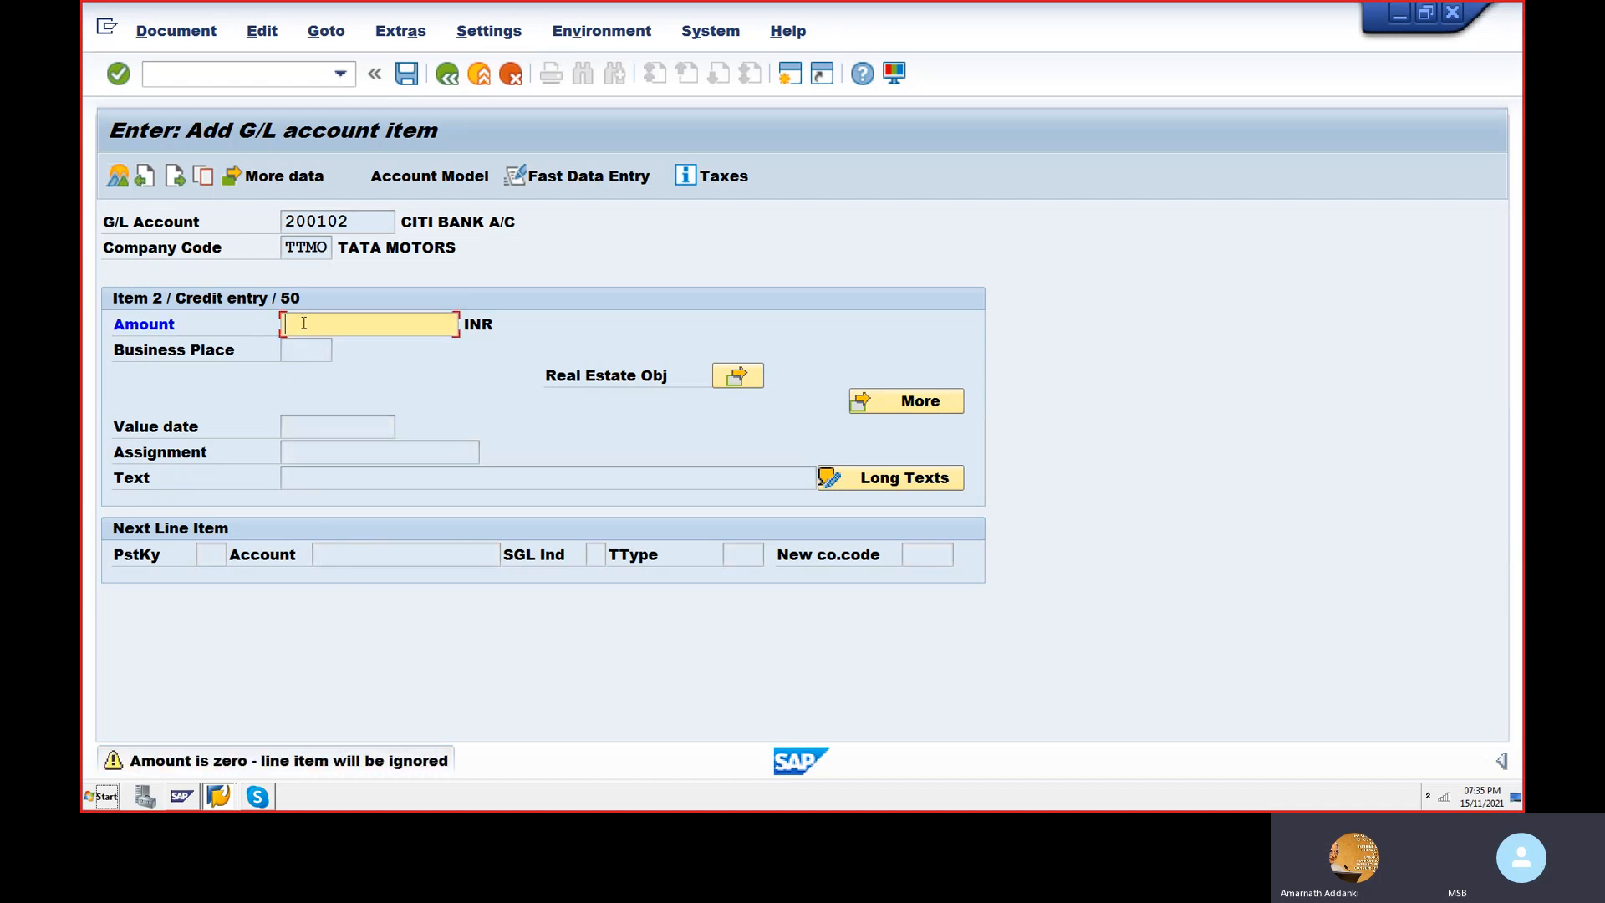
left_click(142, 175)
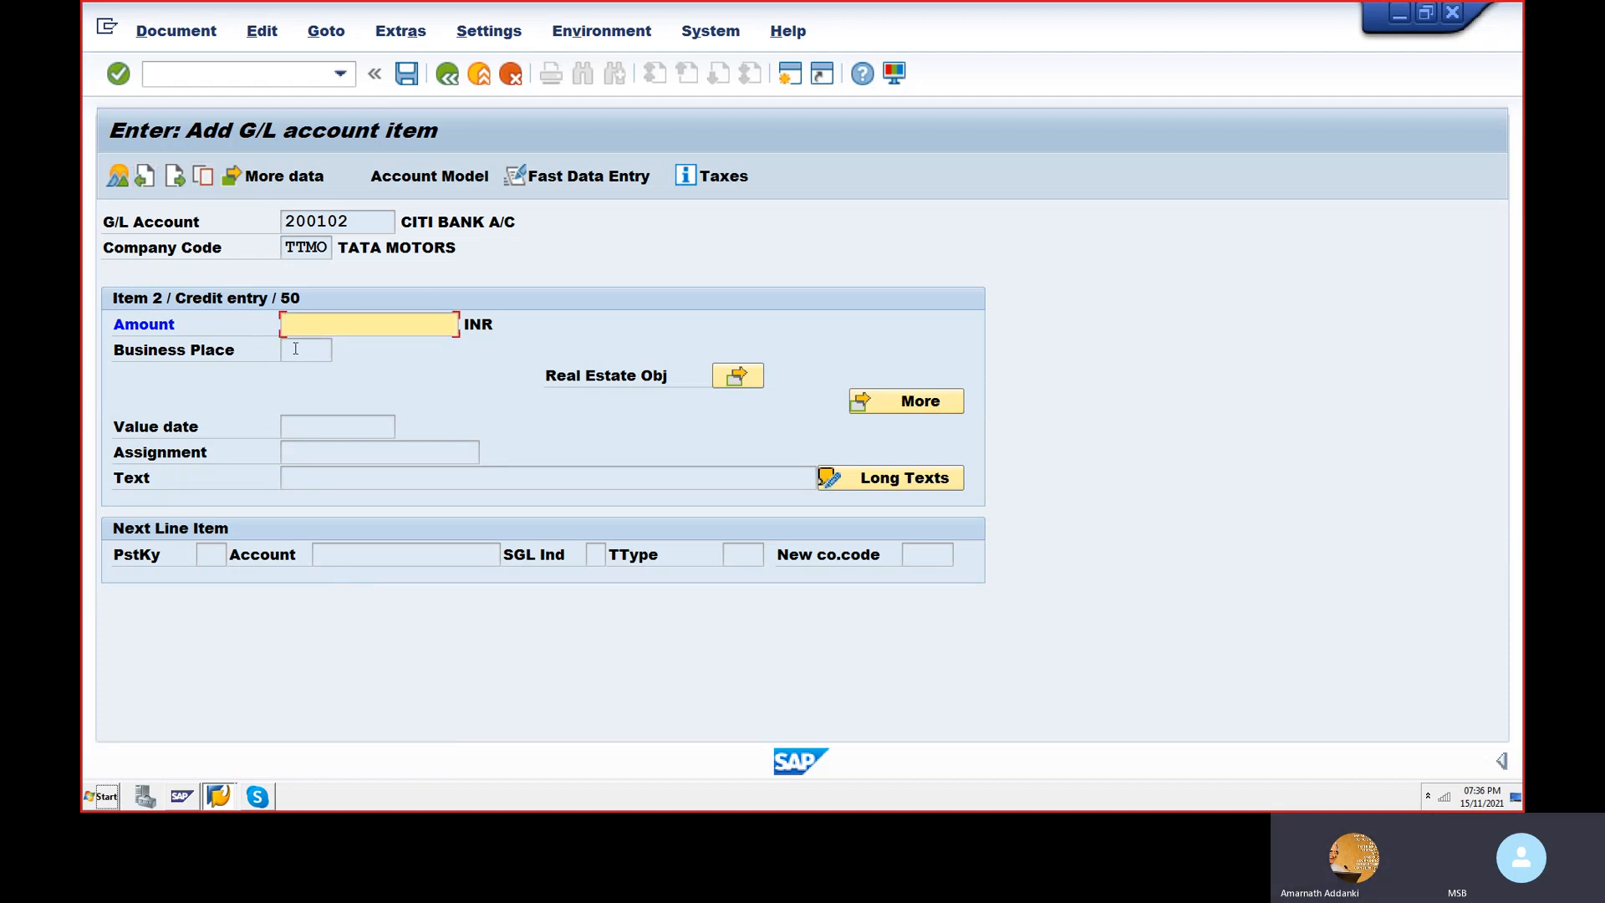
type("1000")
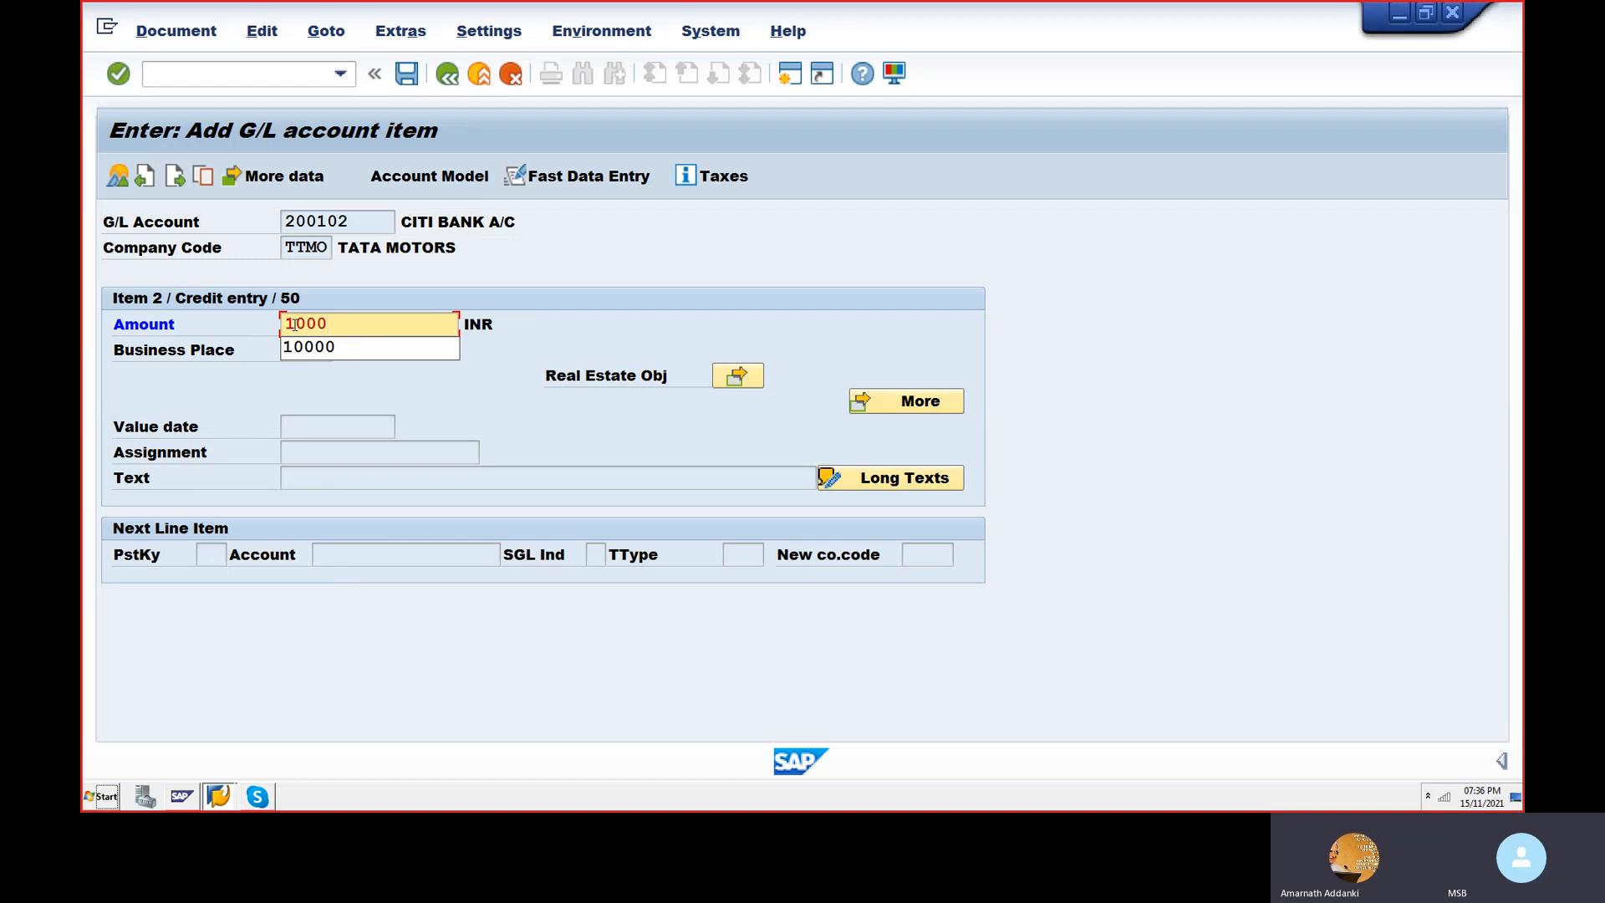
left_click(448, 73)
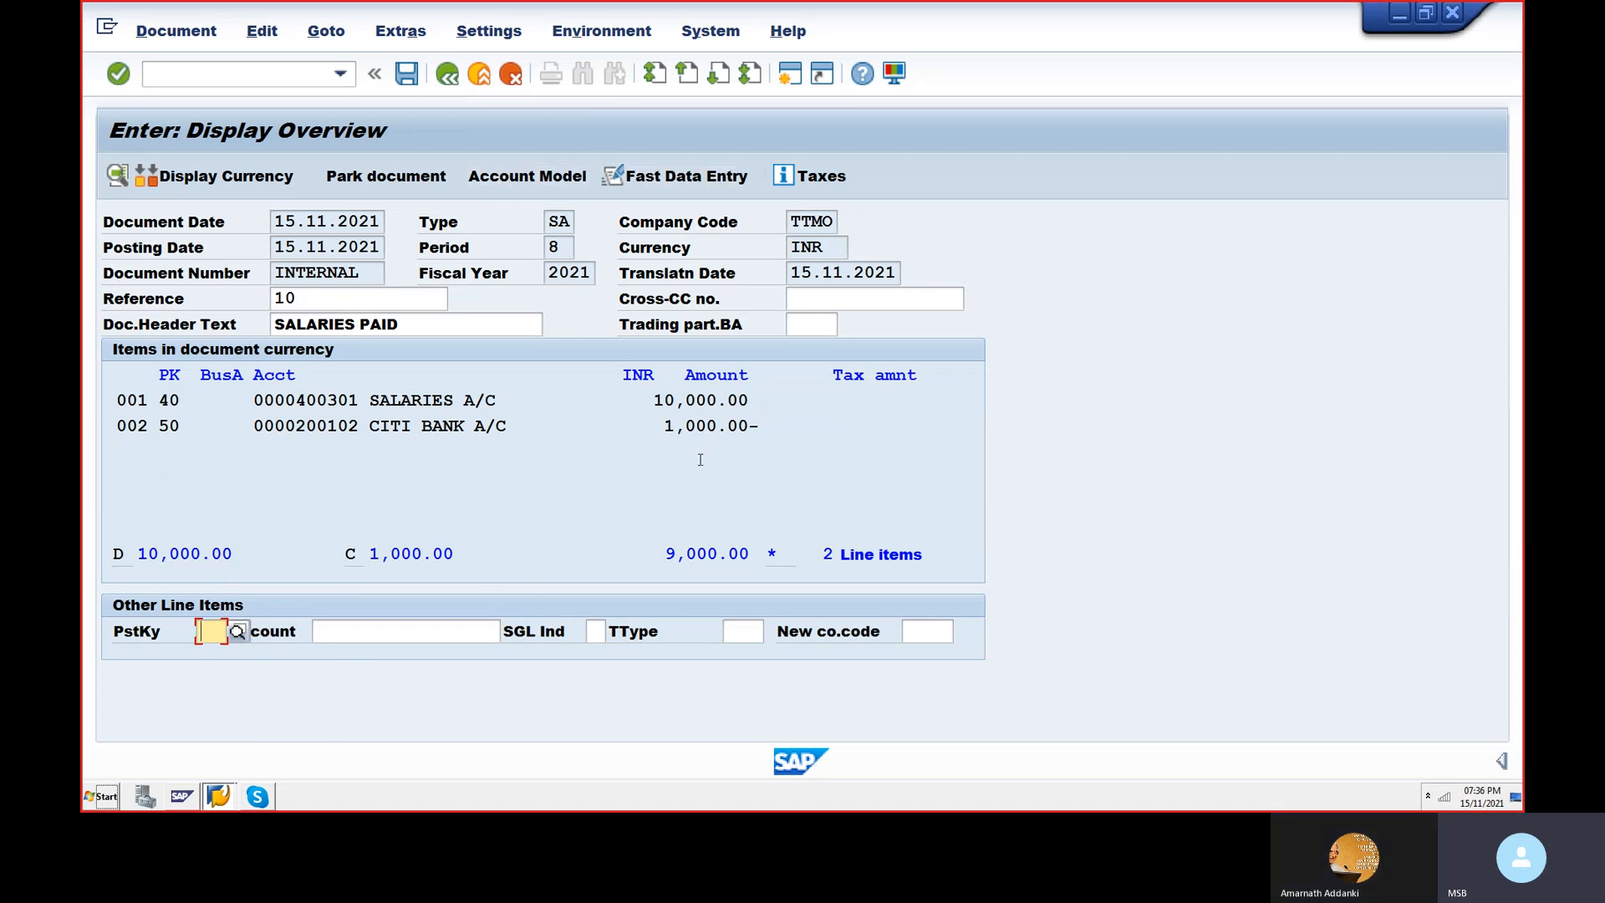
- Reopen the Citi Bank credit item from the overview and set its amount to *
double_click(704, 425)
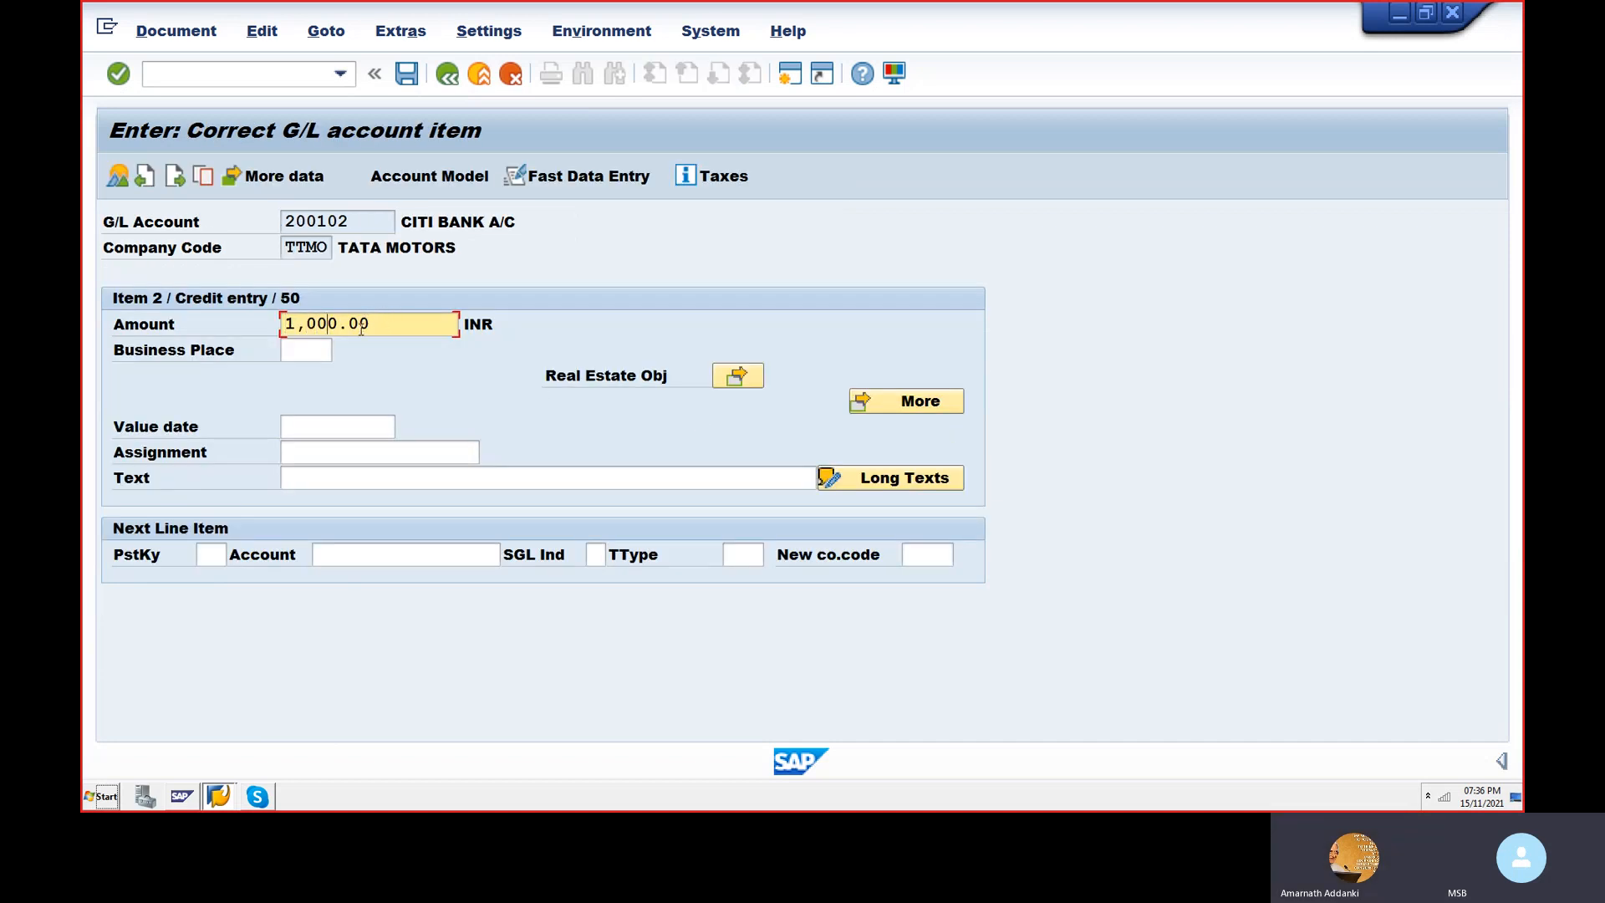
key("BackSpace")
key("Delete")
key("BackSpace")
key("BackSpace")
key("BackSpace")
key("BackSpace")
key("BackSpace")
key("BackSpace")
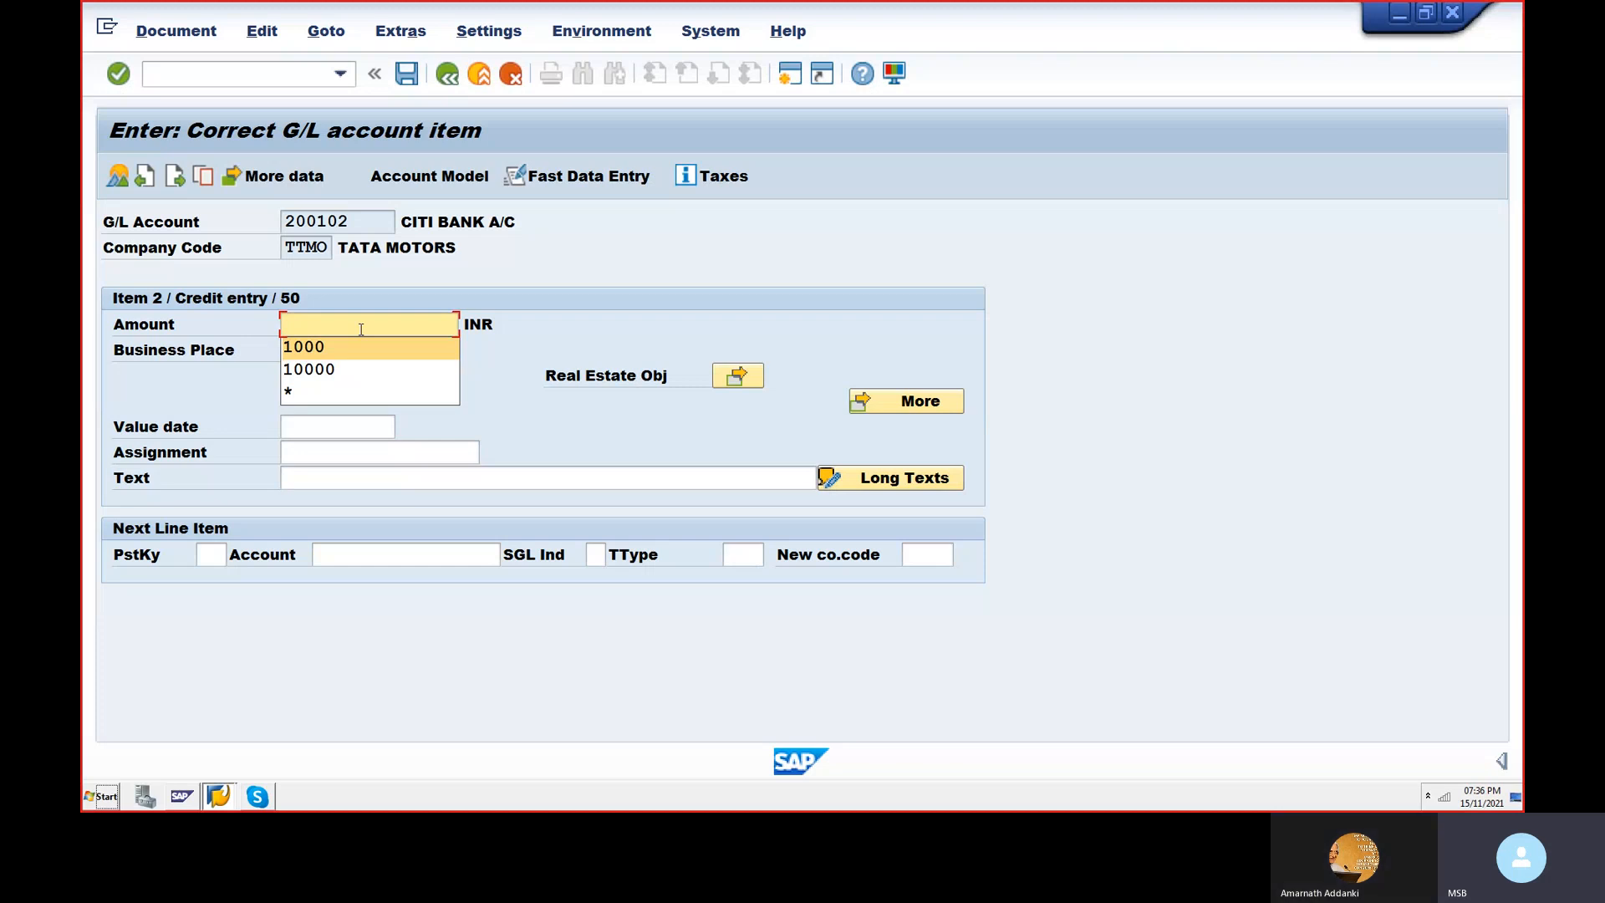
type("*")
- Try to fill the credit item's text with + and simulate the document, and clear the text again
left_click(323, 479)
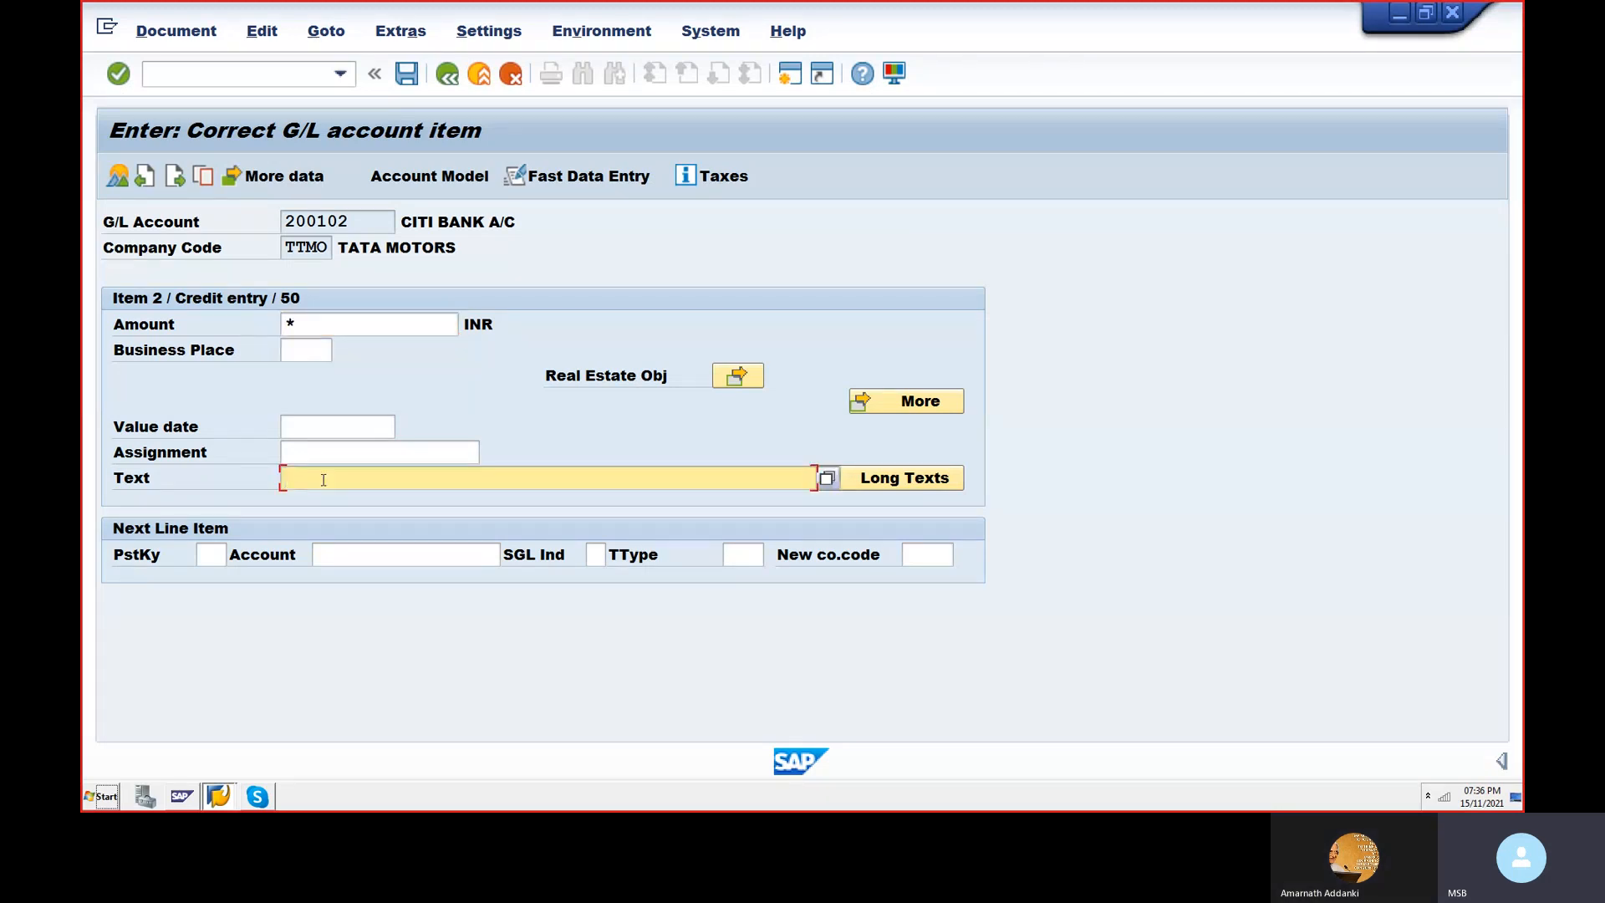
type("+")
key("Return")
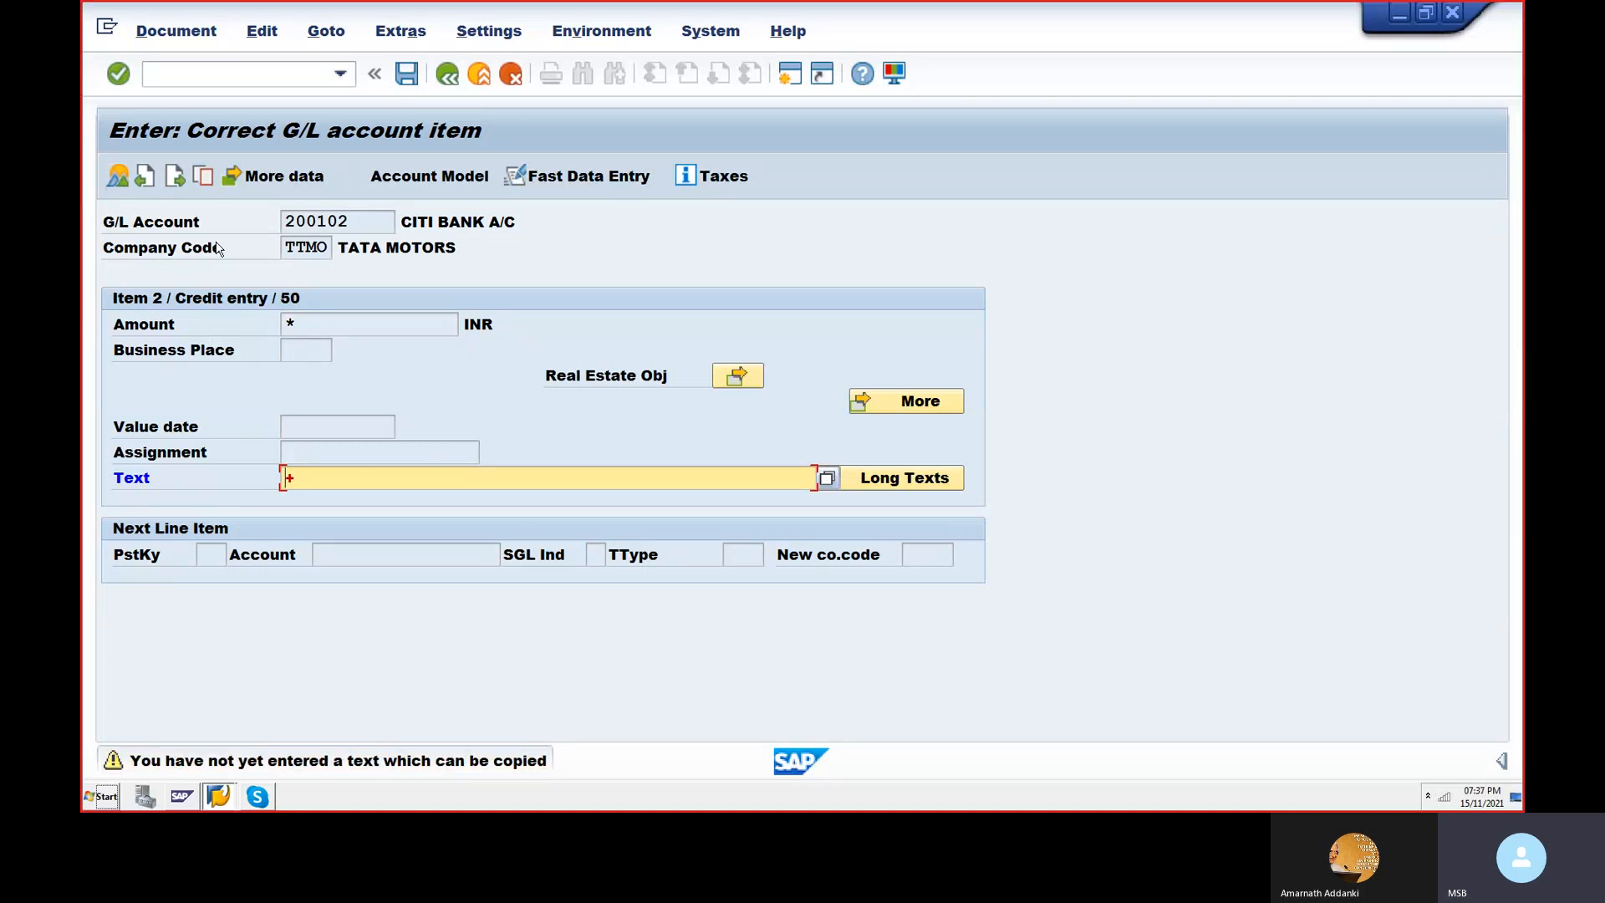
left_click(182, 40)
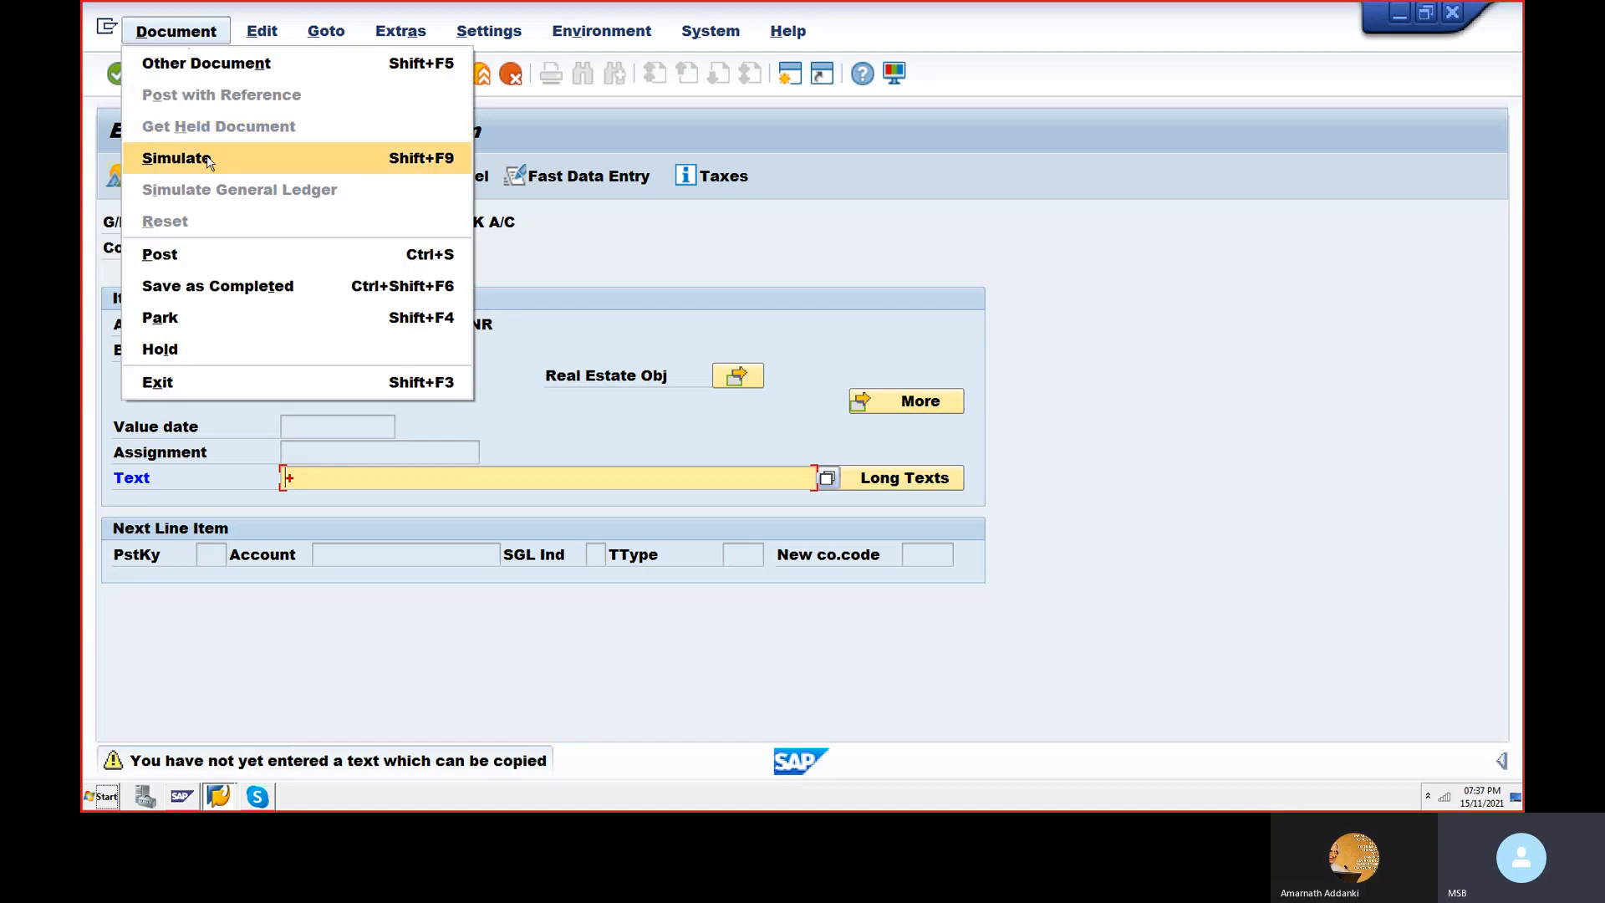
left_click(209, 160)
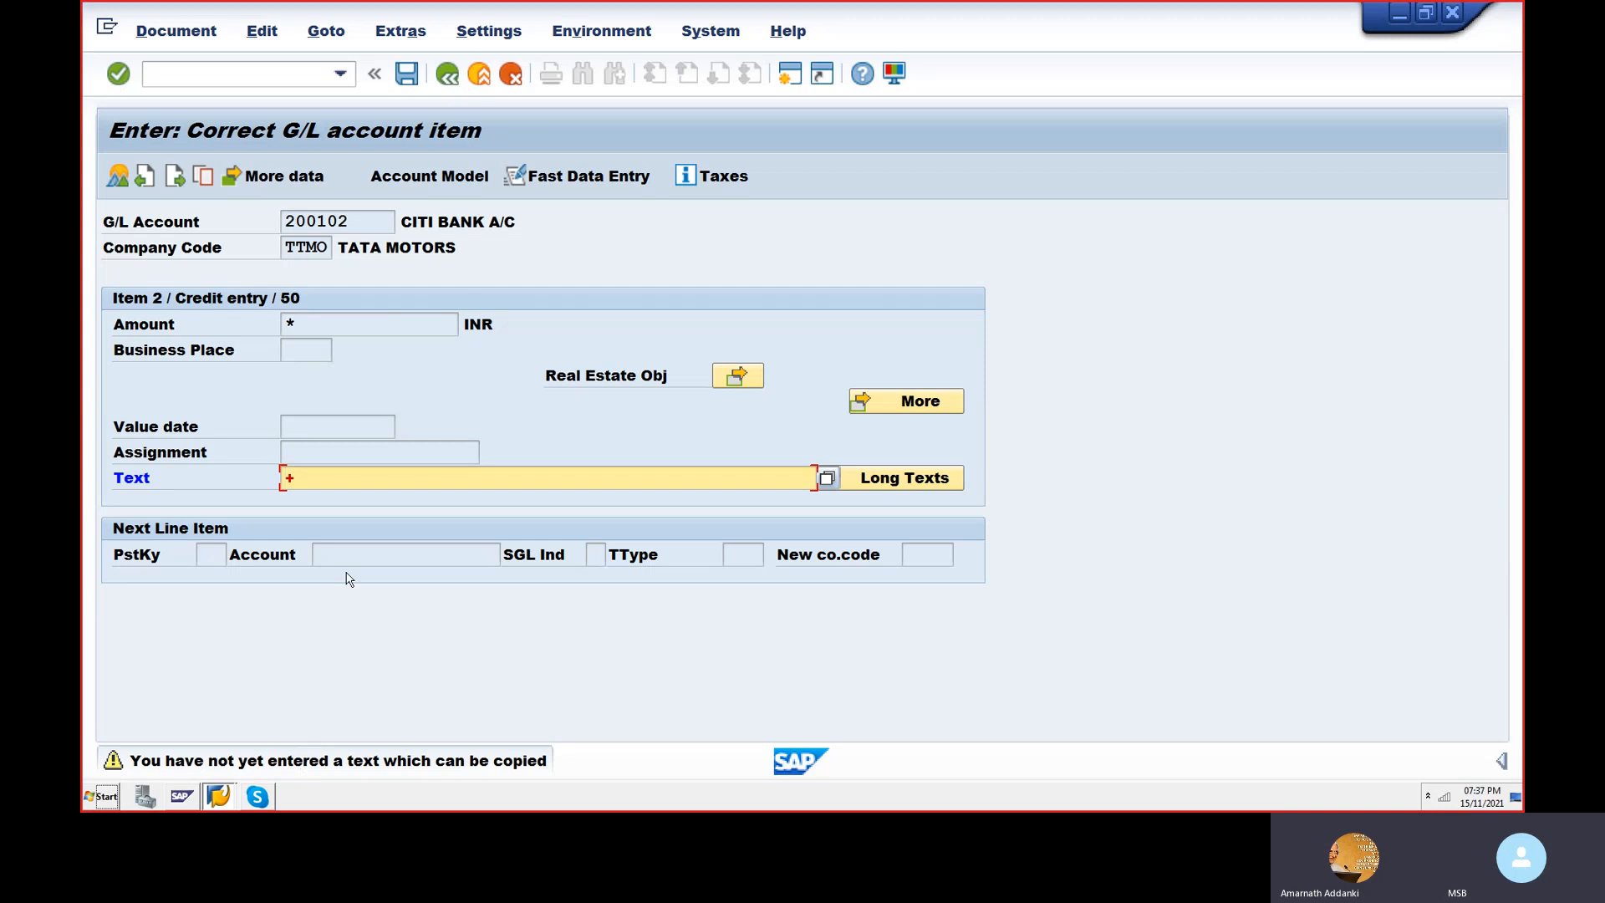
left_click(334, 481)
key("BackSpace")
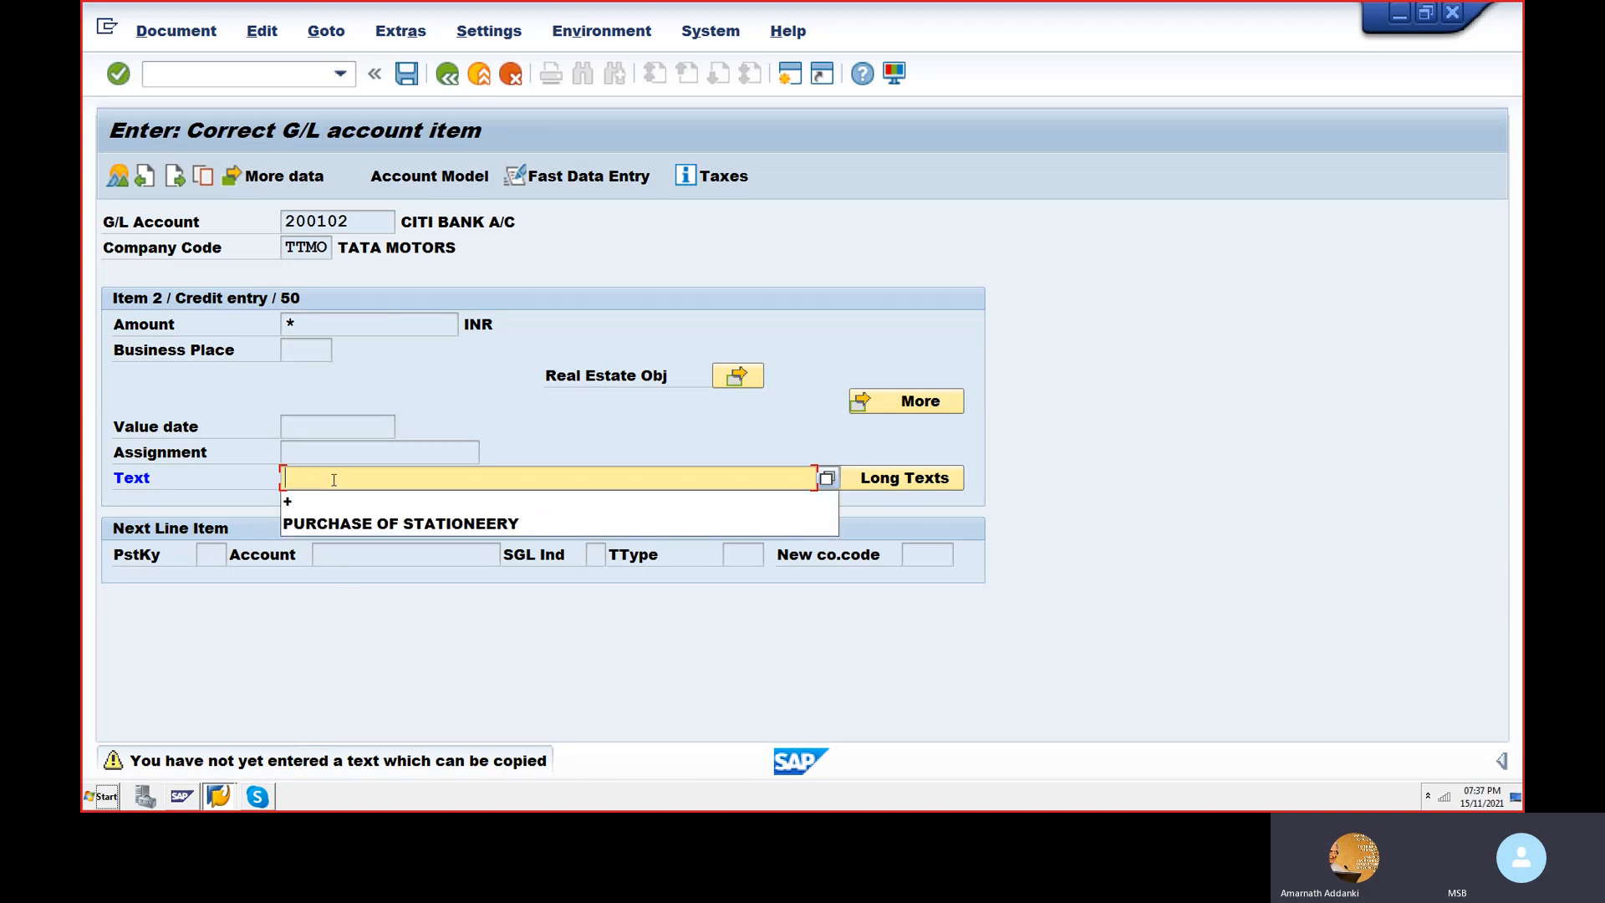
- Simulate the salaries payment document and post it
left_click(165, 45)
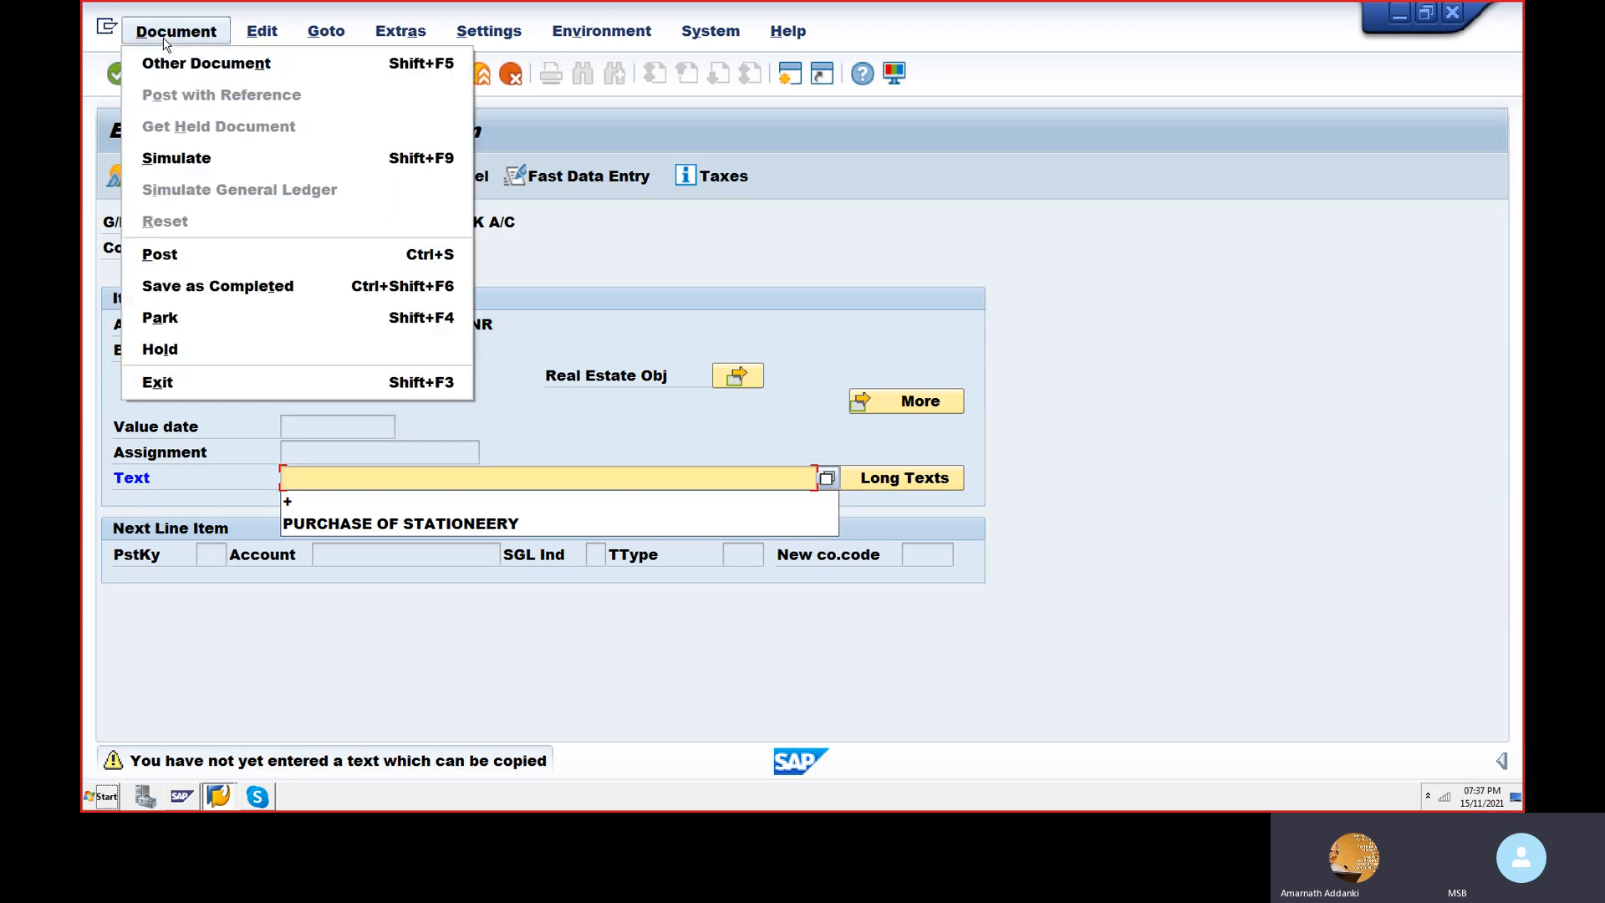
left_click(176, 158)
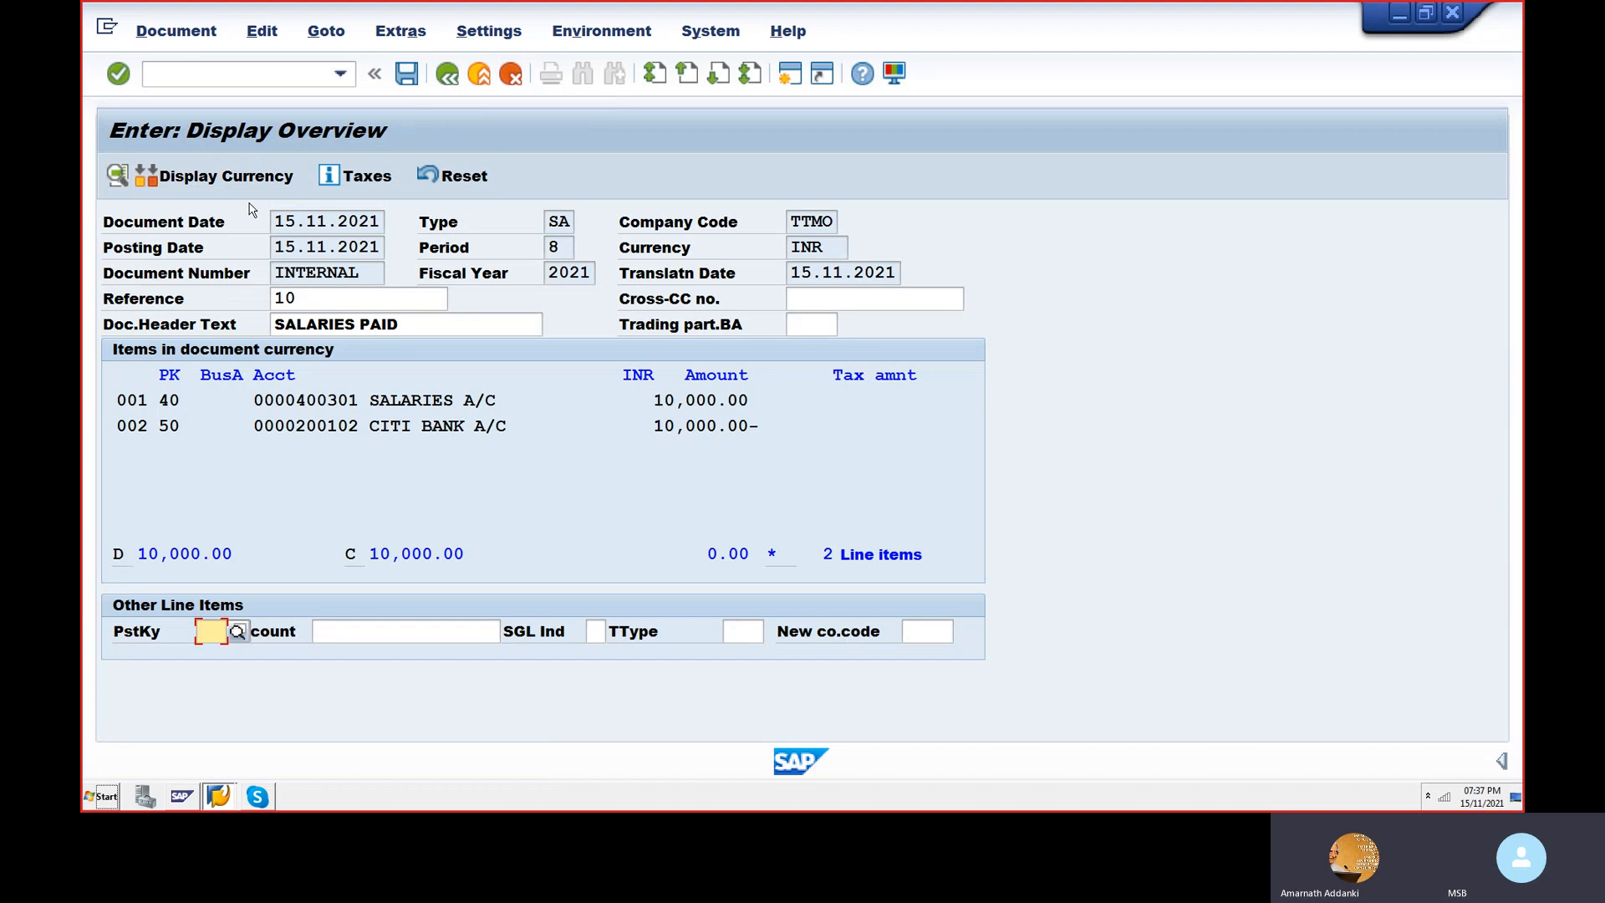
left_click(405, 77)
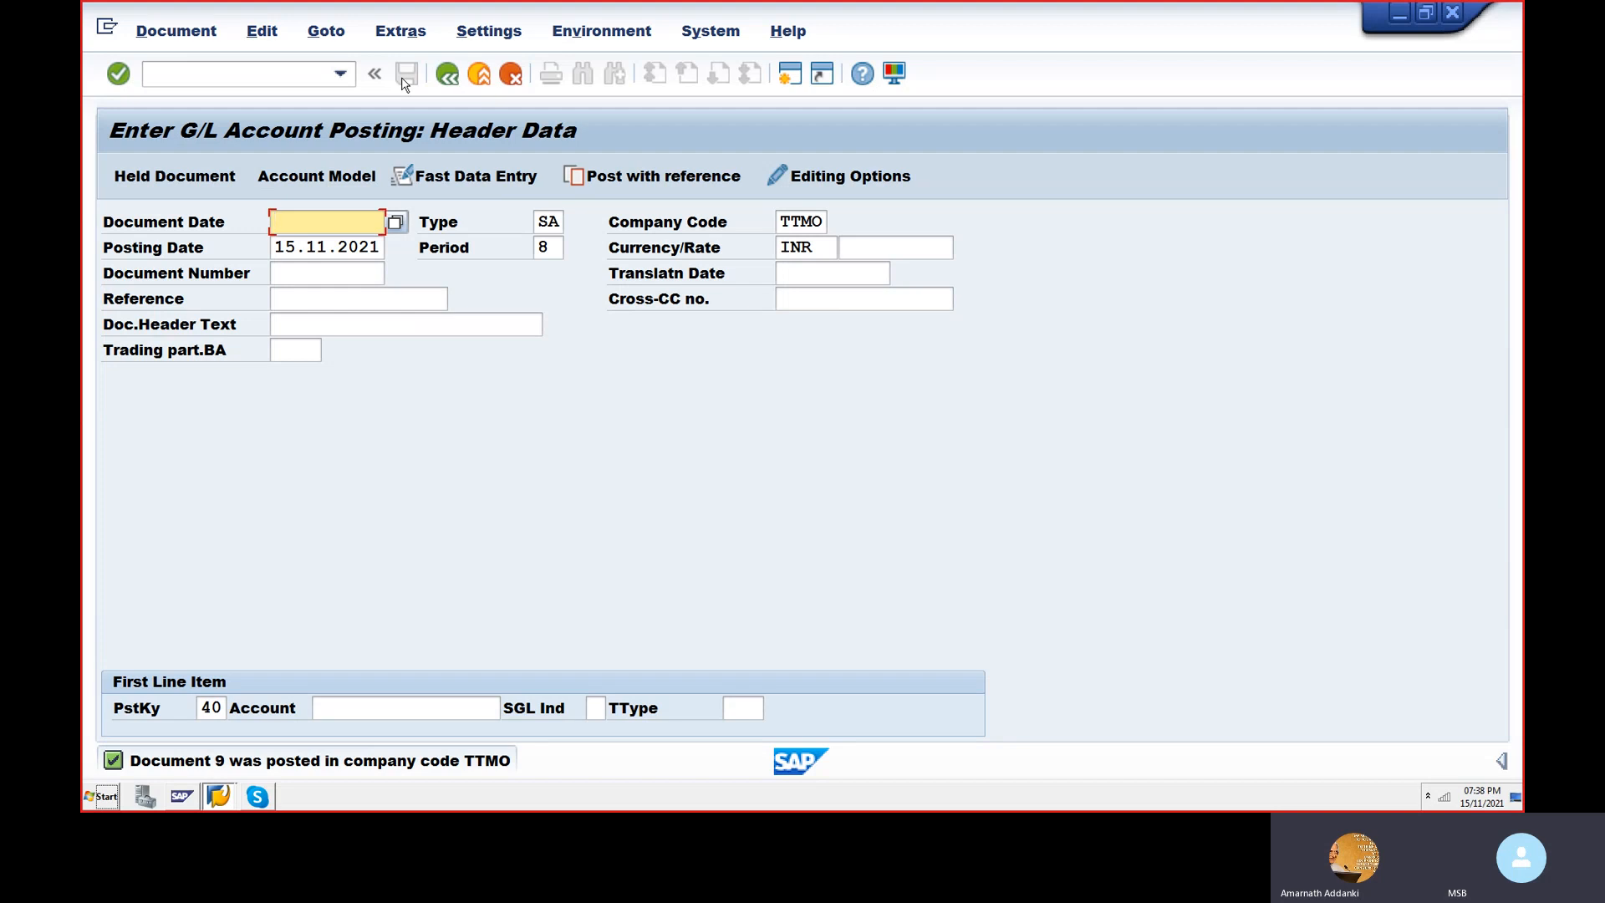
- Switch to transaction FB50 for entering a G/L account document
left_click(326, 32)
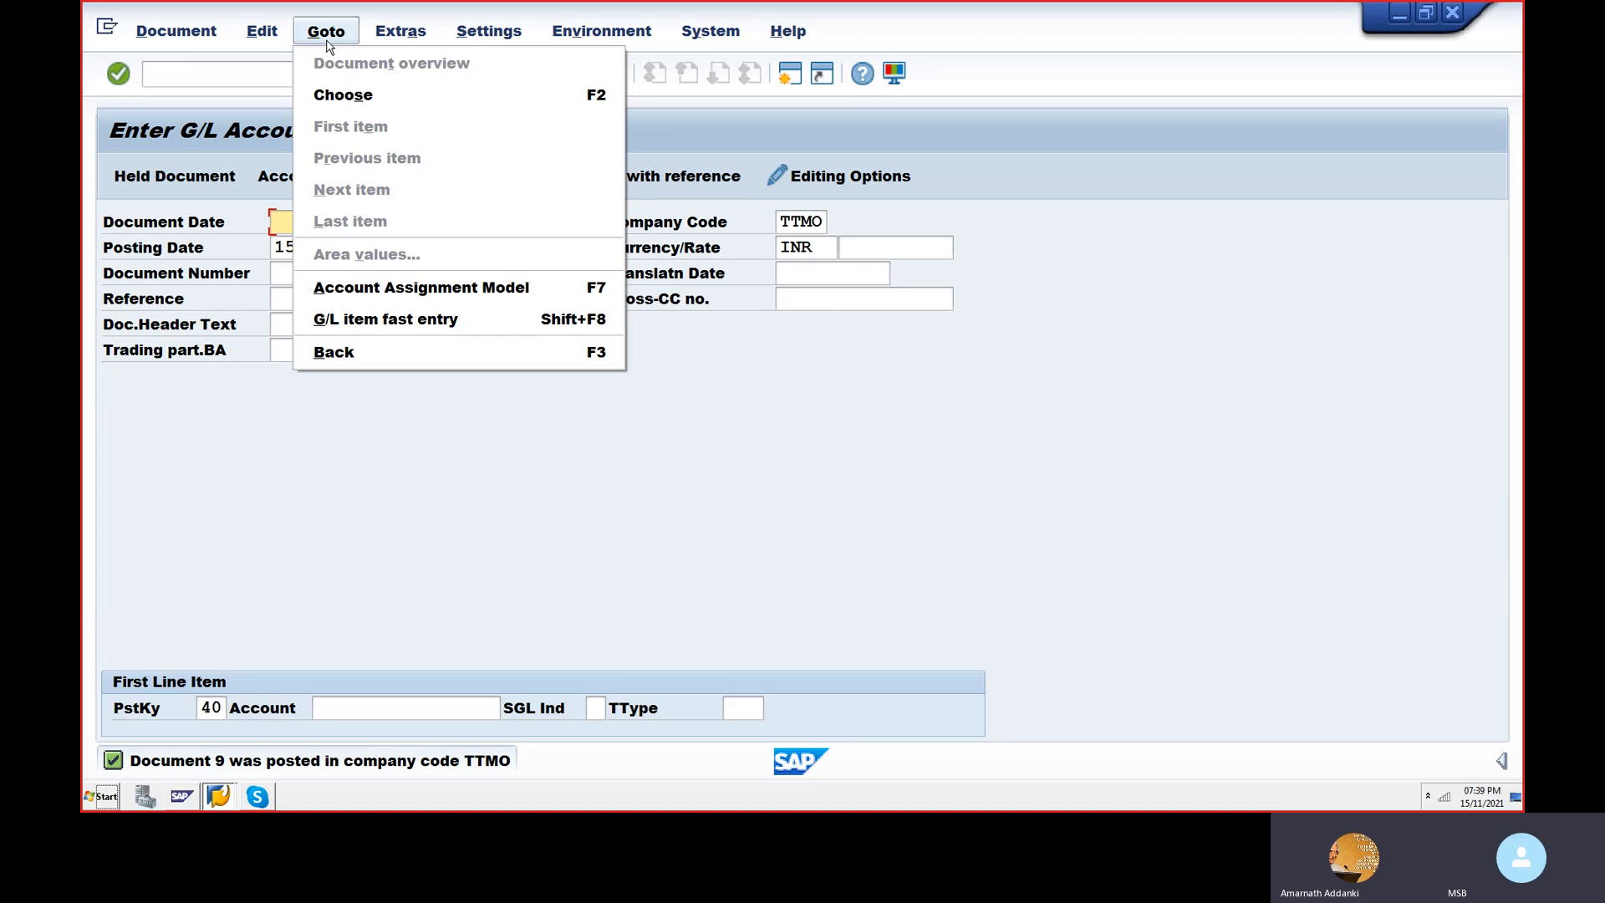
left_click(222, 77)
left_click(223, 74)
type("/N")
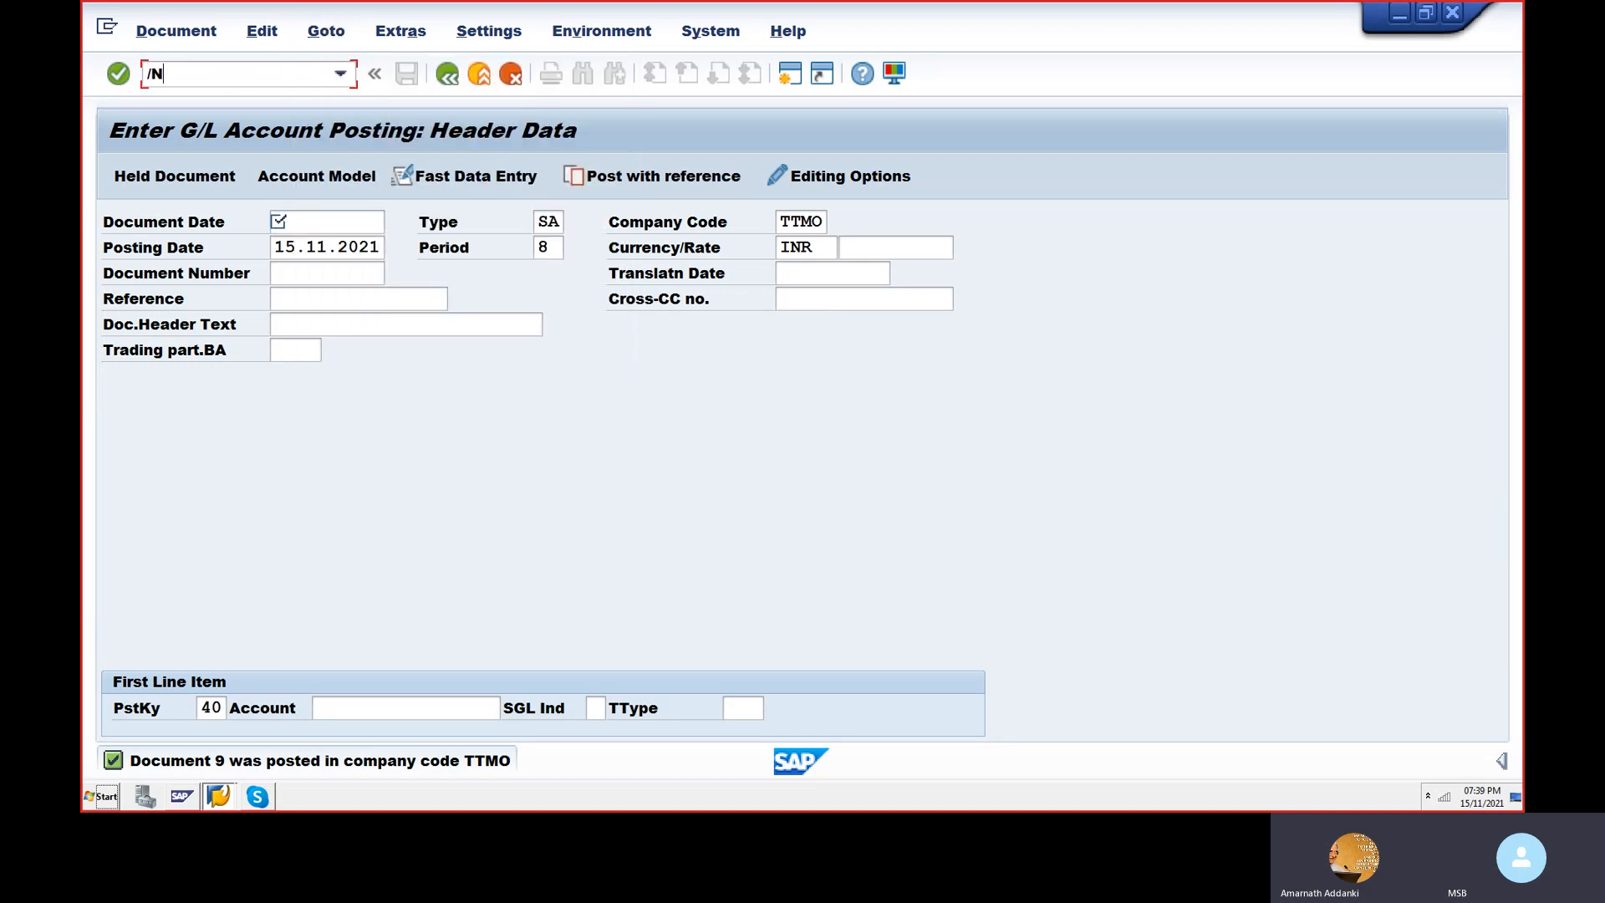
type("FB50")
key("Return")
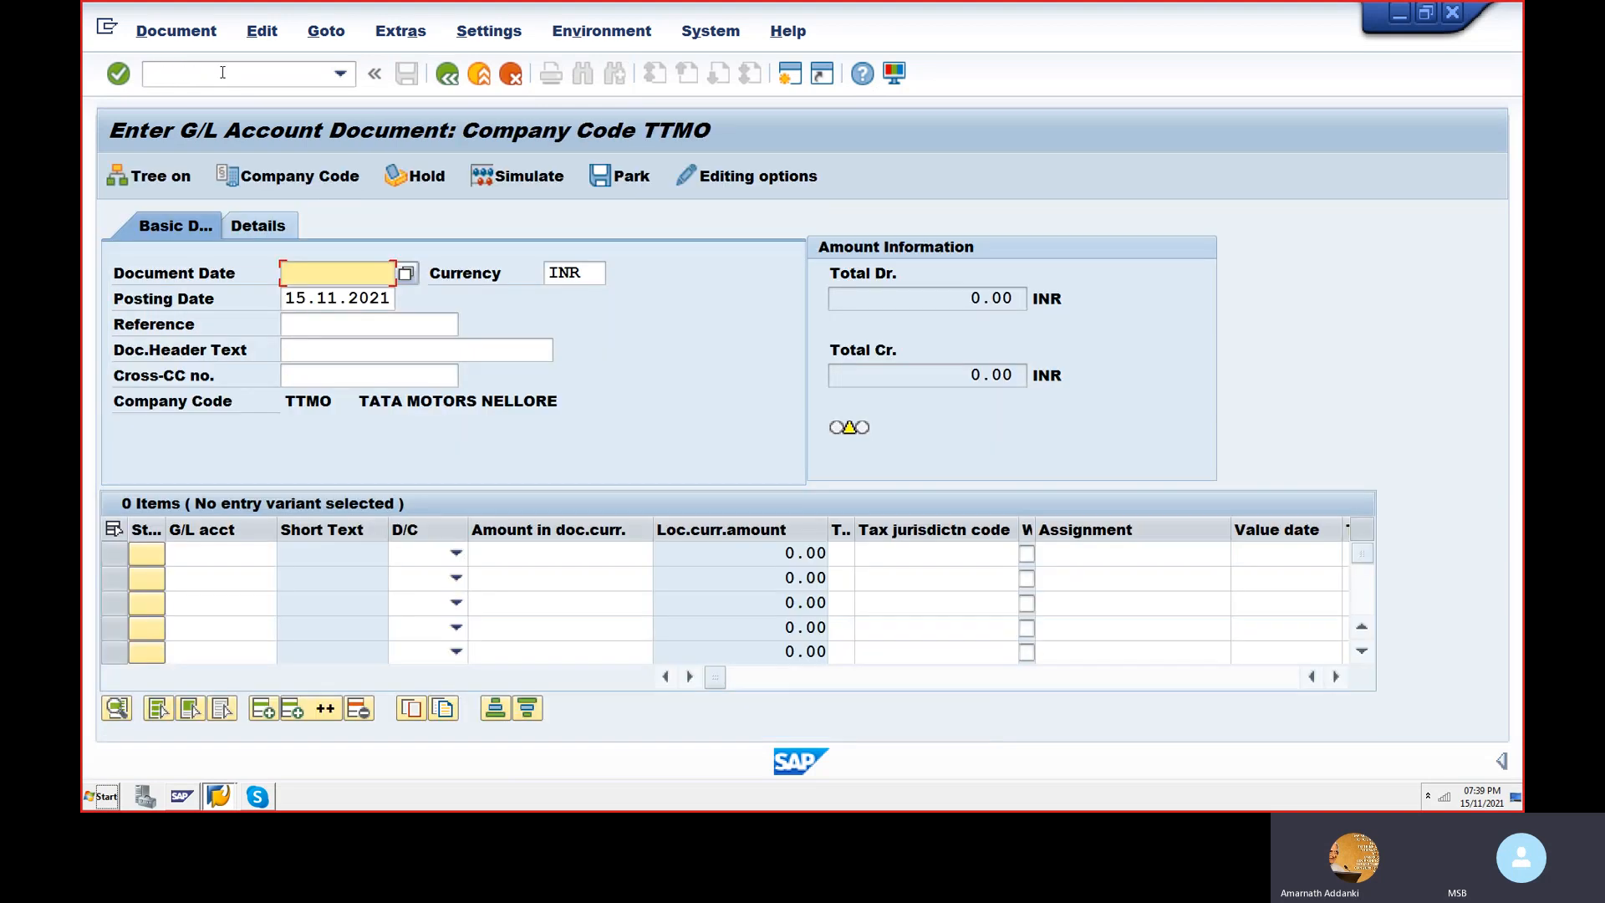
- Start Post with Reference using document 9 of company code TTMO, fiscal year 2021, with no flow control options, and load its header data
left_click(326, 31)
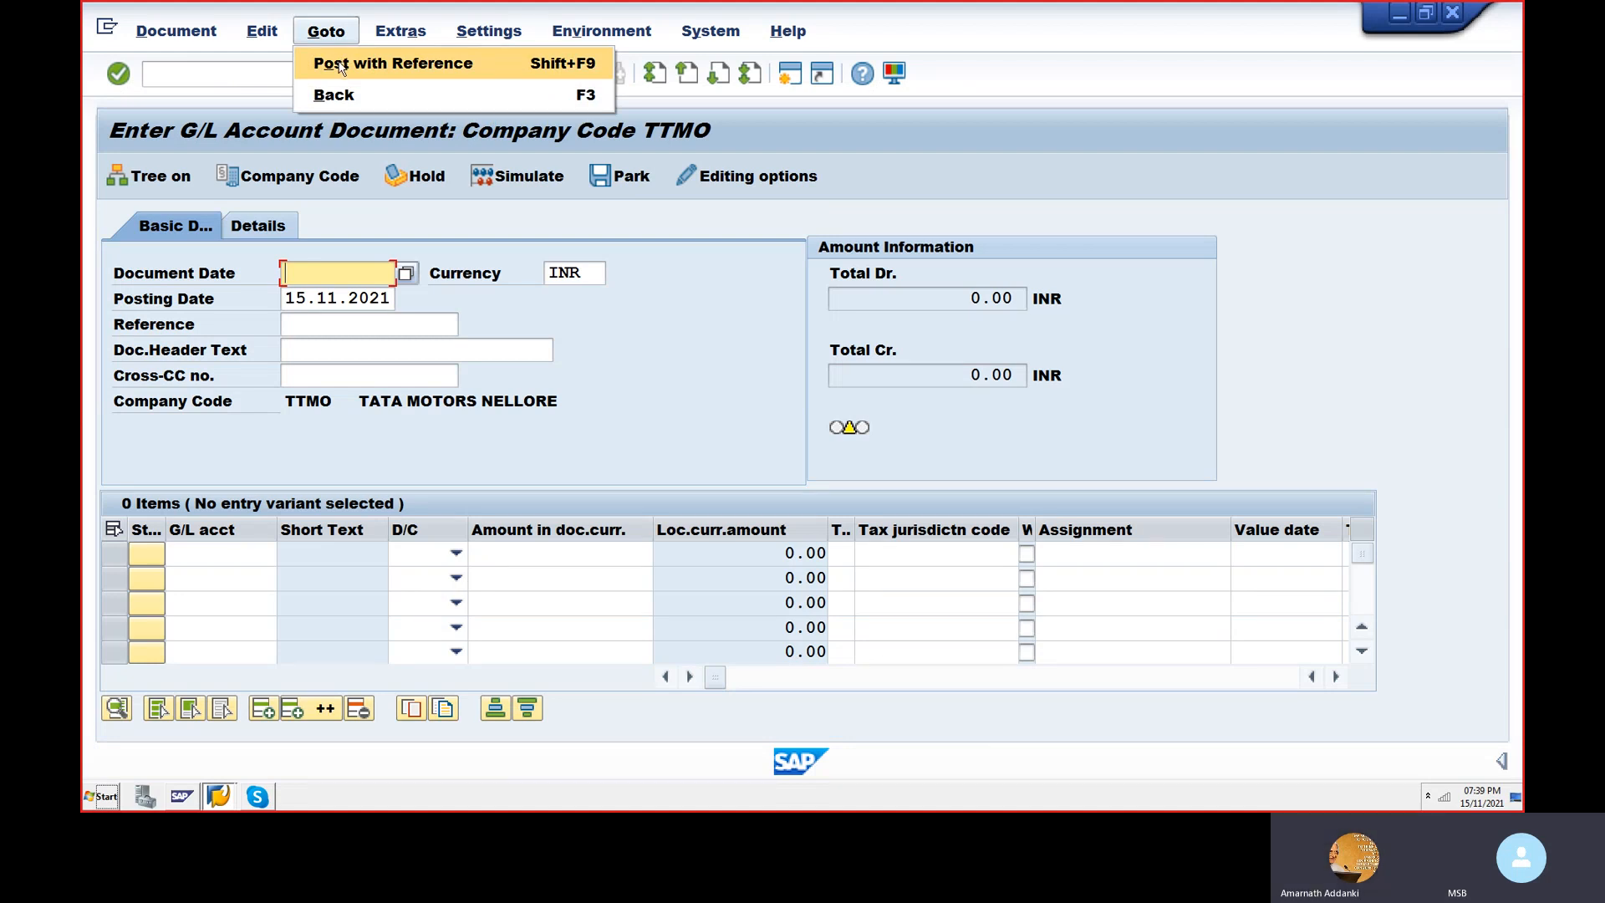
left_click(341, 64)
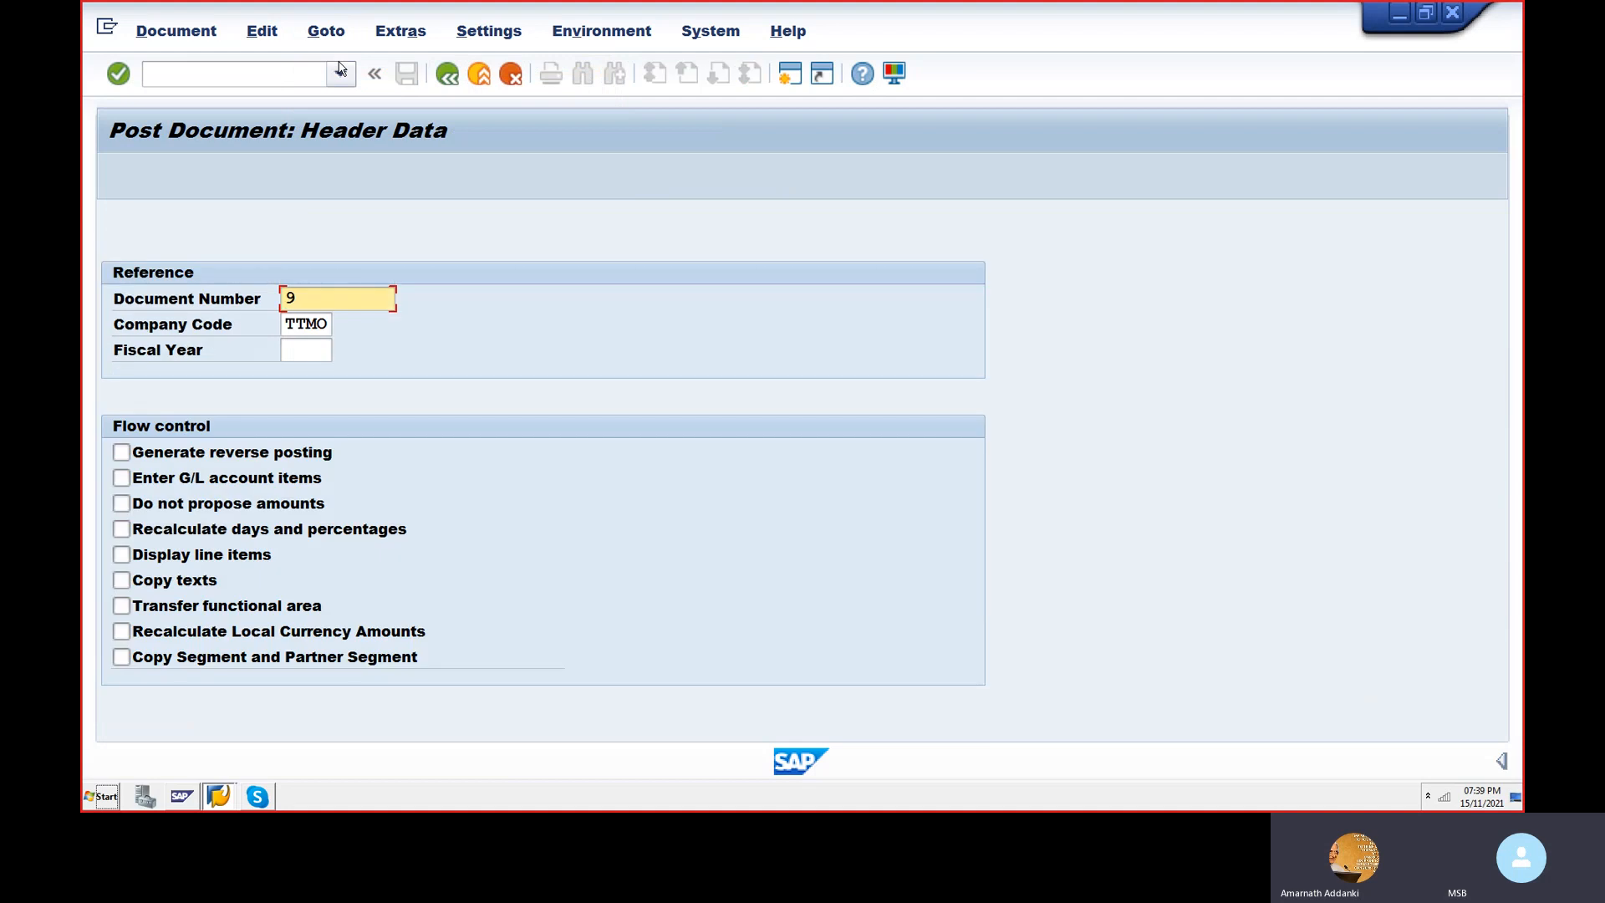
left_click(309, 349)
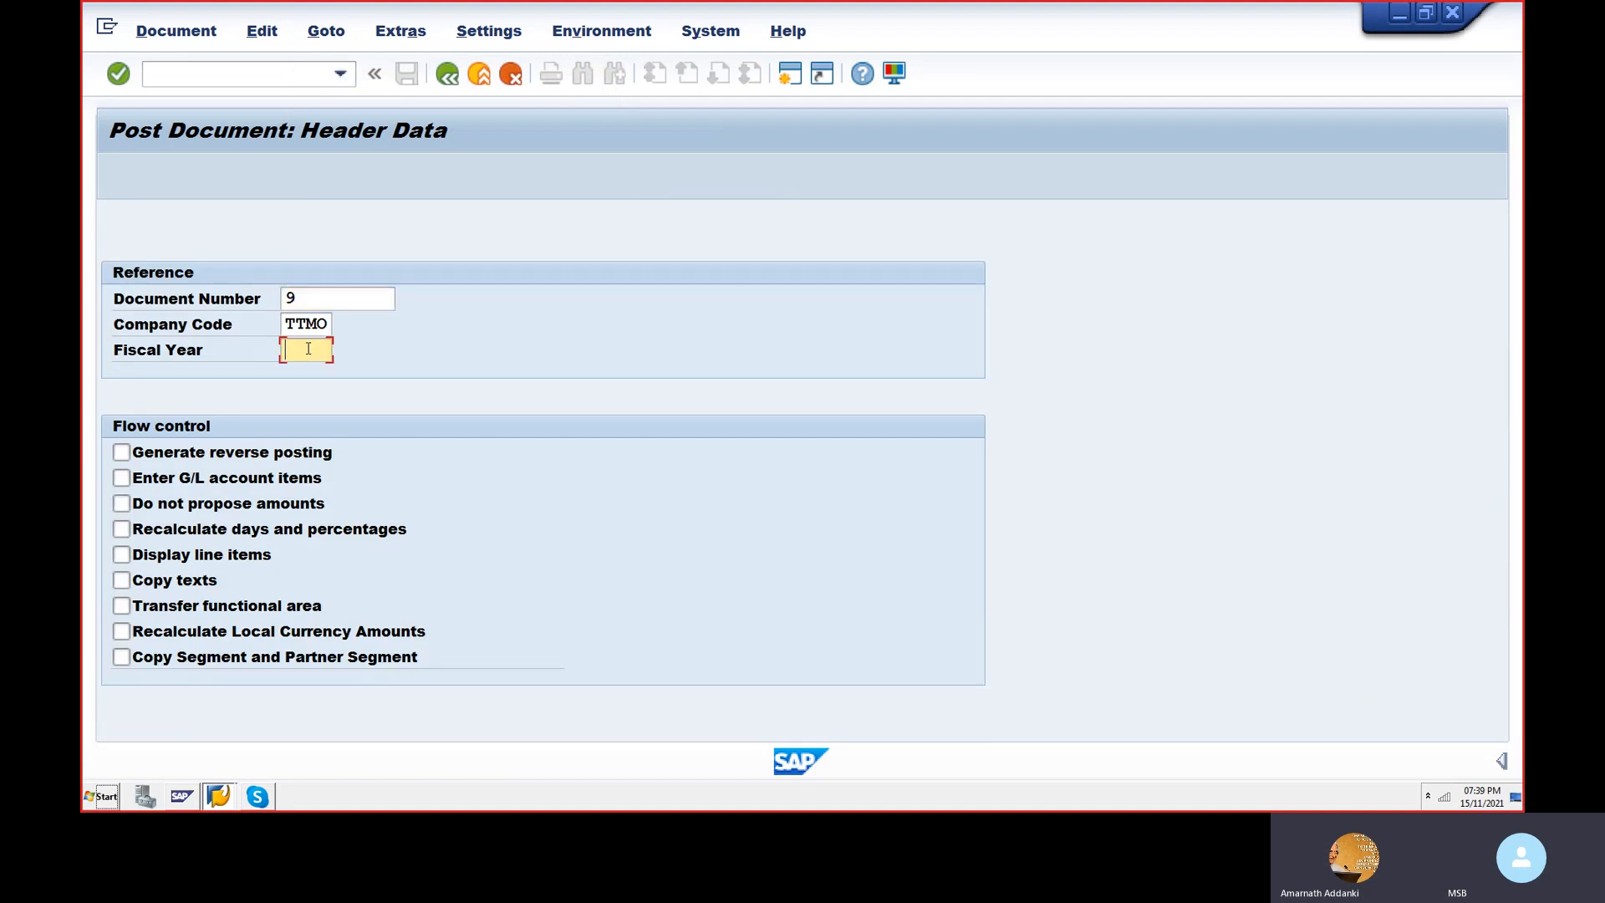
type("2021")
left_click(121, 478)
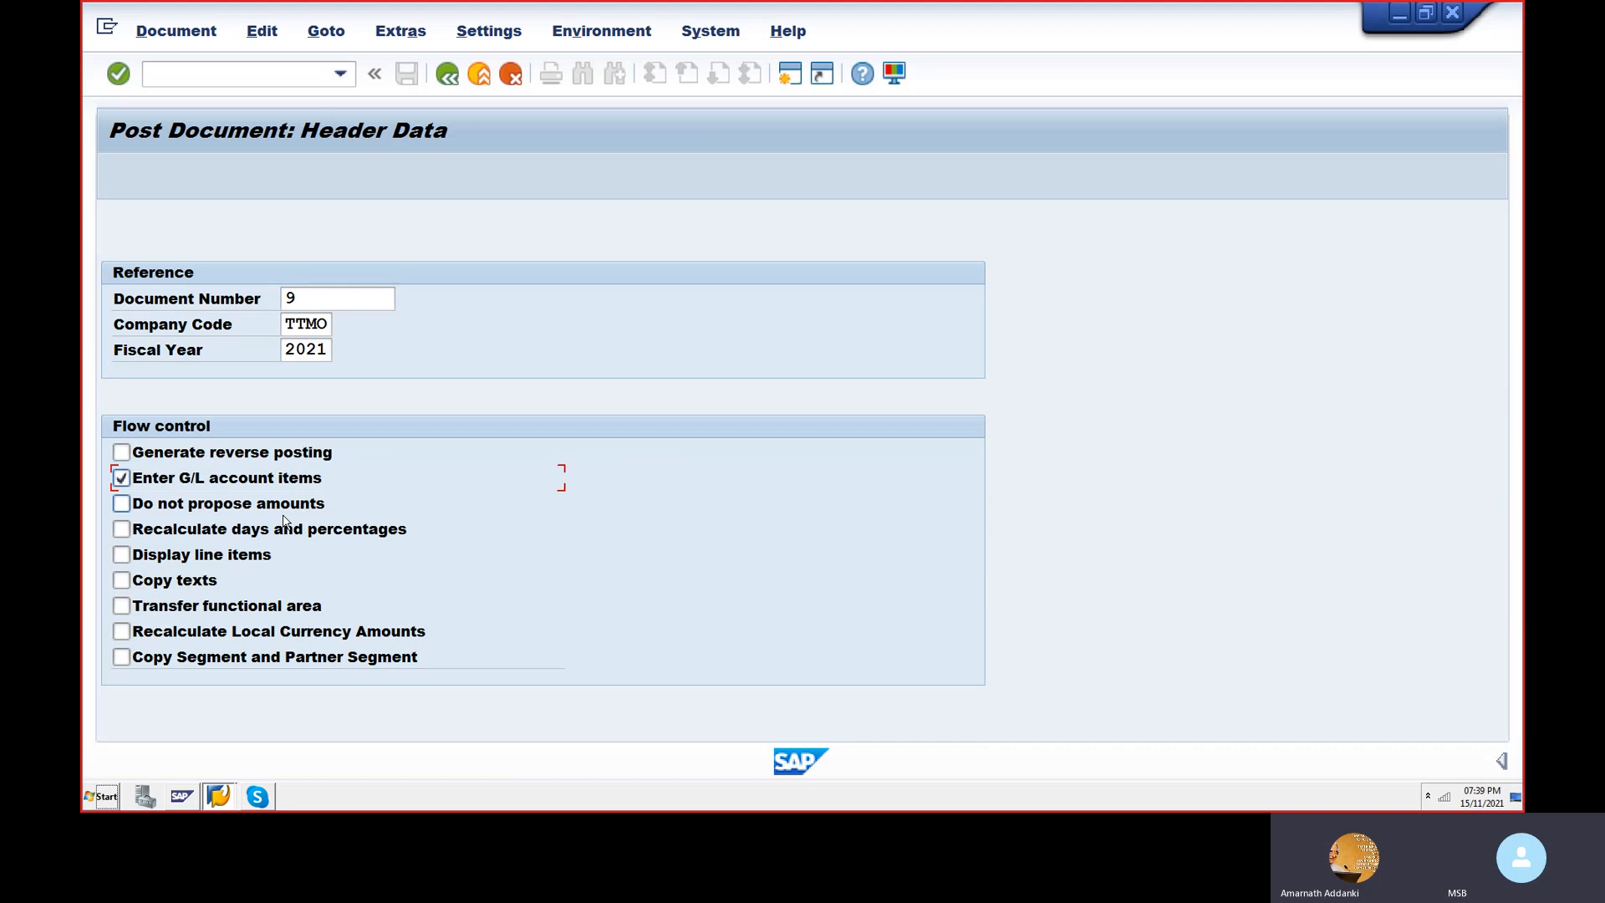
left_click(122, 478)
key("Return")
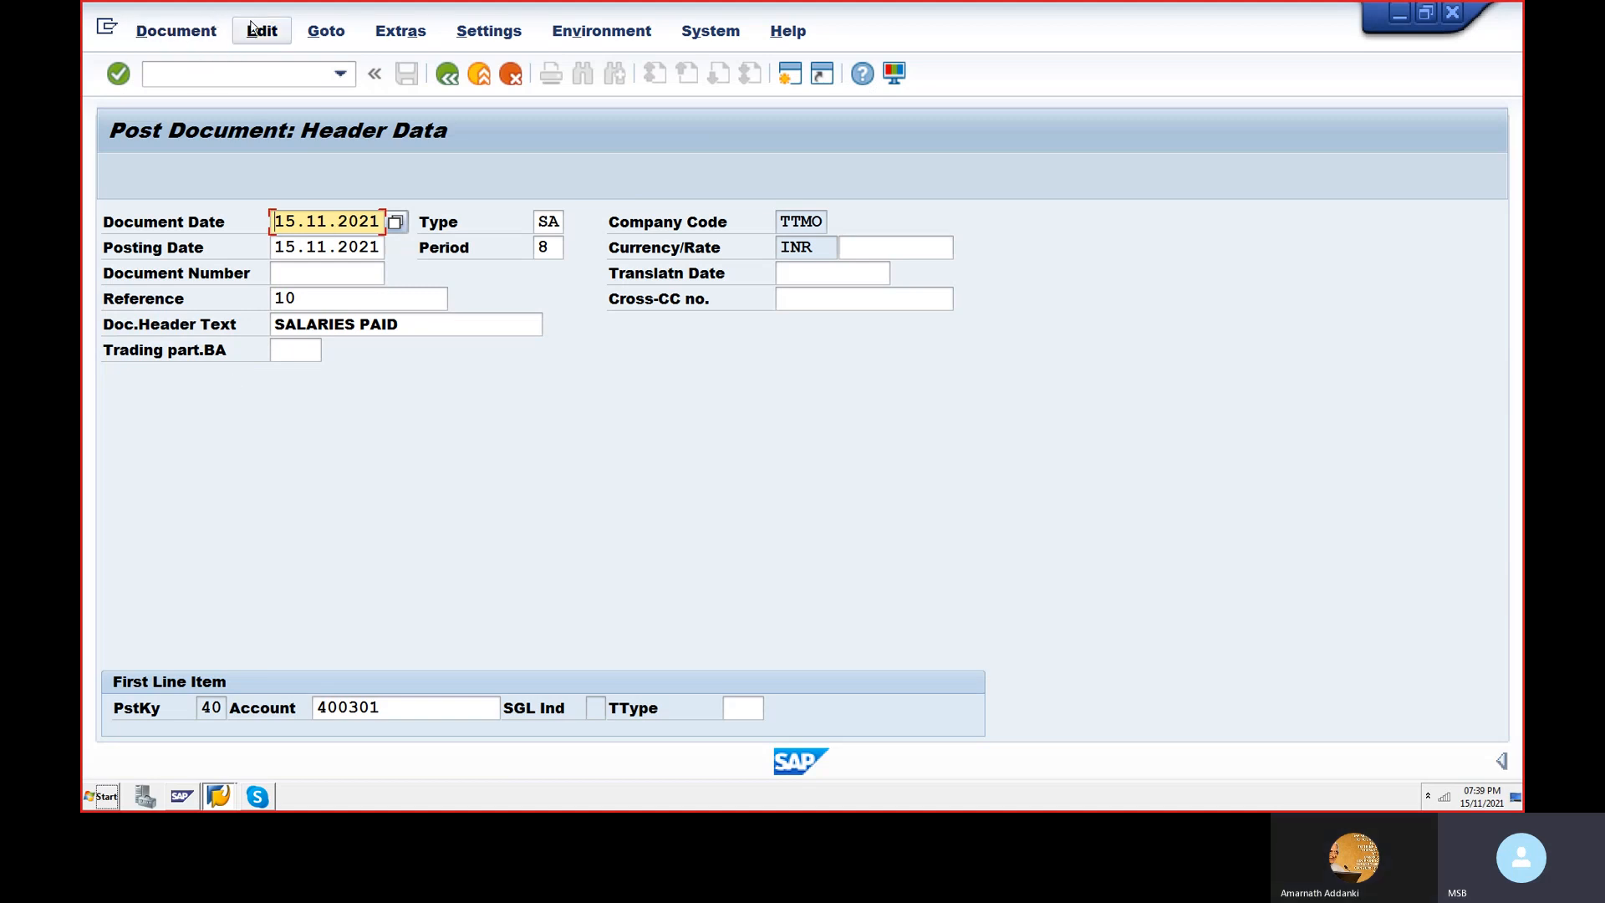
left_click(192, 31)
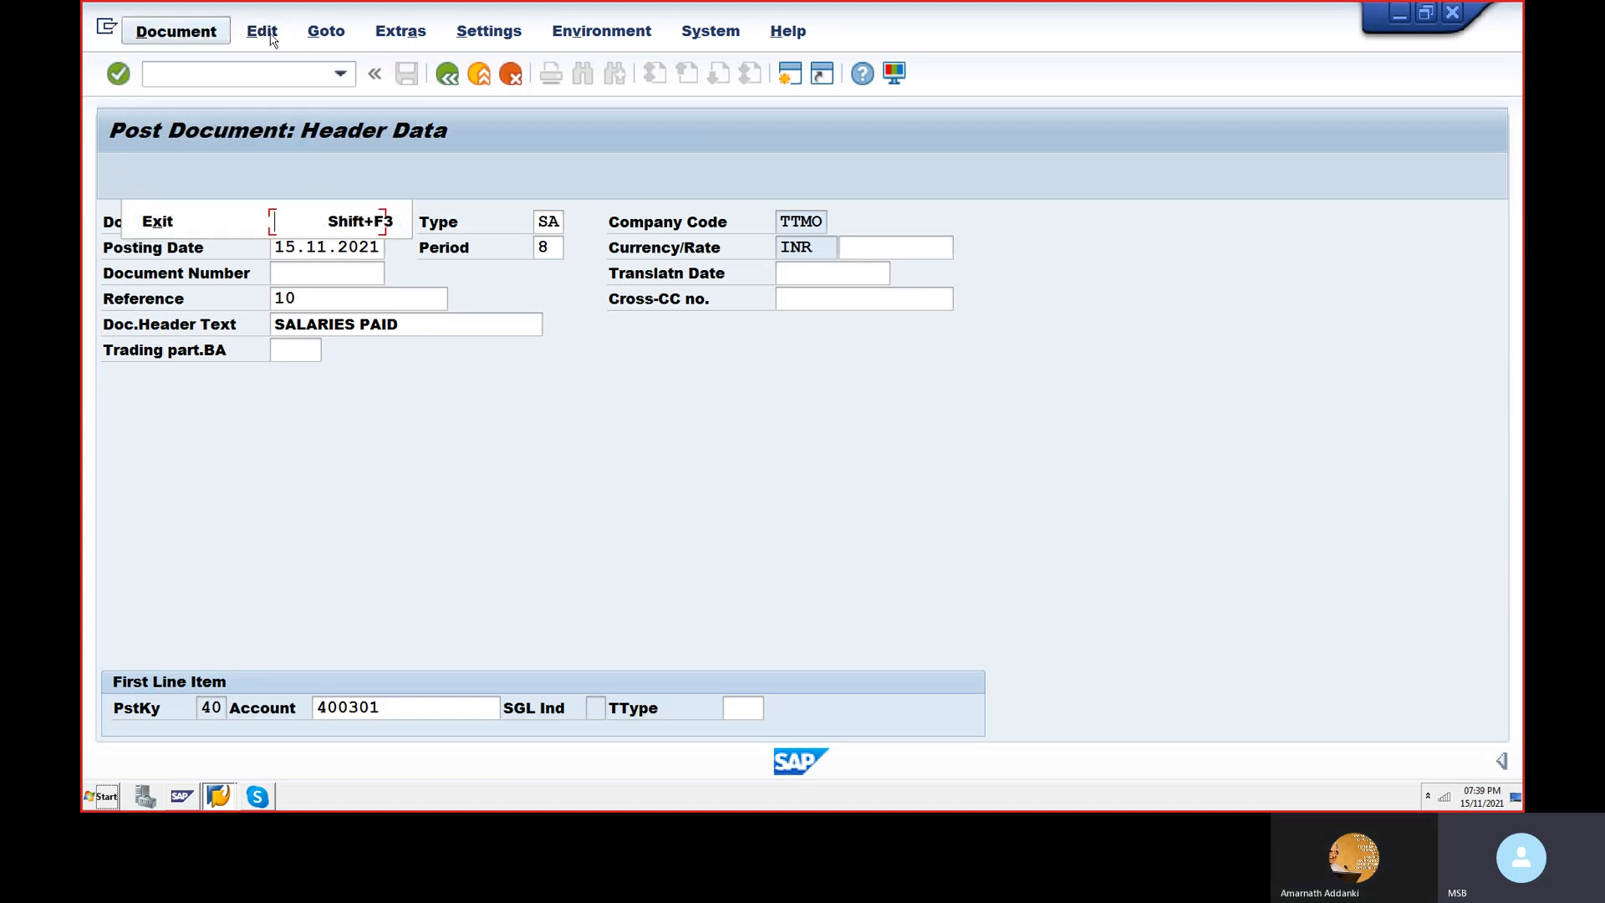
mouse_move(262, 46)
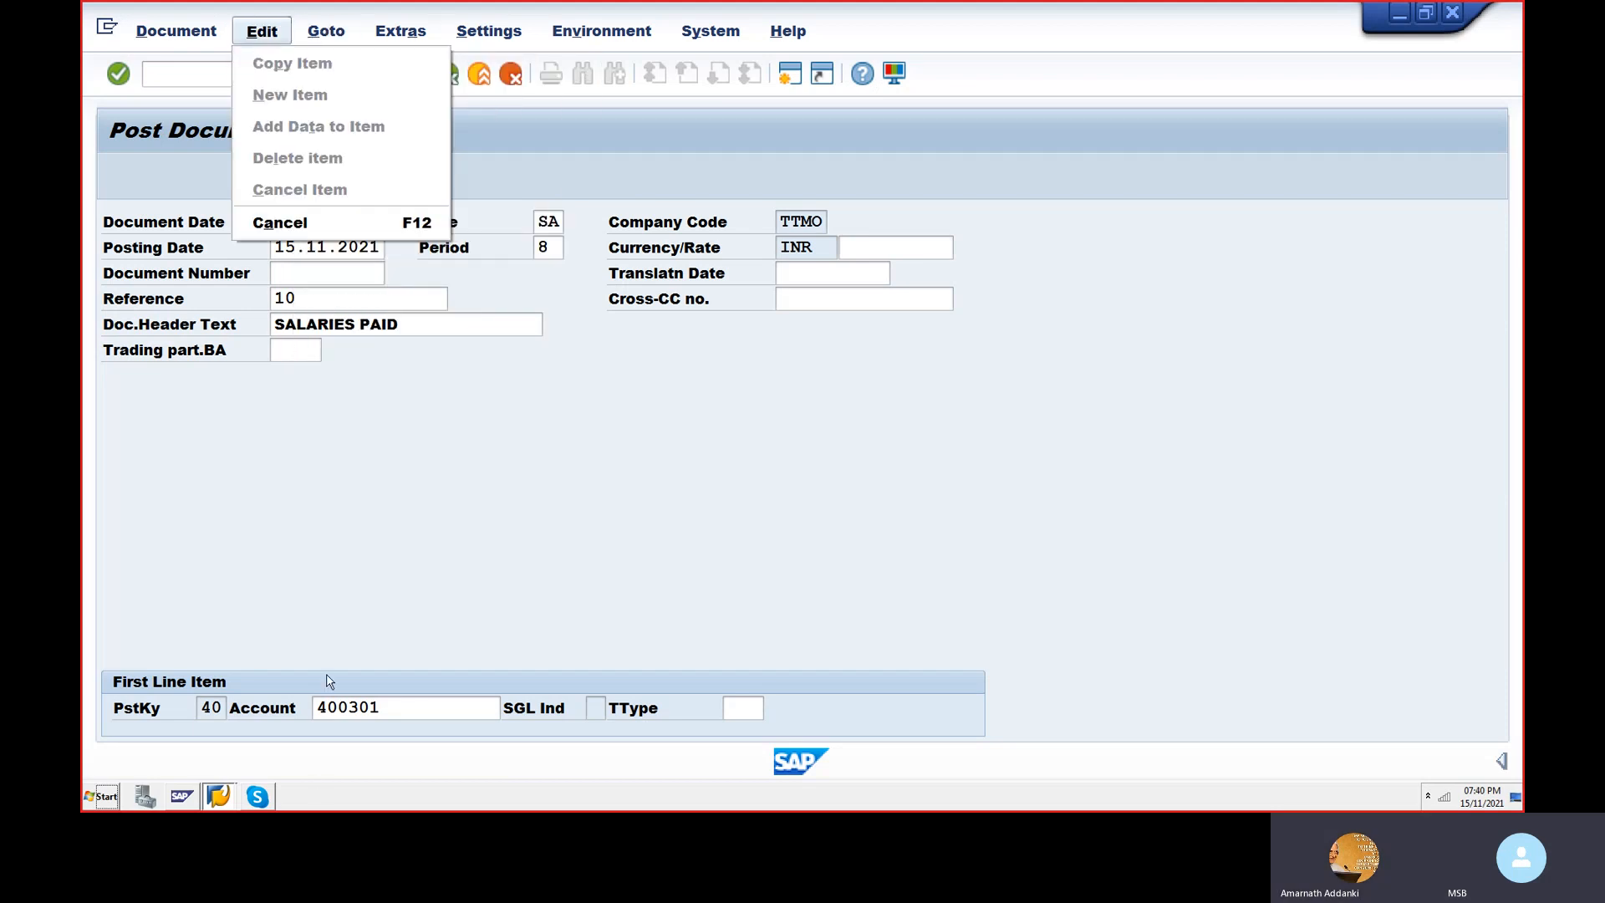
left_click(330, 628)
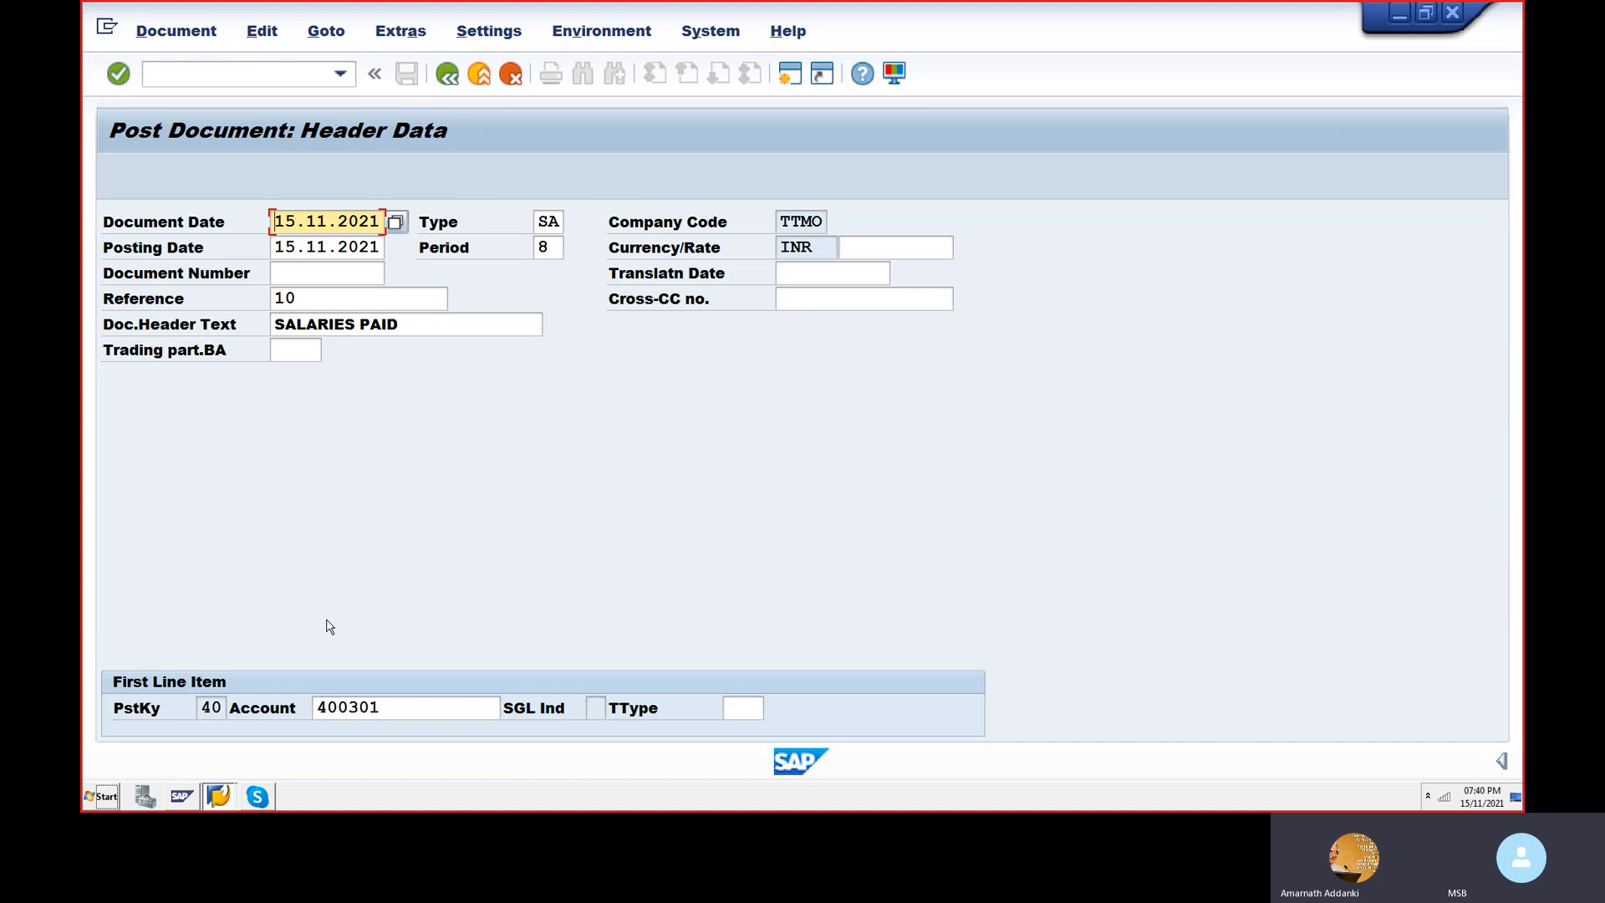
- Accept the copied header data, post the new salaries document from its overview and close the posting message
key("Return")
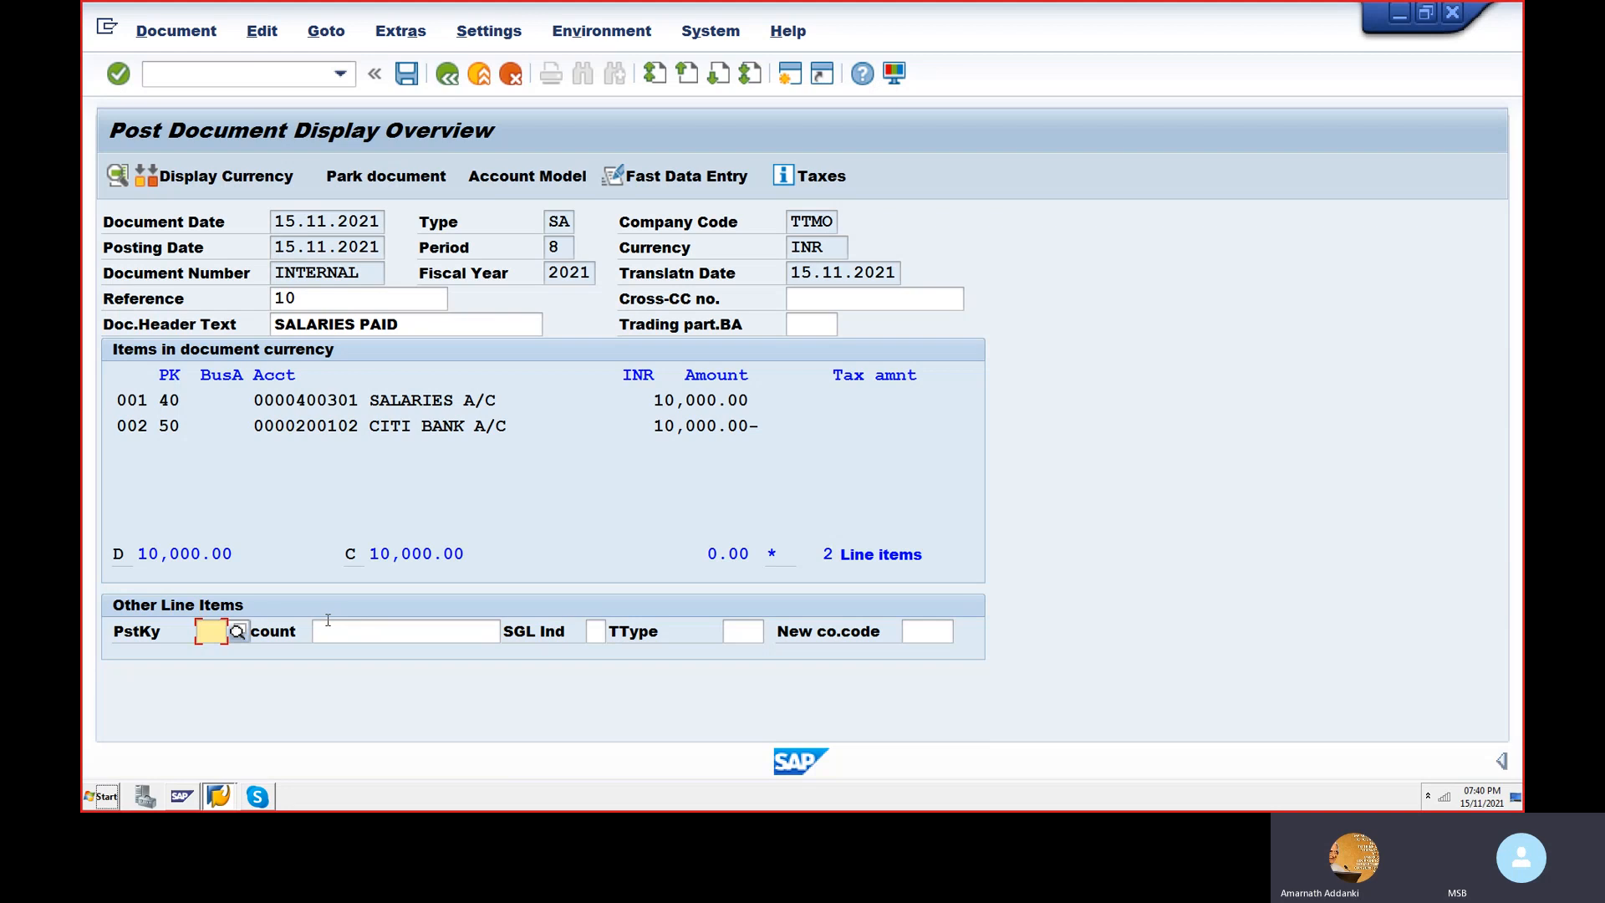
left_click(407, 74)
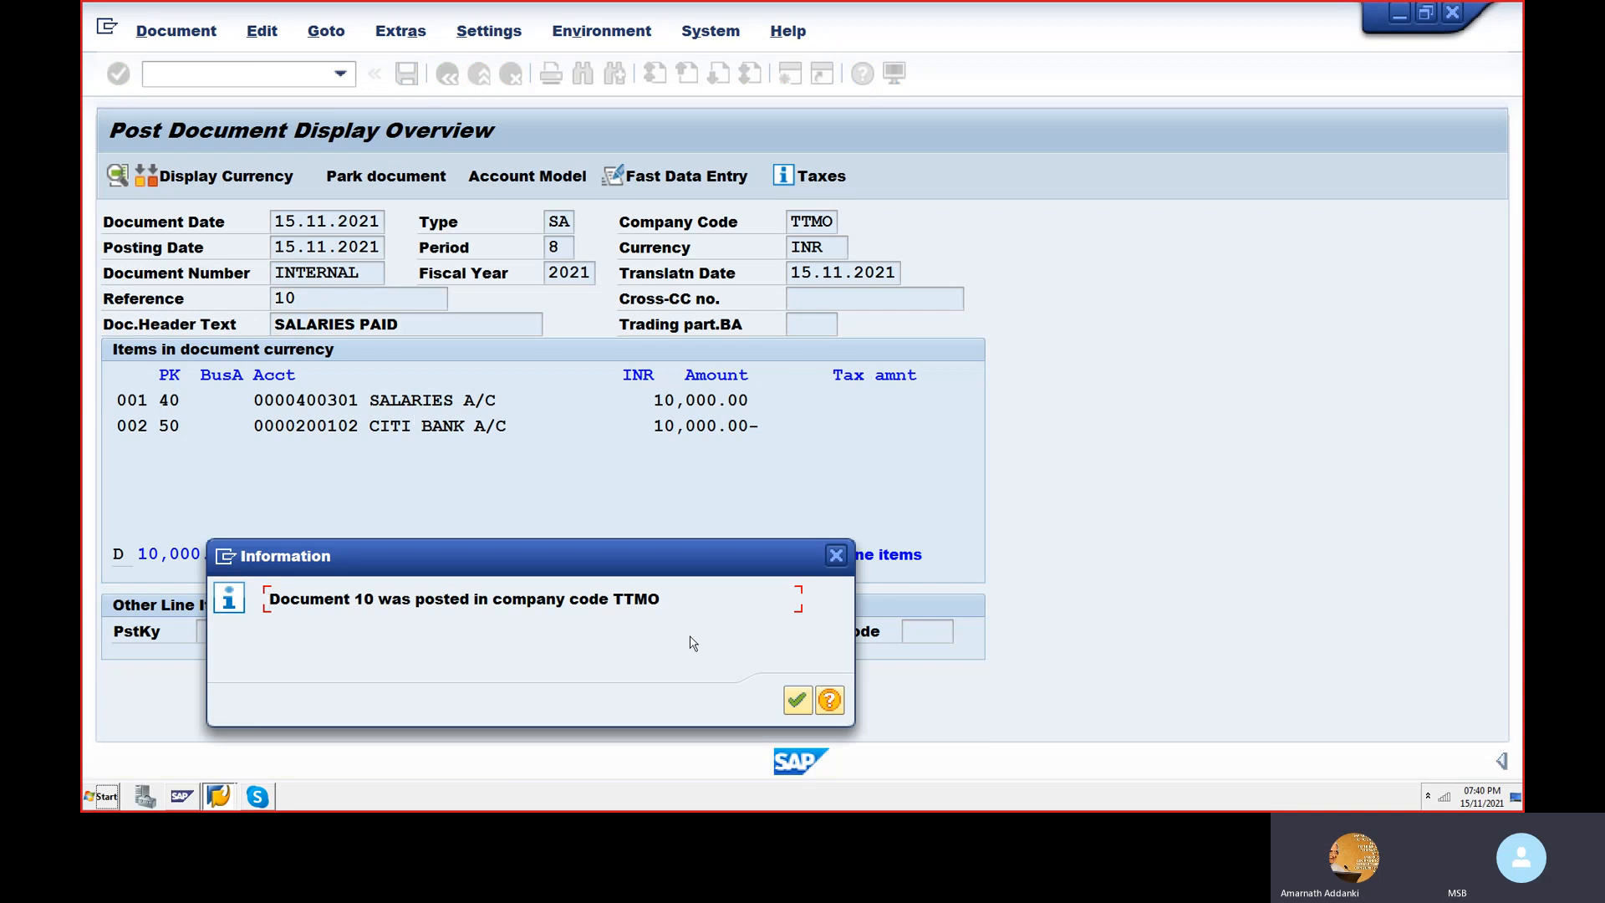
left_click(796, 700)
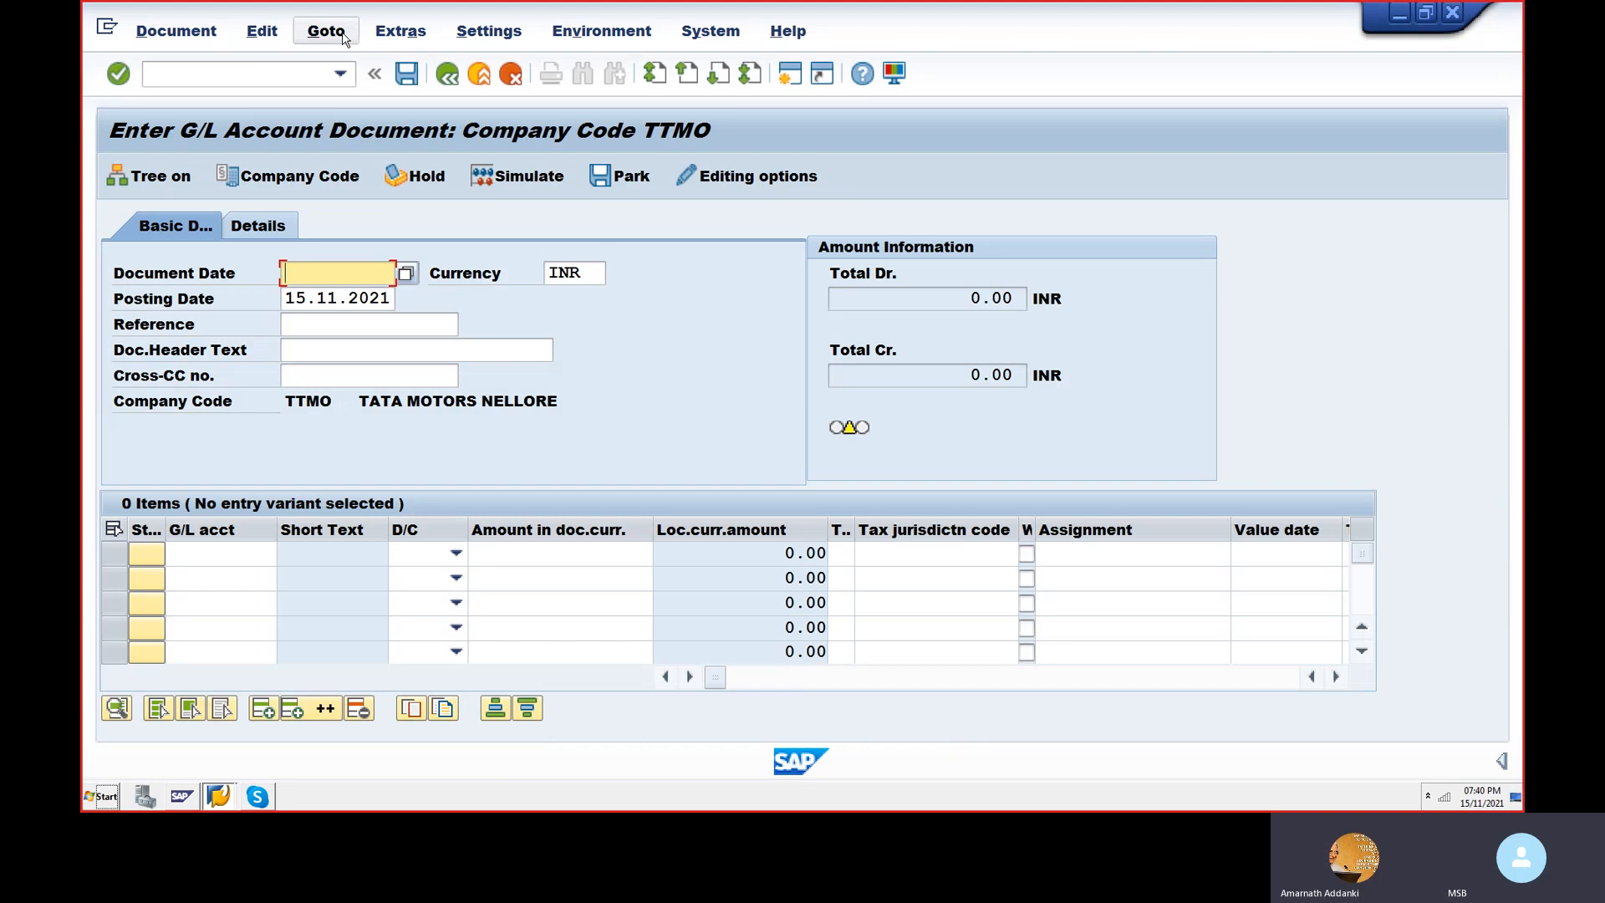
- Post a new salaries document with reference to document 10 of company code TTMO, keeping the copied data, and close the posting message
left_click(343, 40)
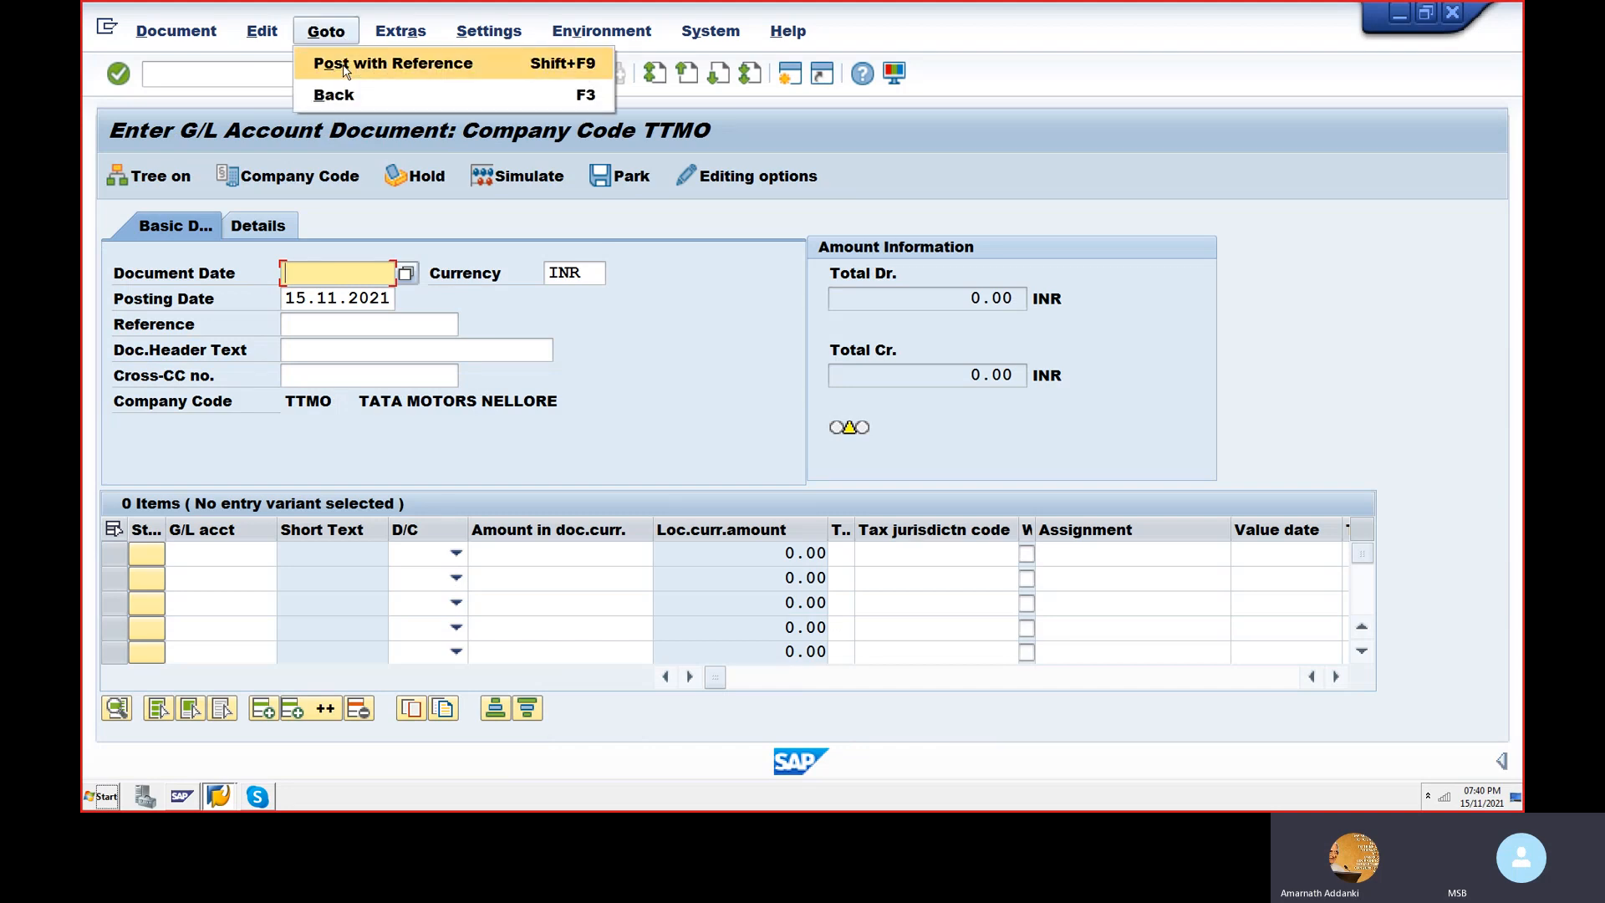
left_click(343, 66)
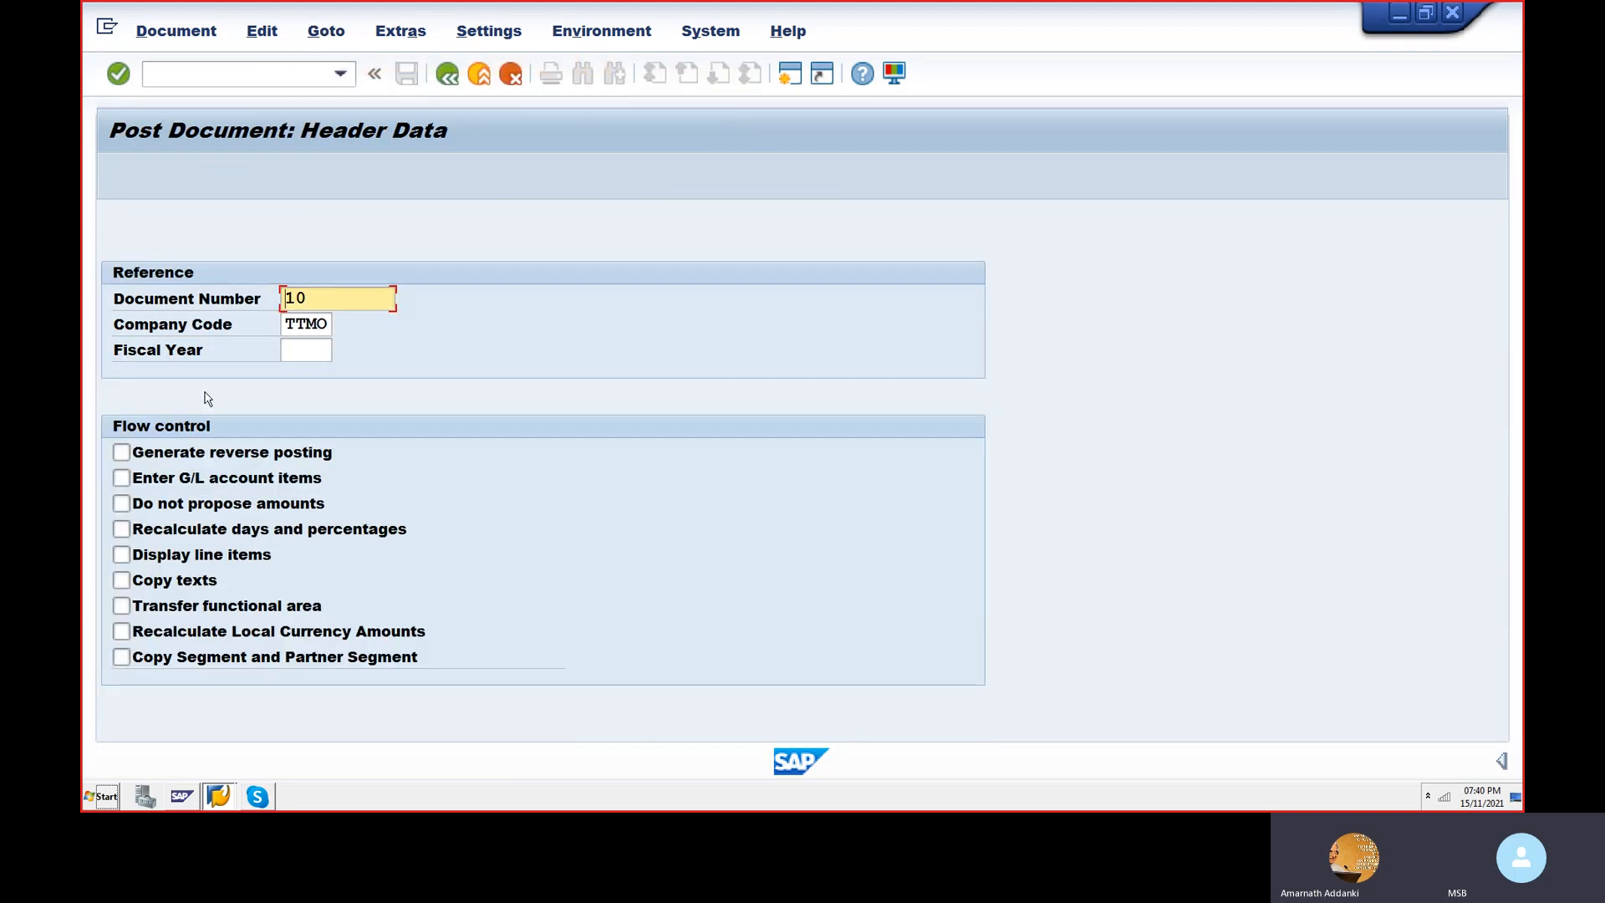
key("Return")
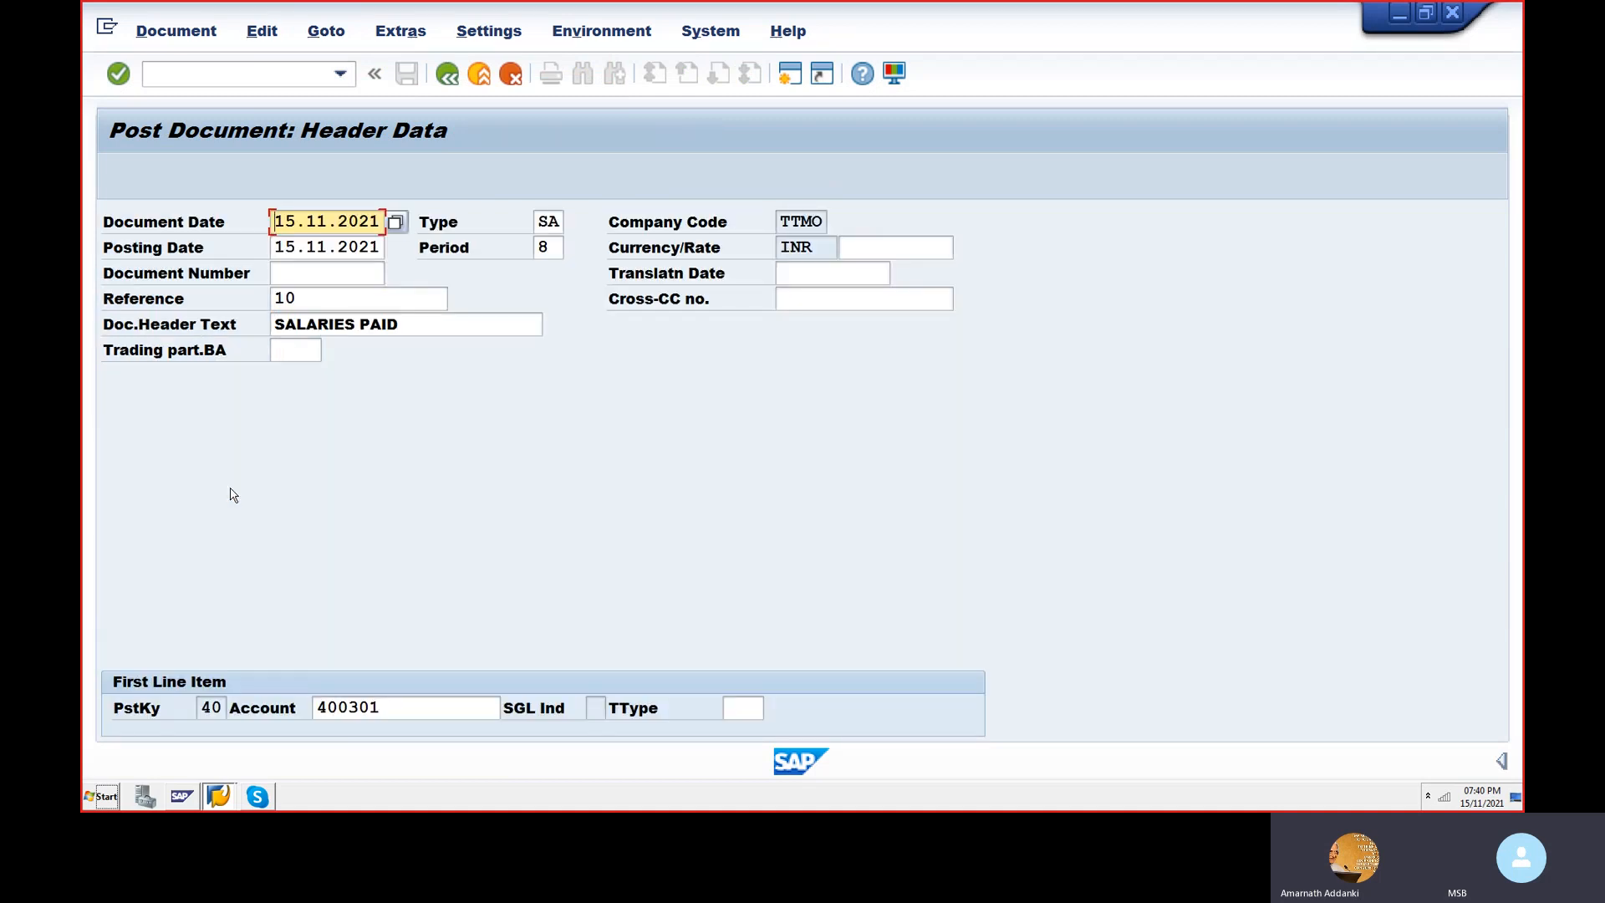
key("Return")
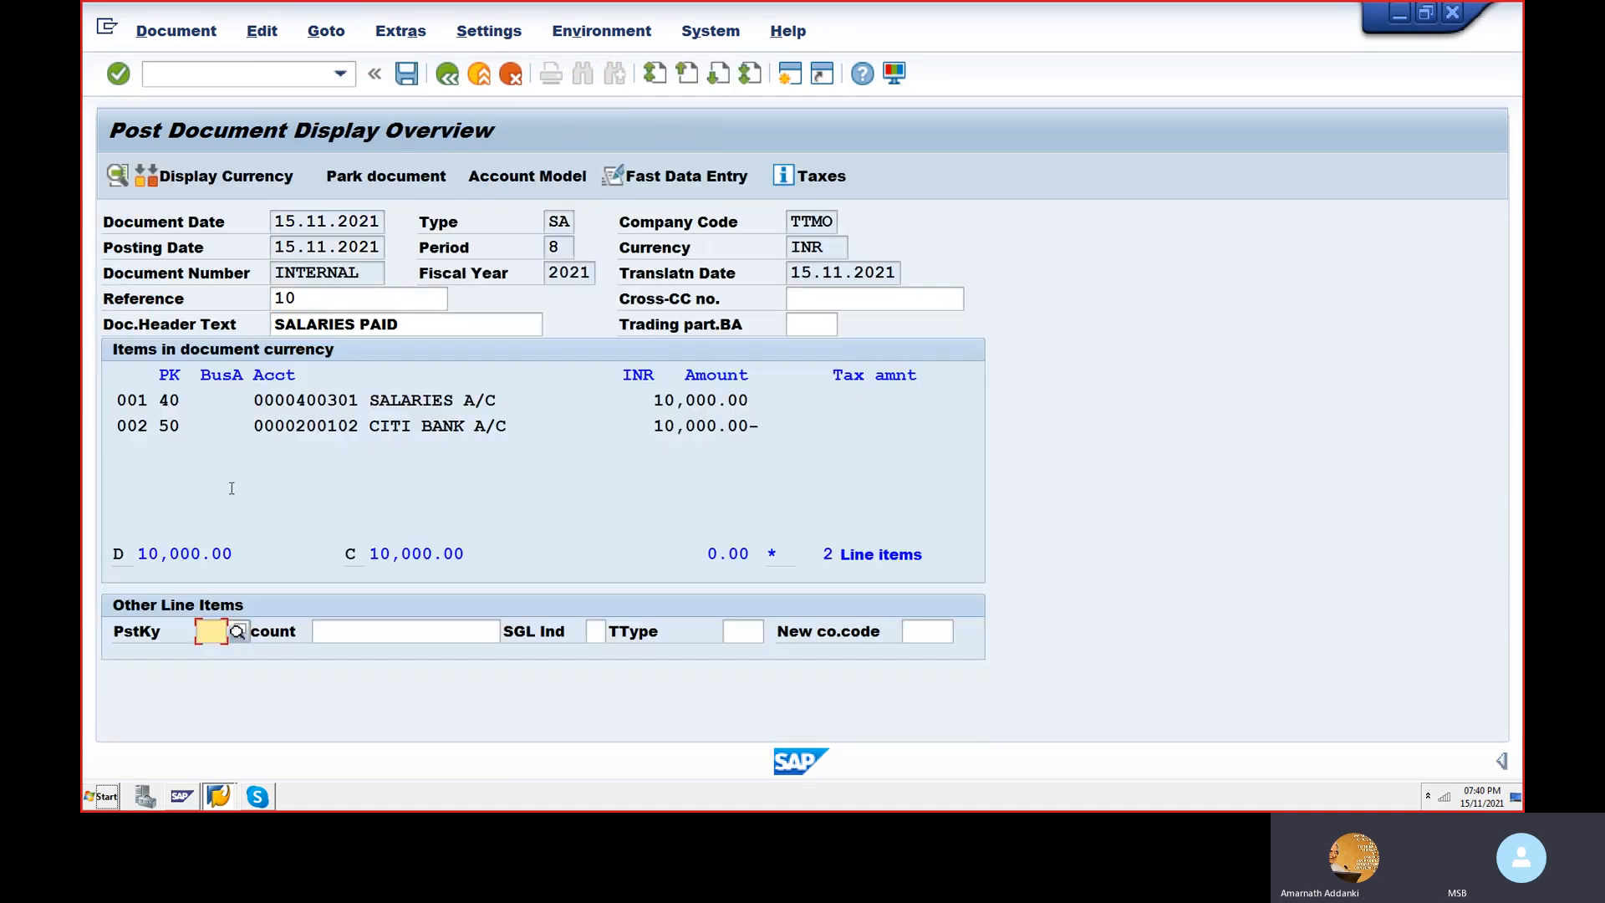
key("ctrl+s")
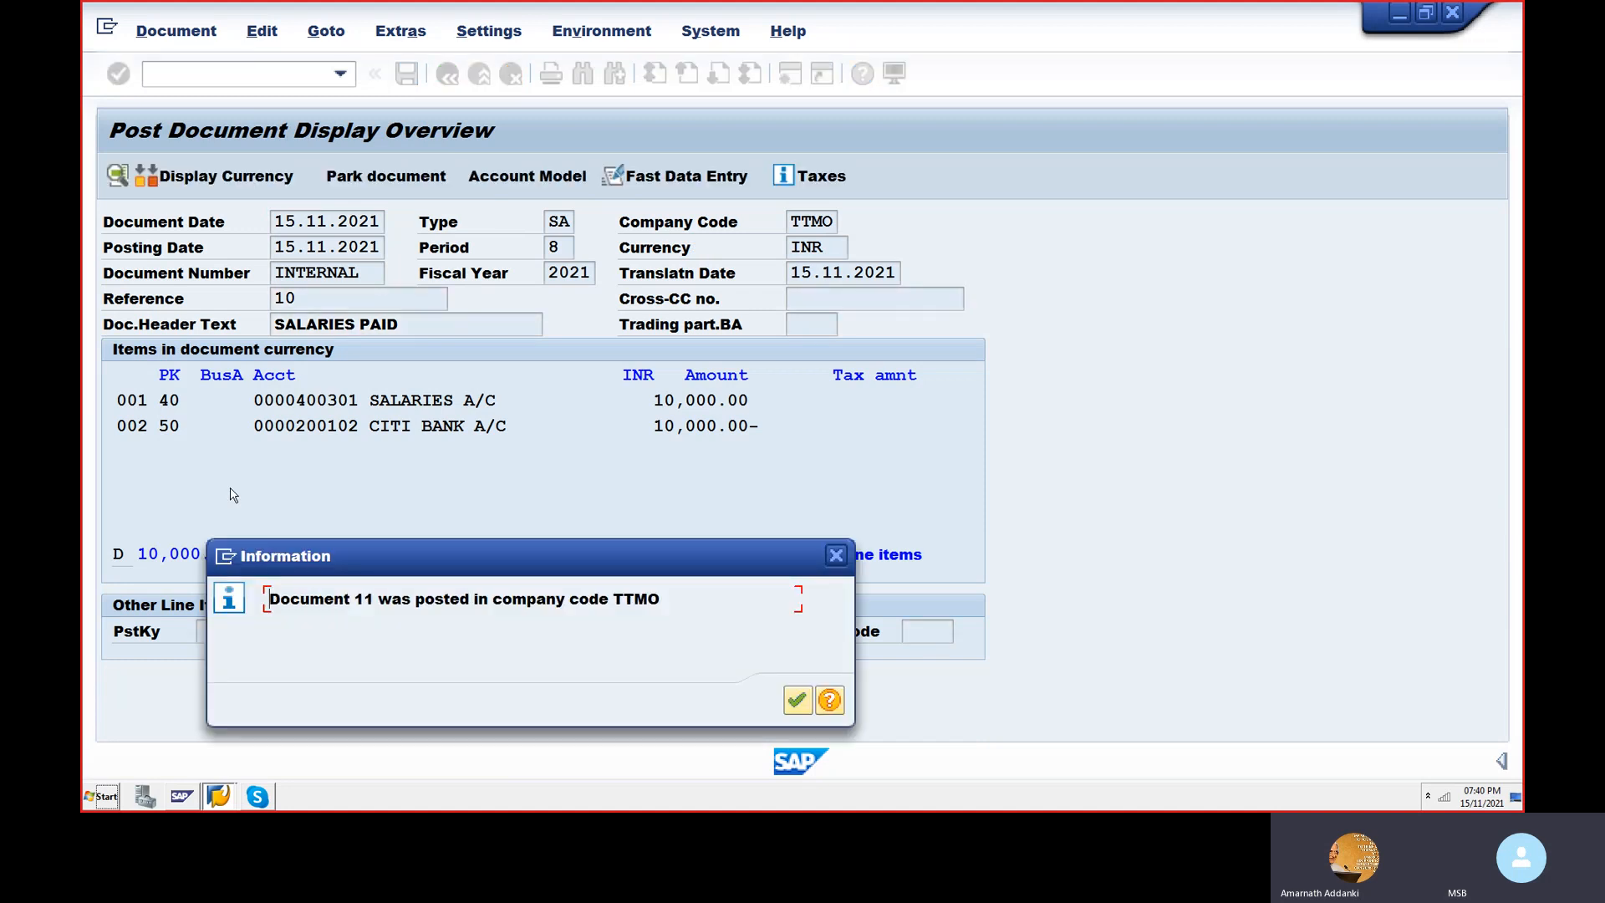
key("Tab")
key("Return")
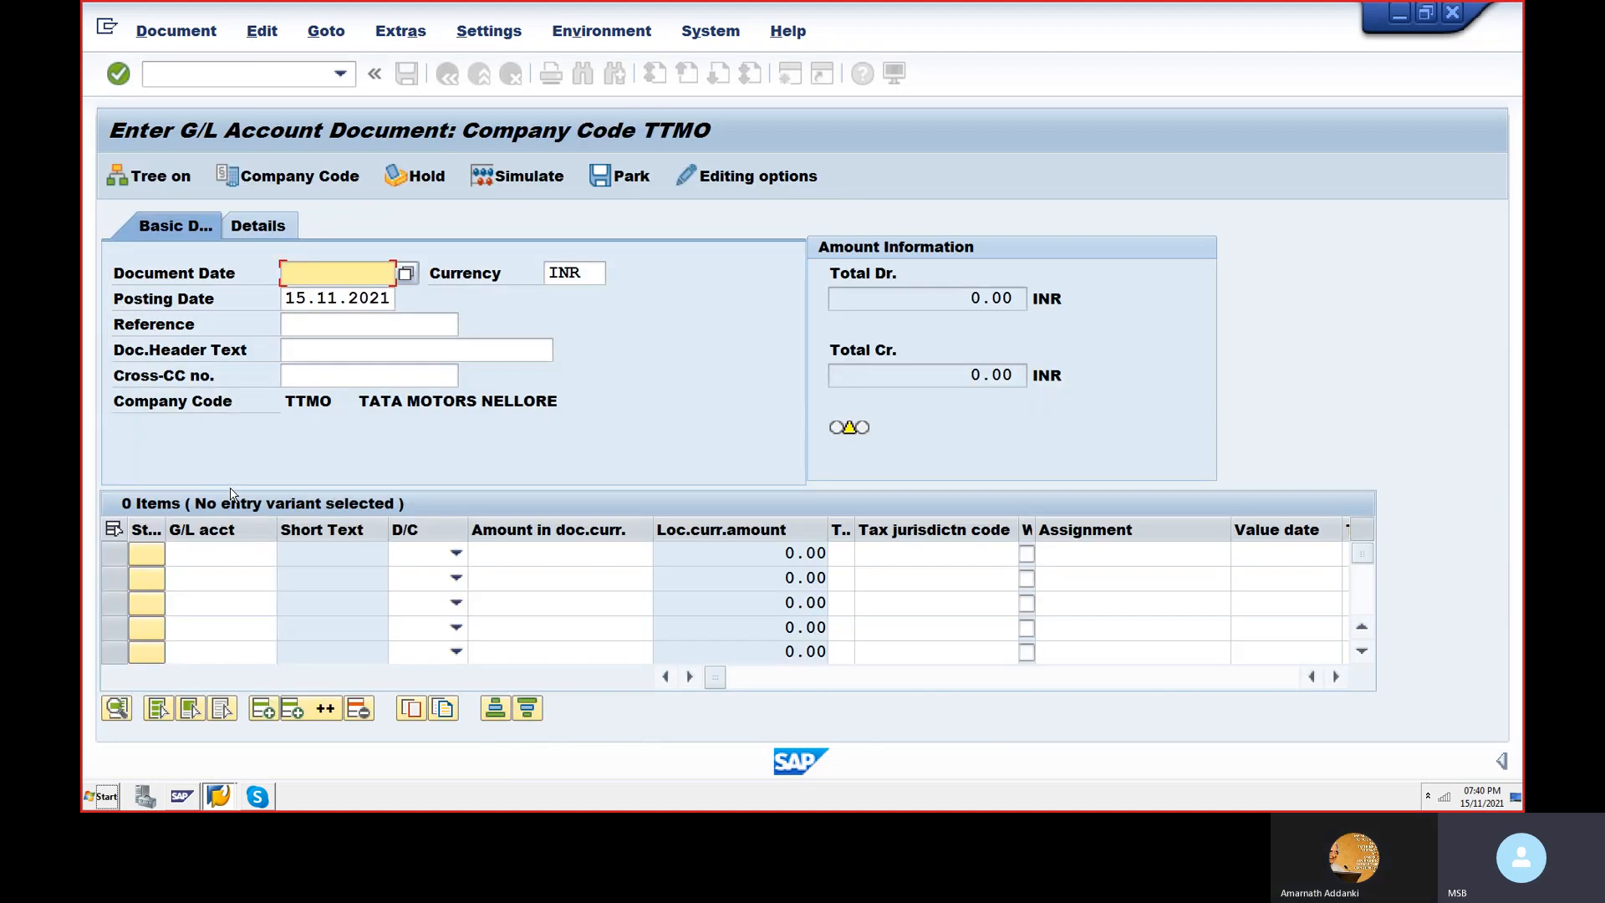
- Post another salaries document with reference to the document just posted, accepting its proposed header data and line items
key("shift+F9")
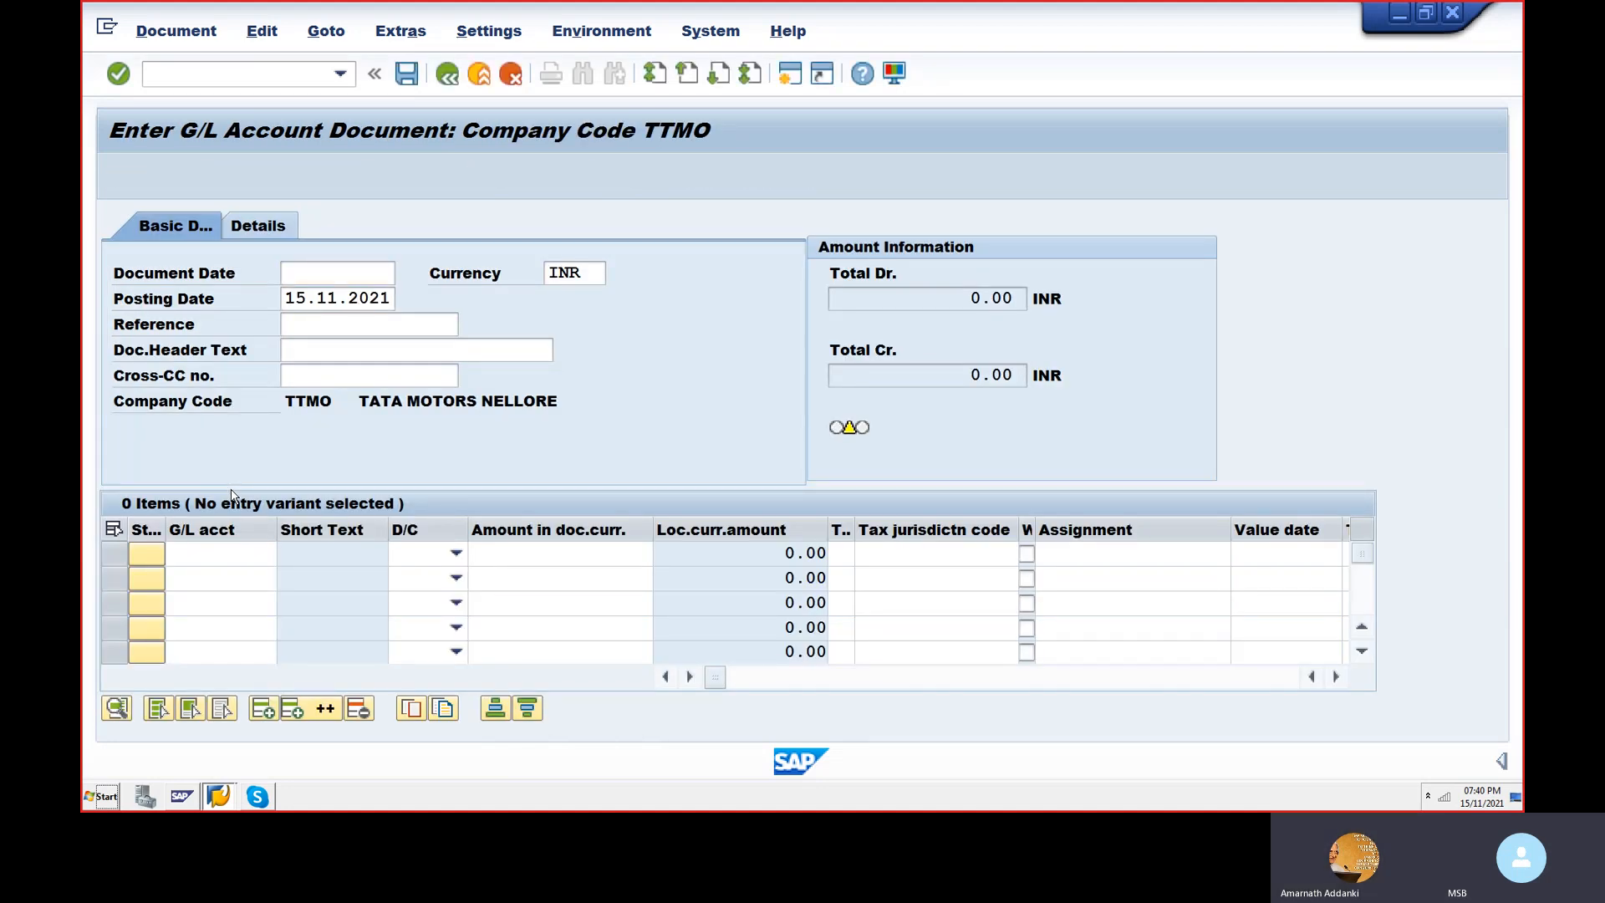
key("Return")
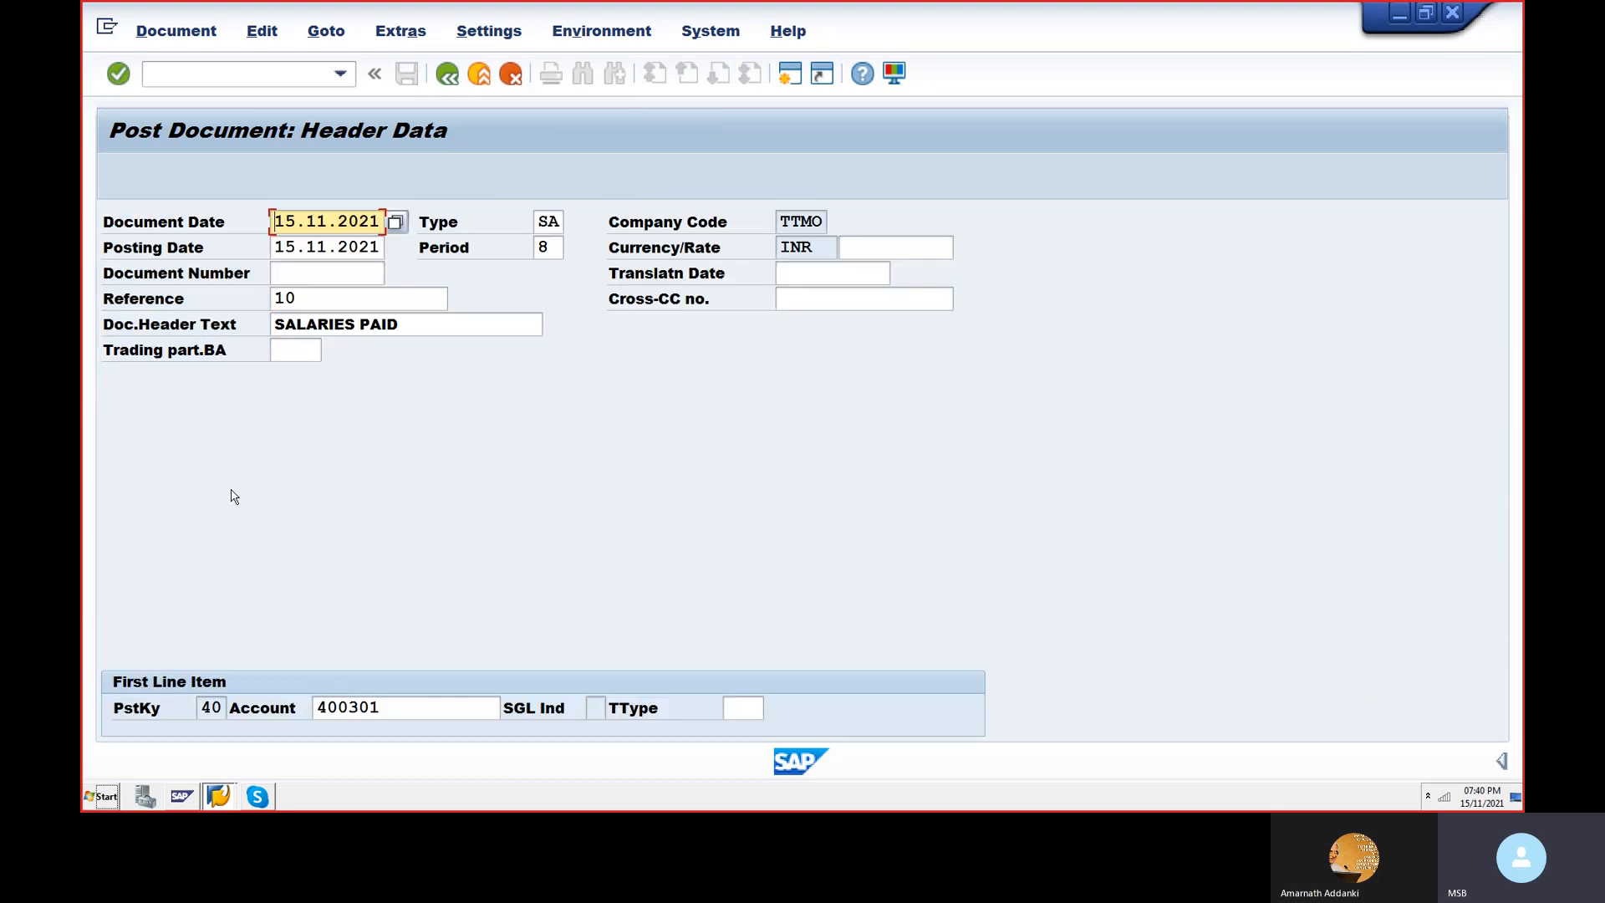
key("Return")
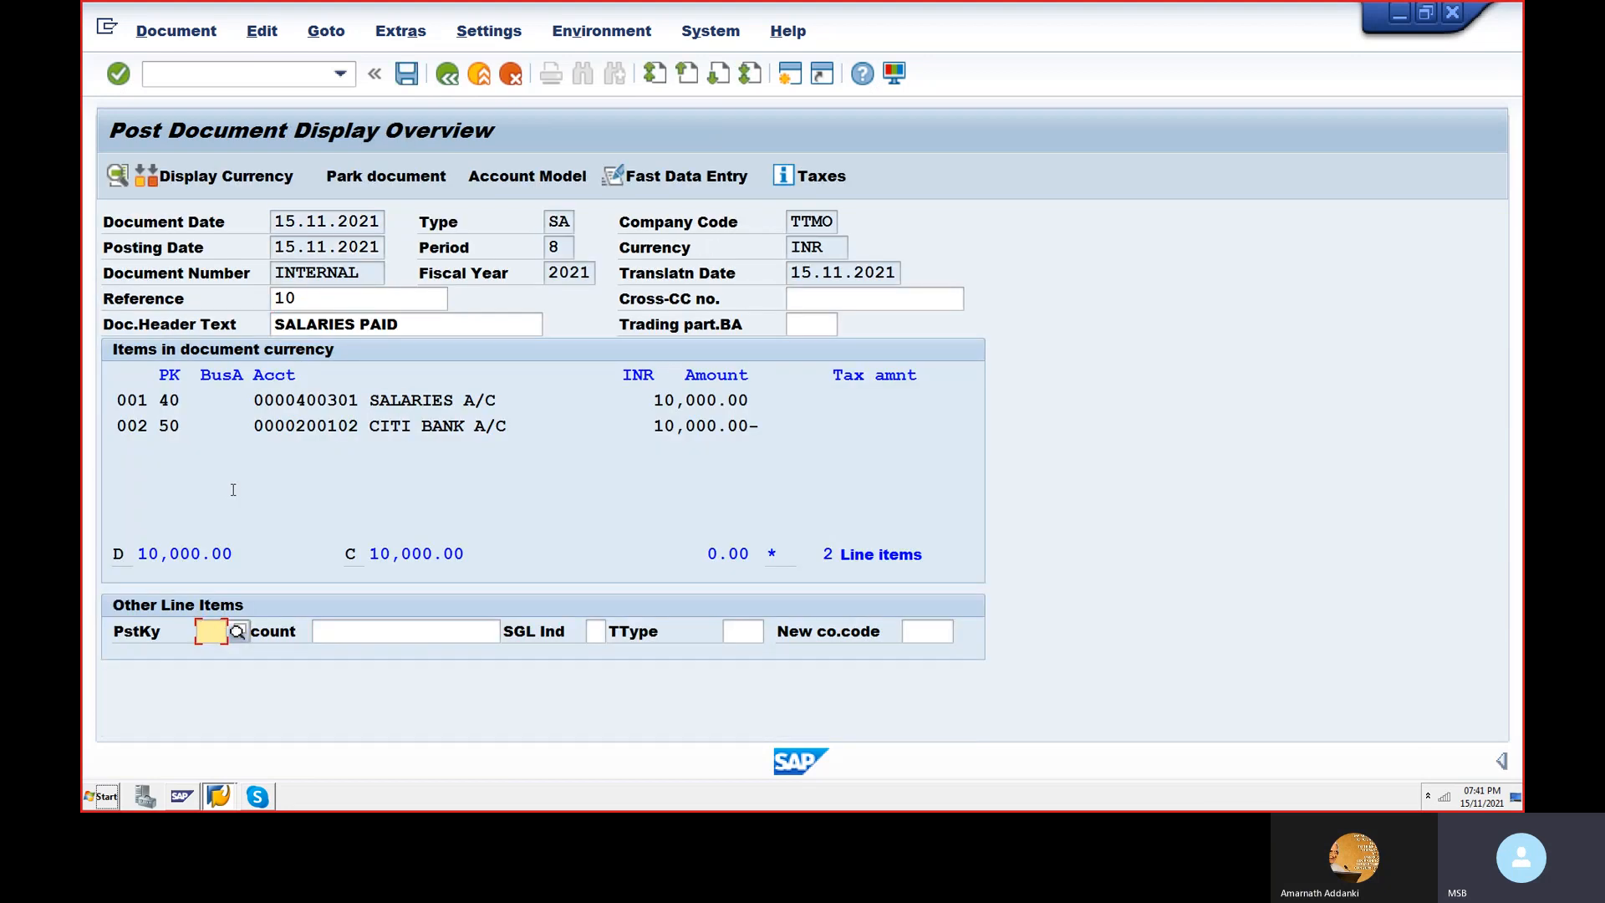
key("ctrl+s")
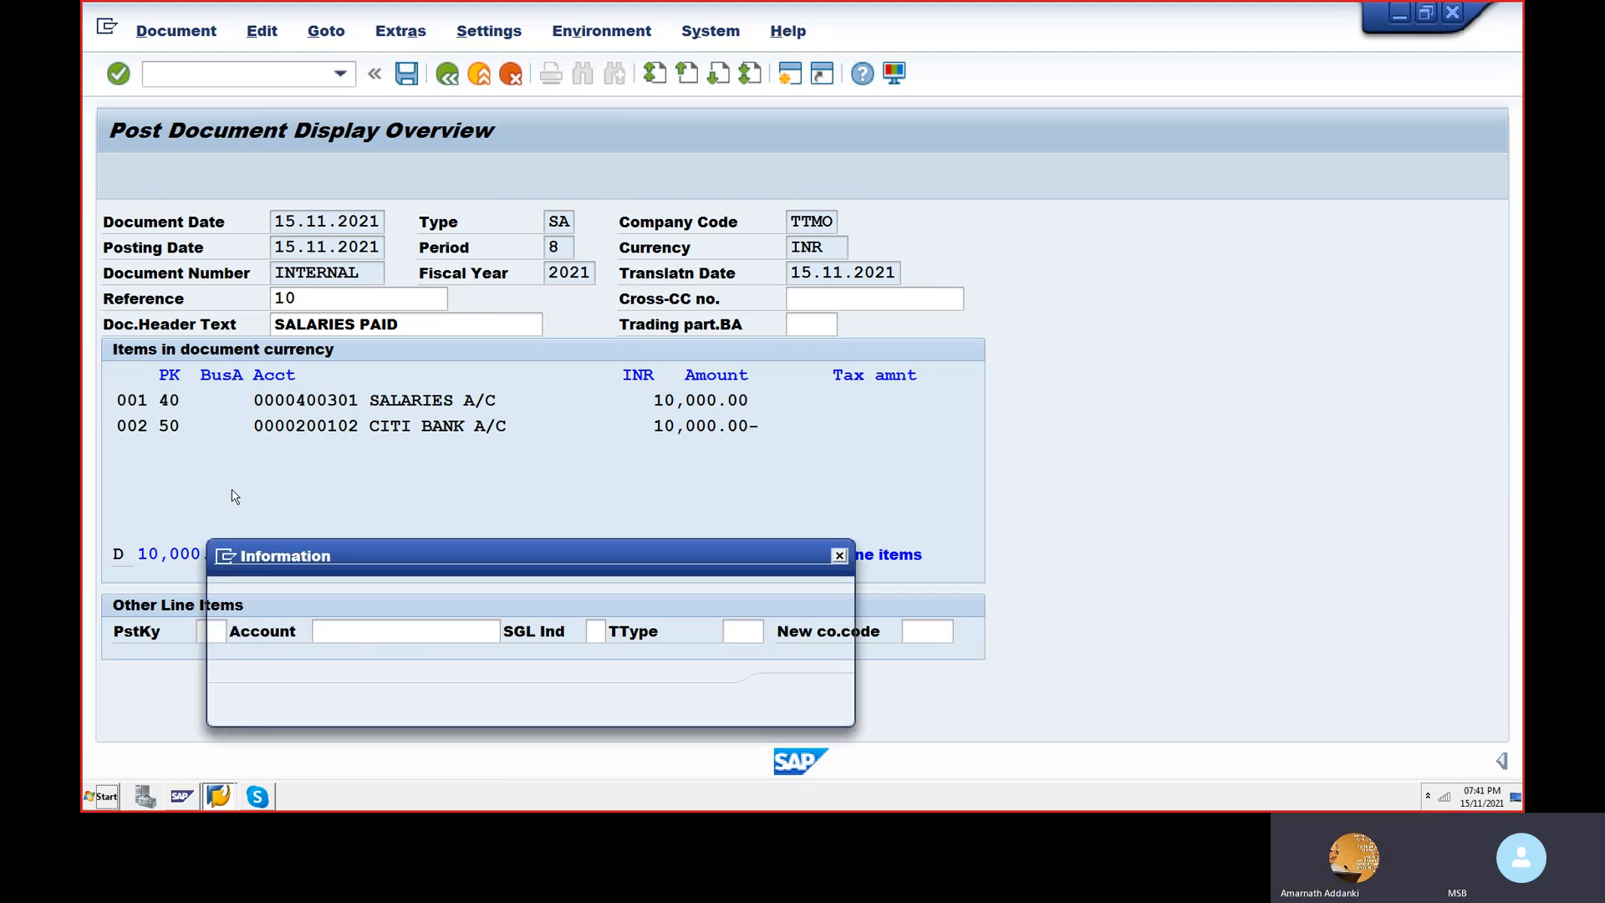
key("Return")
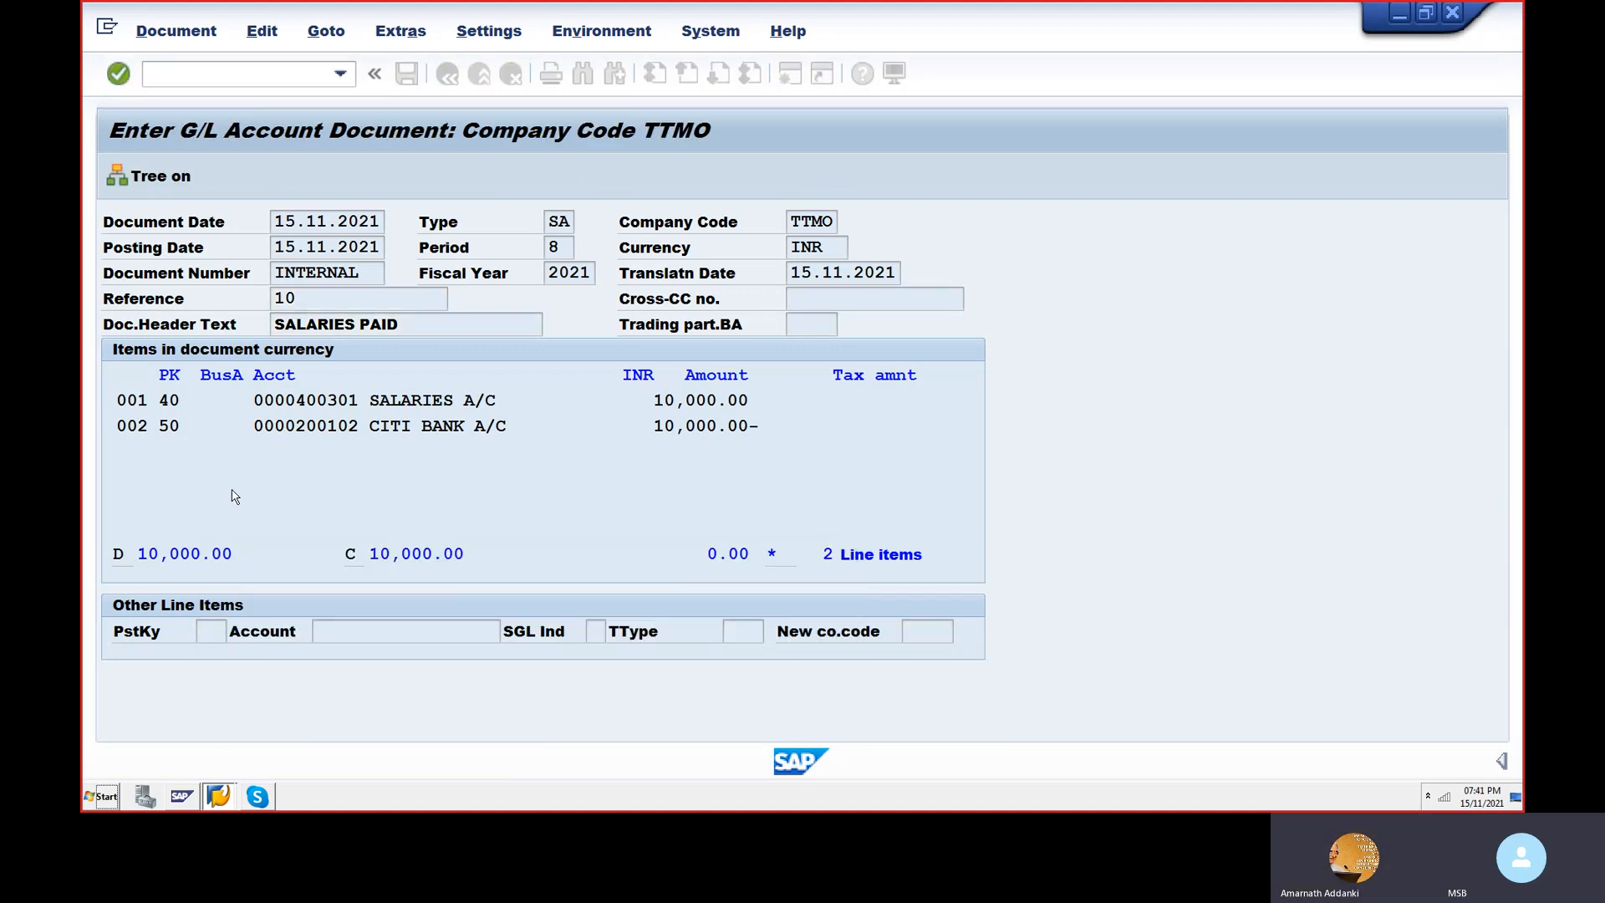
- Load the header data of reference document 12 in company code TTMO and open the value search for the first line item's account
key("shift+F9")
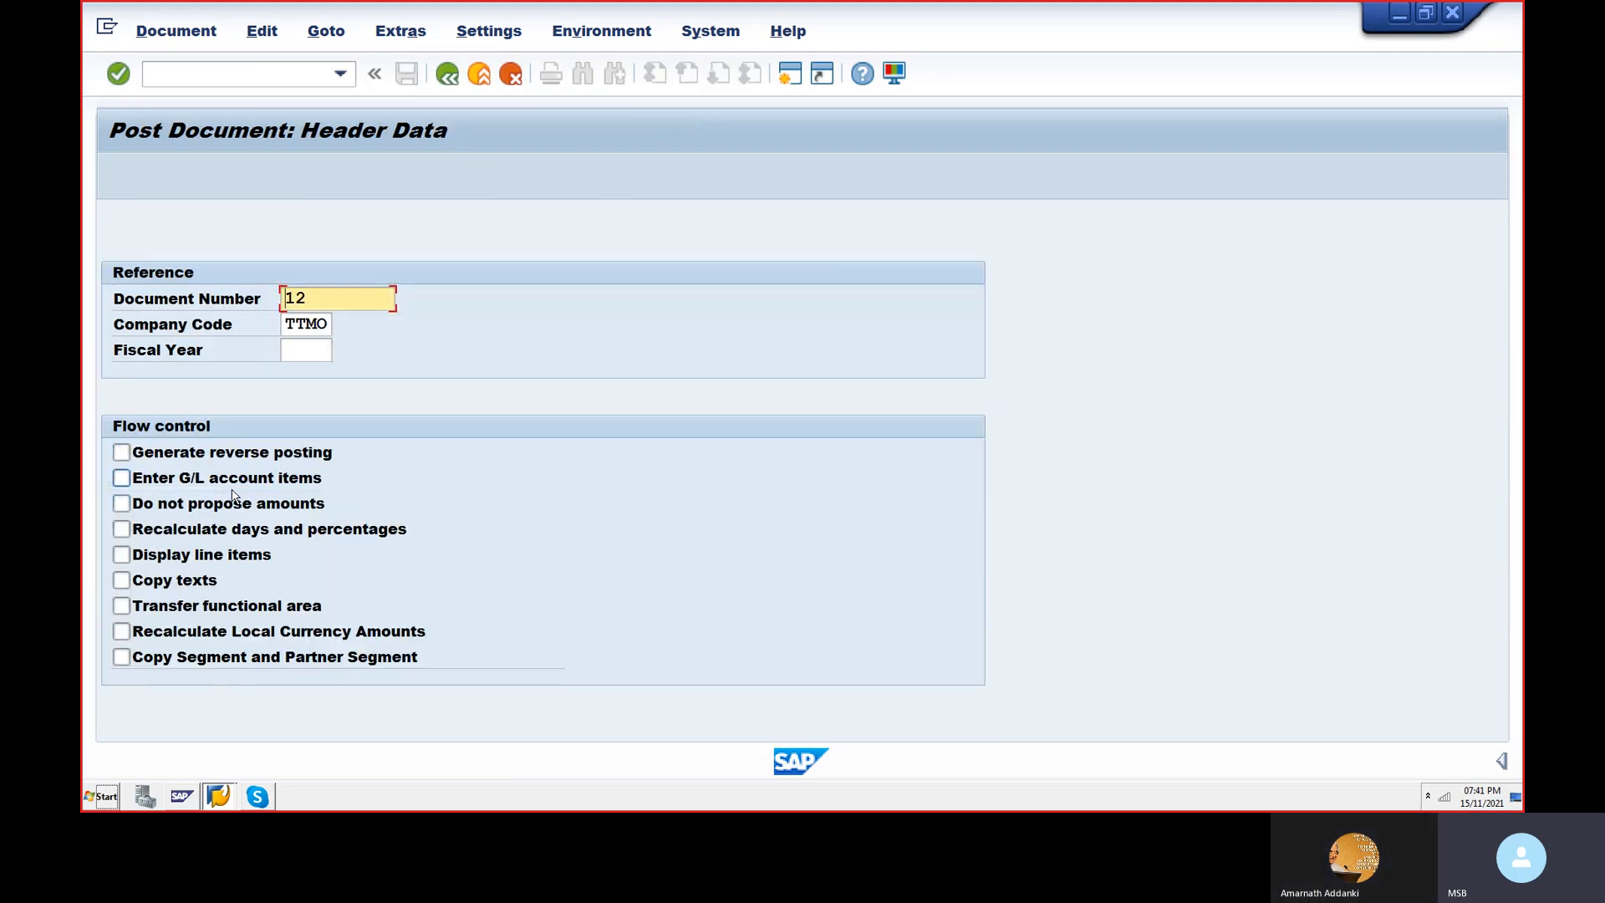
key("Return")
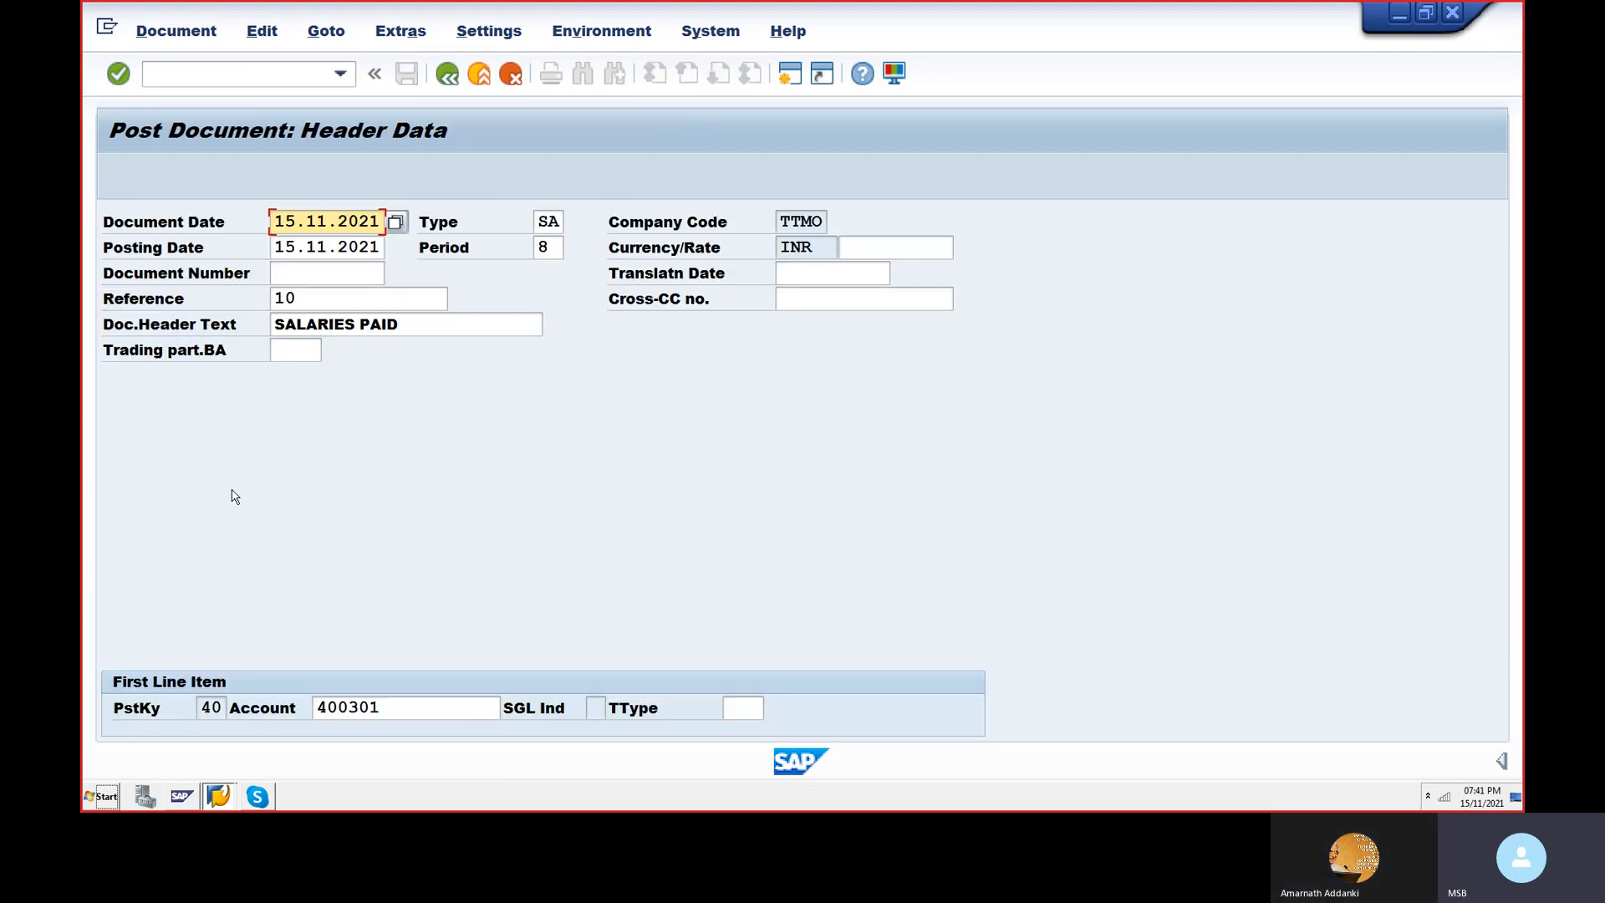
key("Tab")
key("Tab")
key("Tab")
key("Tab")
key("Tab")
key("Tab")
key("Tab")
key("Tab")
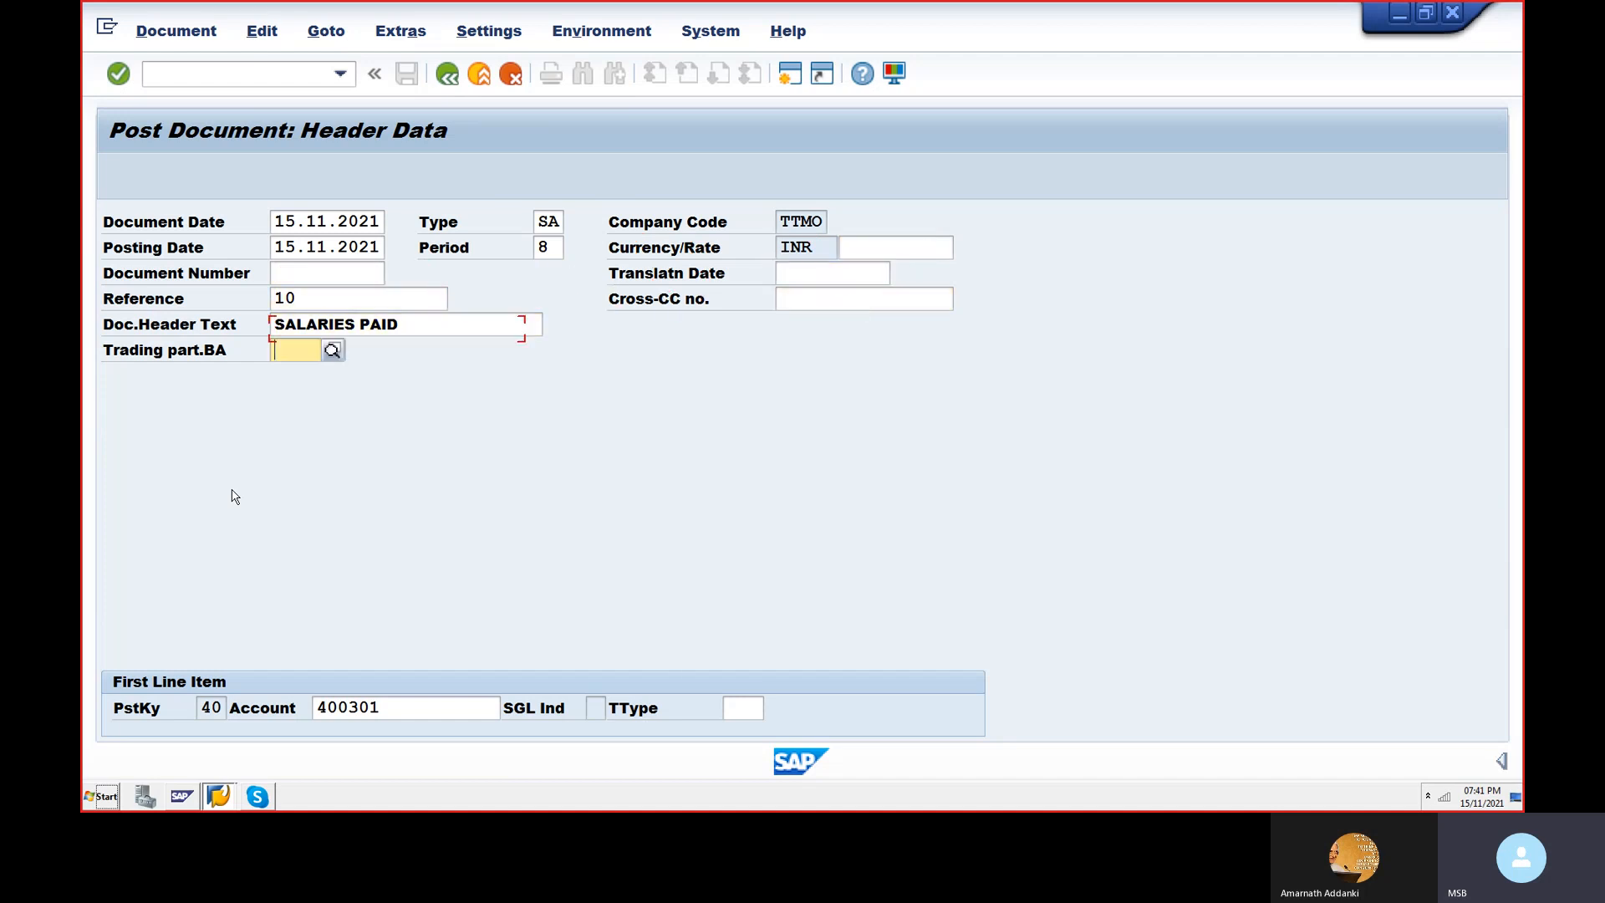
key("Tab")
key("Tab")
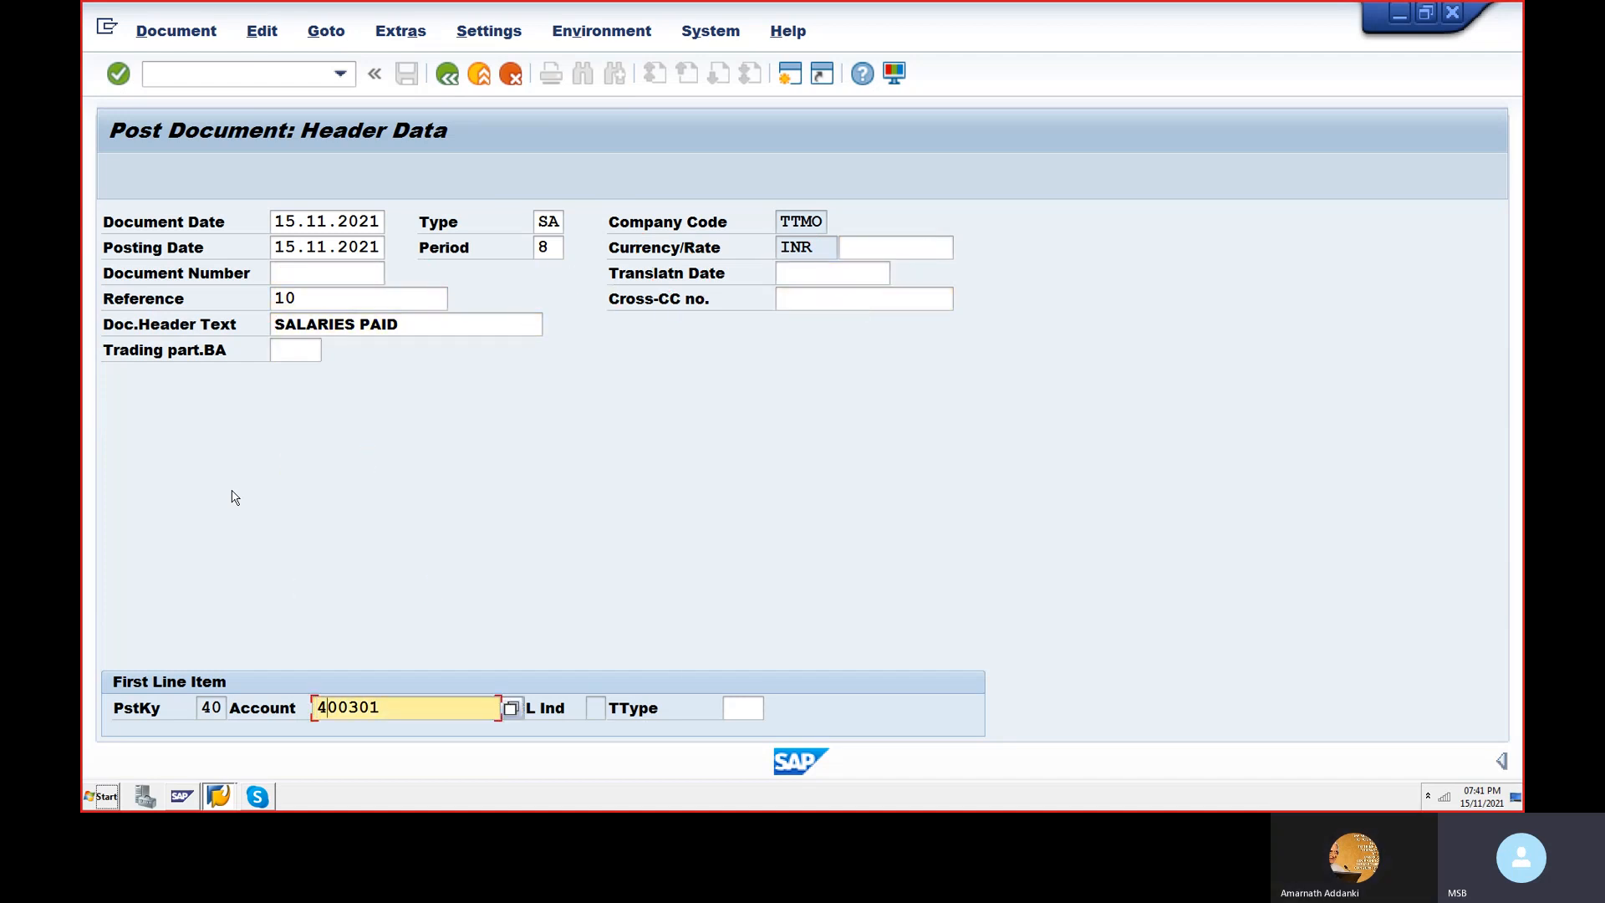
key("Right")
key("Right")
key("Right")
key("Right")
key("Right")
key("F4")
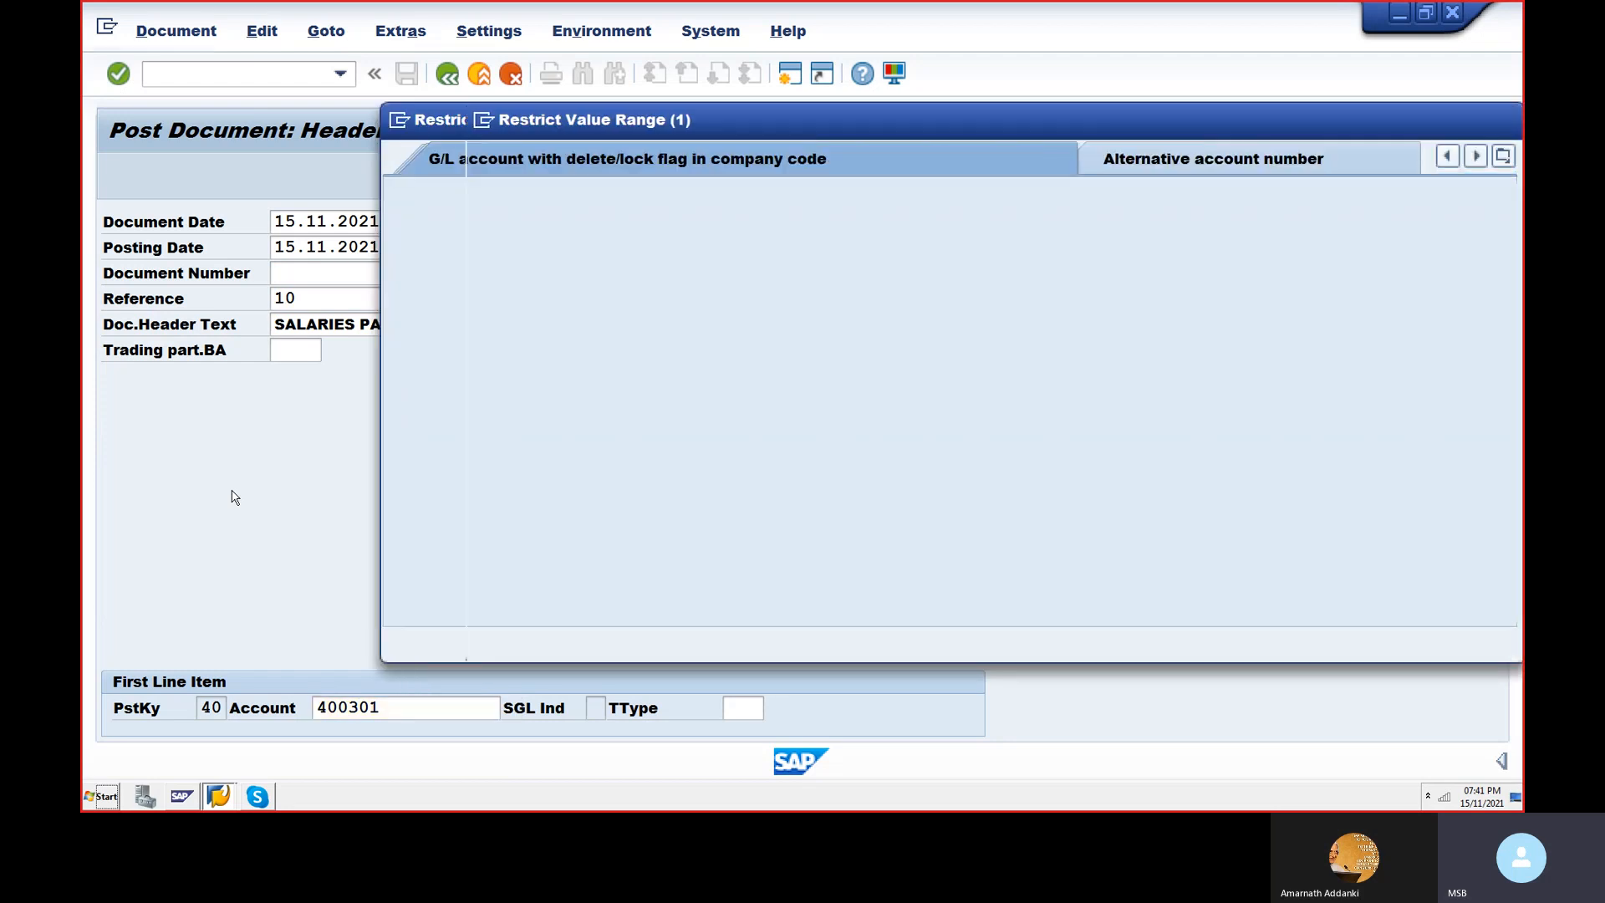
- Clear the G/L account restriction in the account search, keeping company code TTMO and a maximum of 500 hits
key("Tab")
key("Tab")
key("Tab")
key("shift+Tab")
key("shift+Tab")
key("shift+Tab")
key("Delete")
key("Tab")
key("Tab")
key("Tab")
key("Tab")
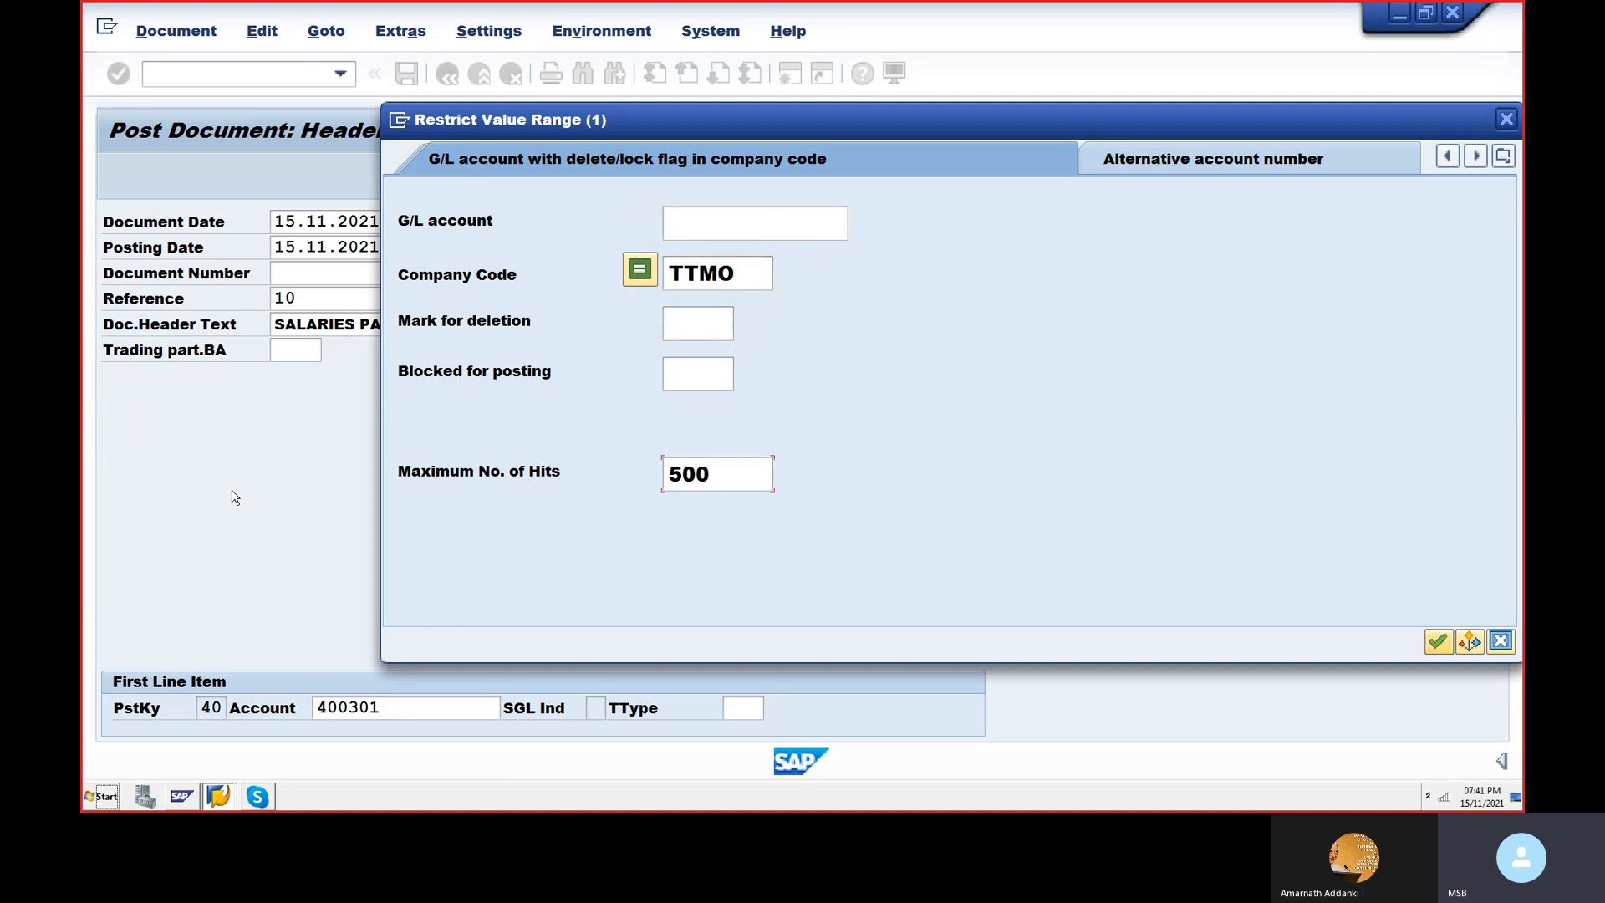